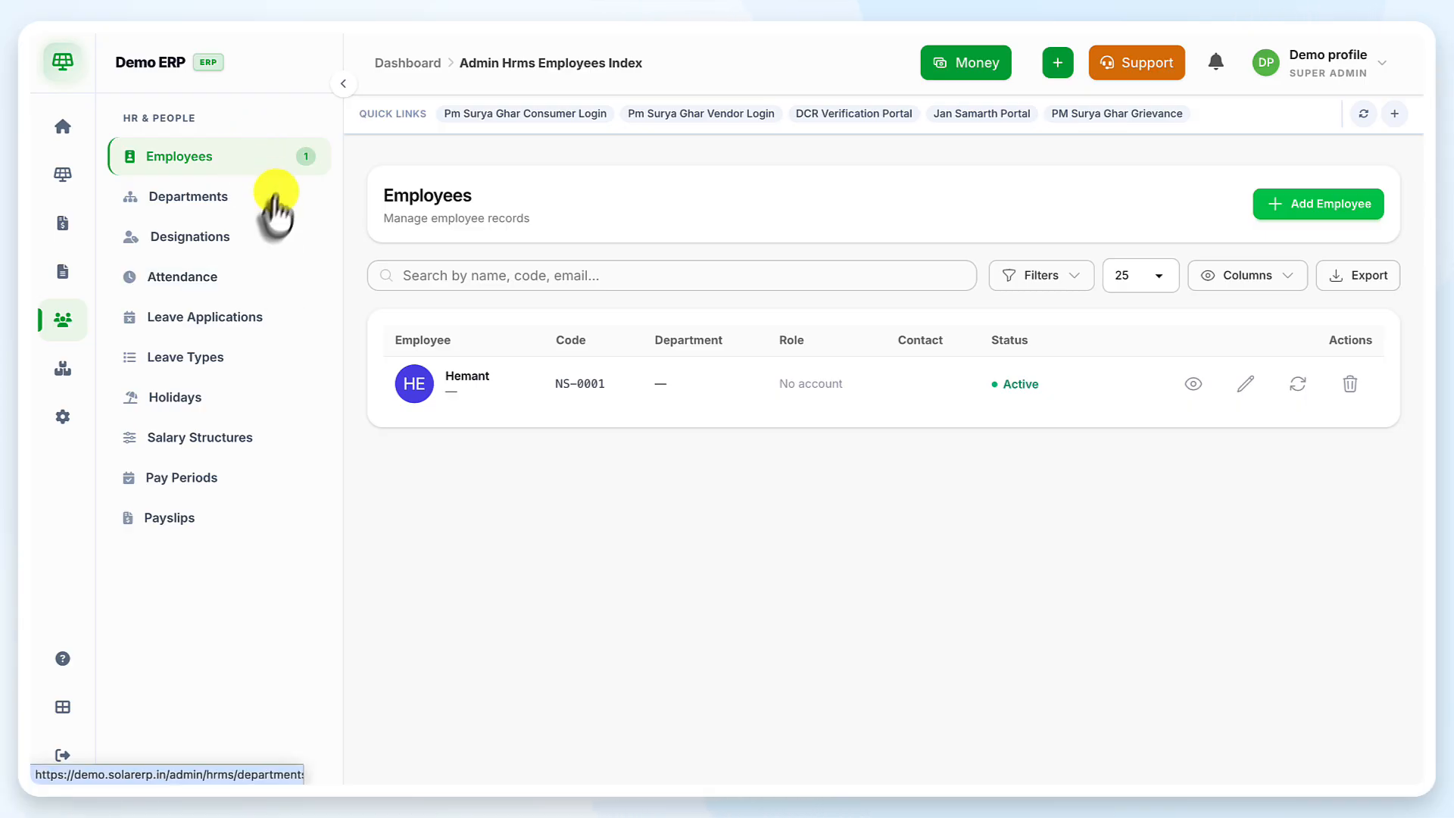
Browse Attendance, Leave Applications, Holidays, Salary Structures, Pay Periods, Payslips and Employees, ending on the empty Departments list
{"action": "left_click", "coordinate": [279, 282]}
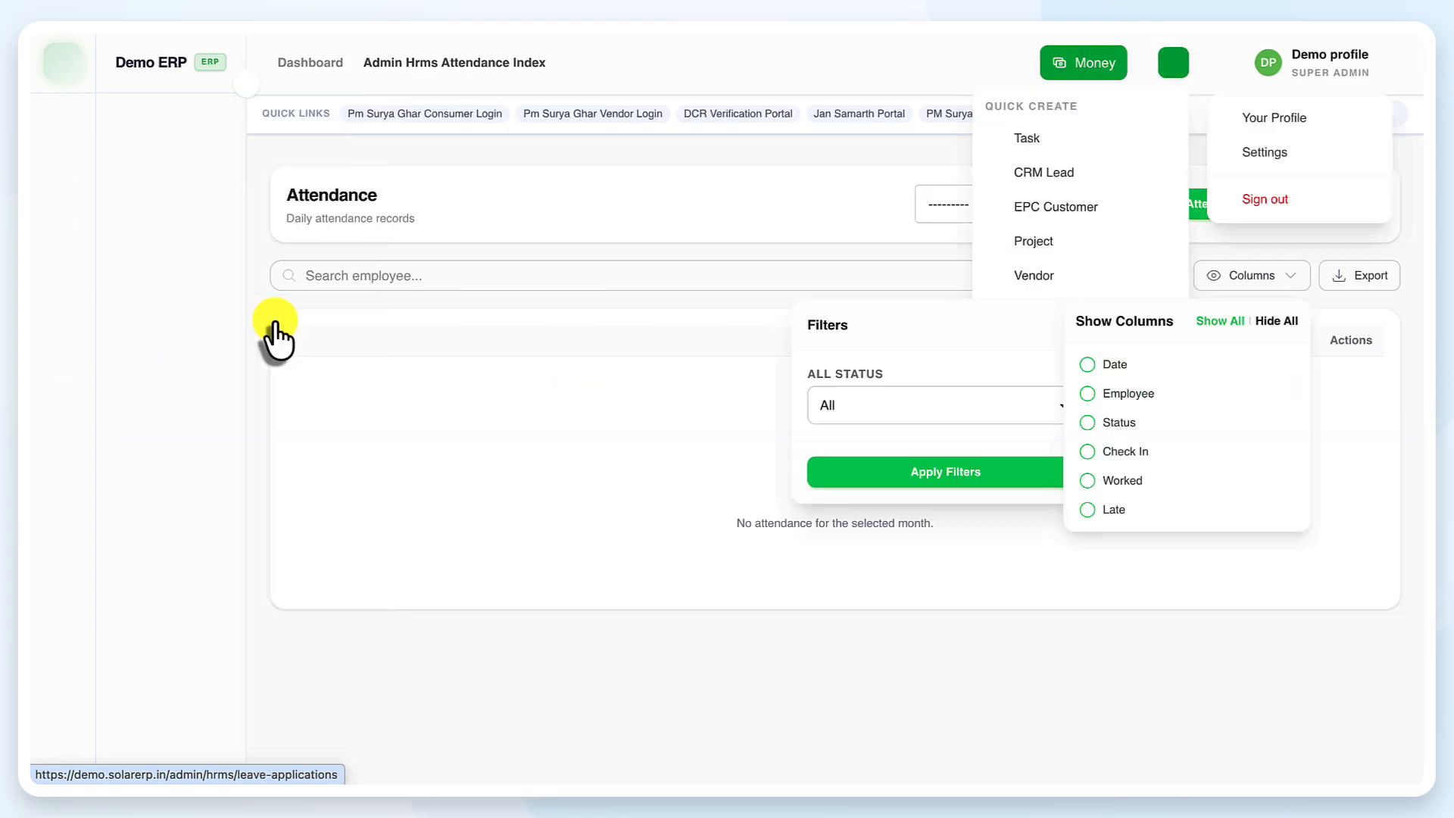
{"action": "left_click", "coordinate": [276, 334]}
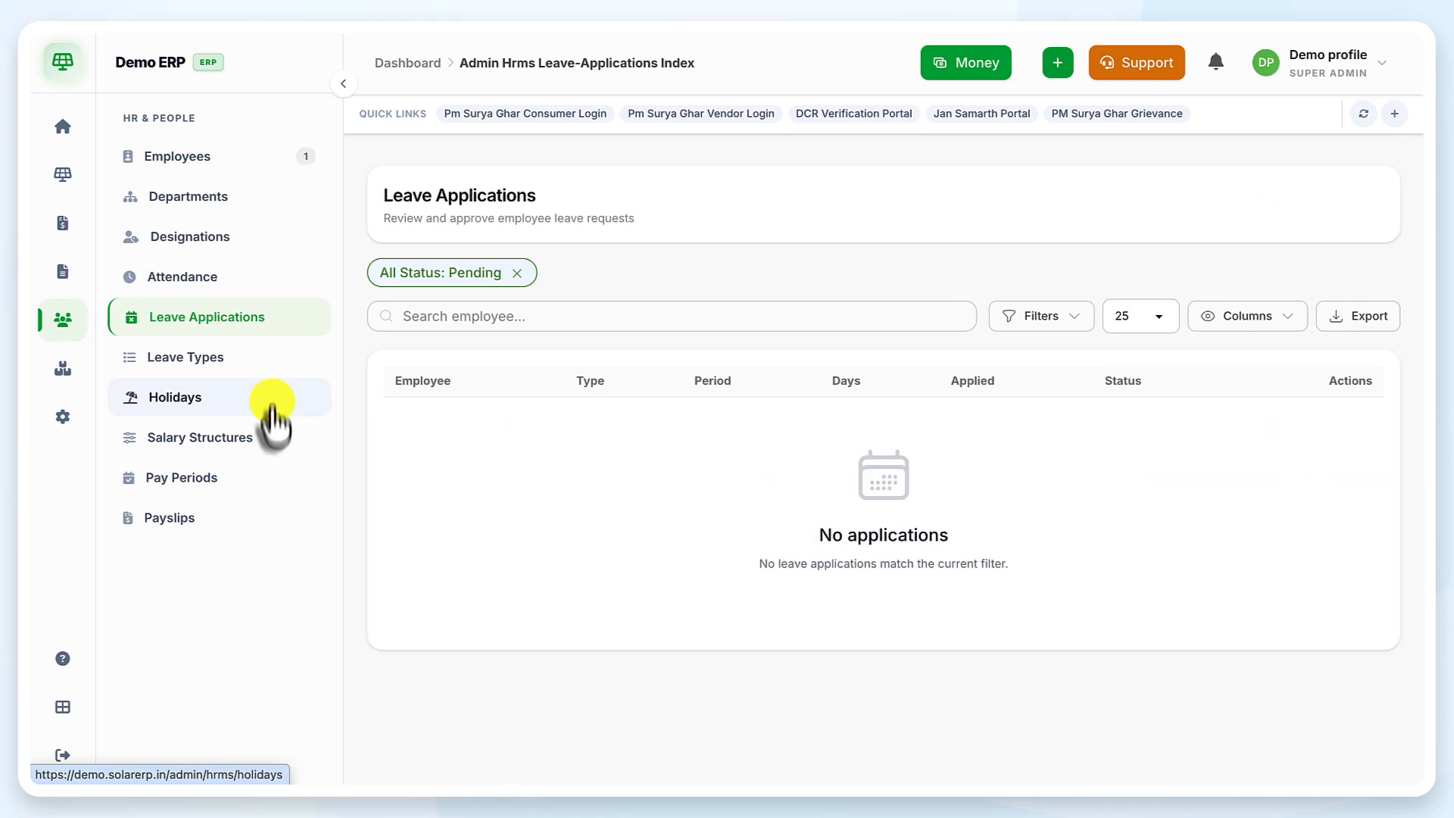
{"action": "left_click", "coordinate": [271, 402]}
{"action": "left_click", "coordinate": [274, 442]}
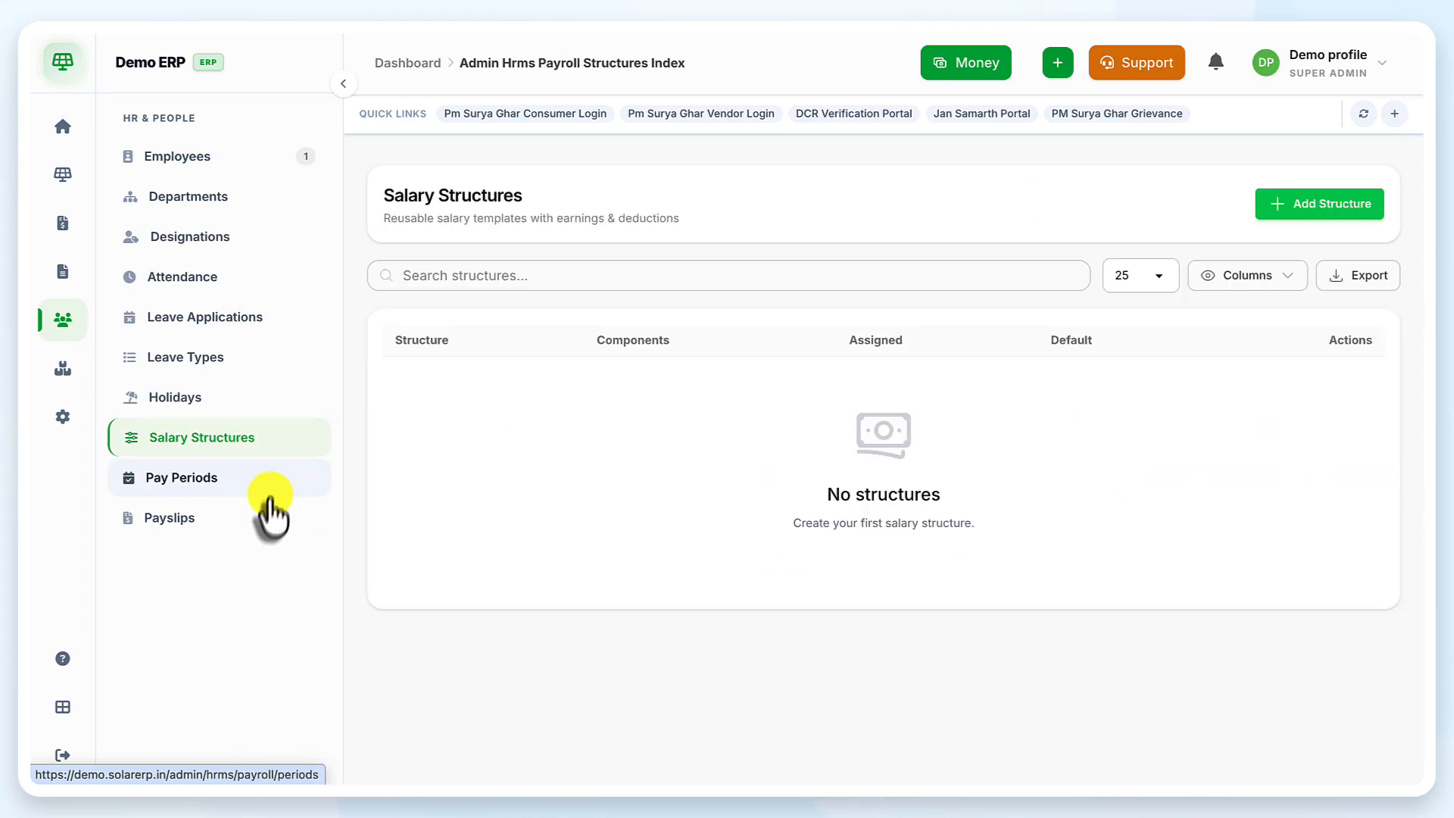
{"action": "left_click", "coordinate": [268, 494]}
{"action": "left_click", "coordinate": [266, 515]}
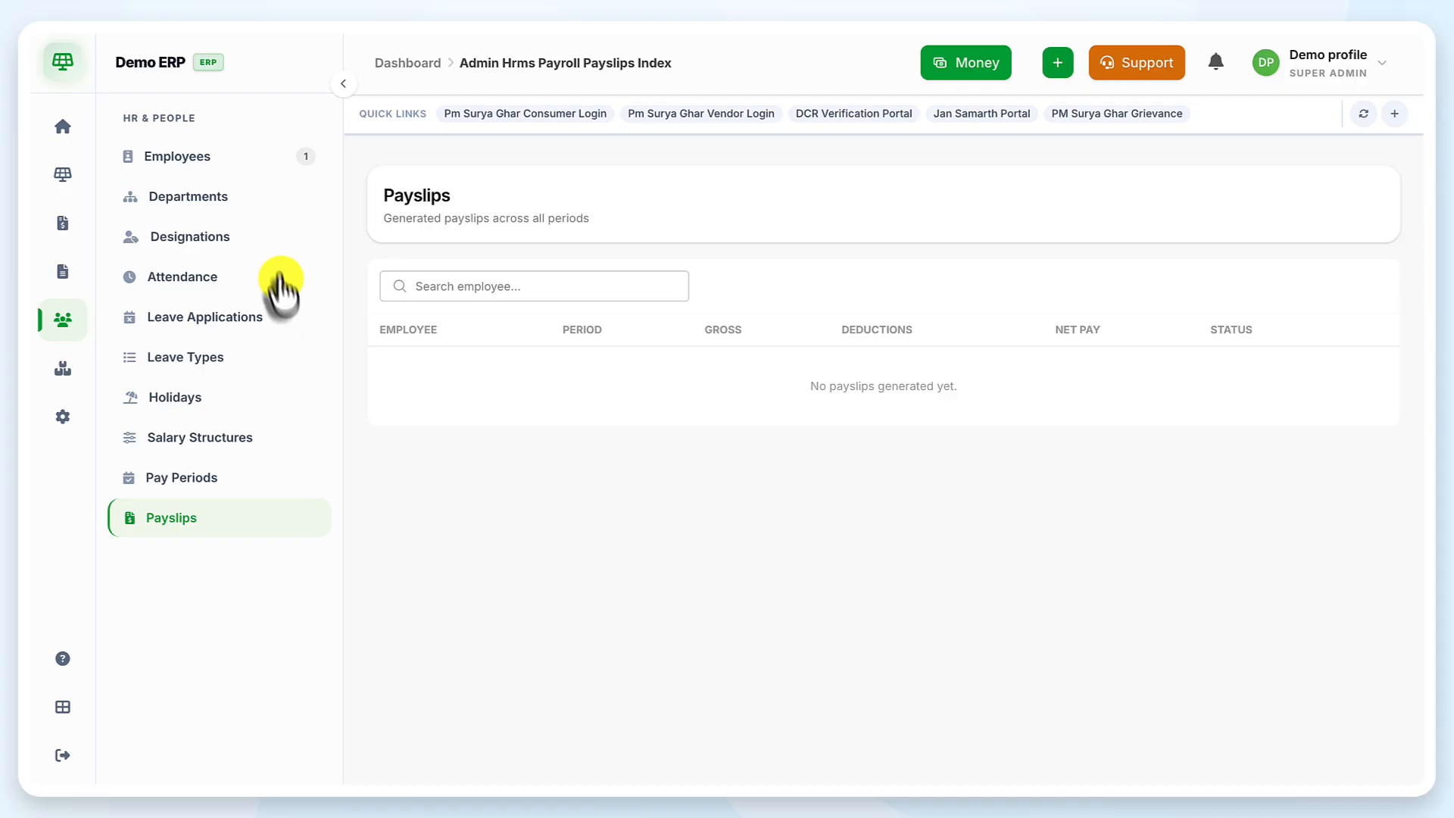
{"action": "left_click", "coordinate": [269, 159]}
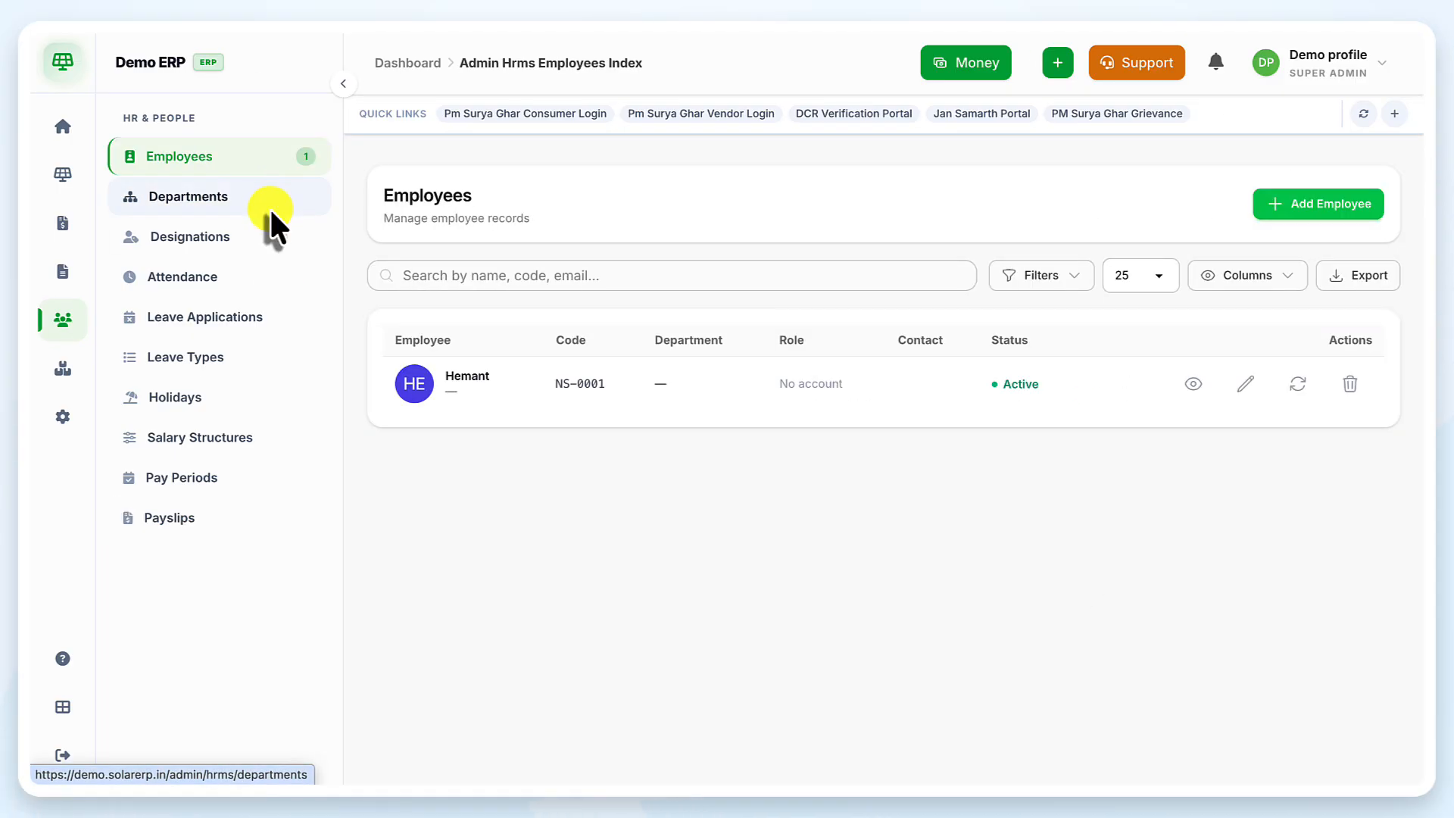
{"action": "left_click", "coordinate": [270, 207]}
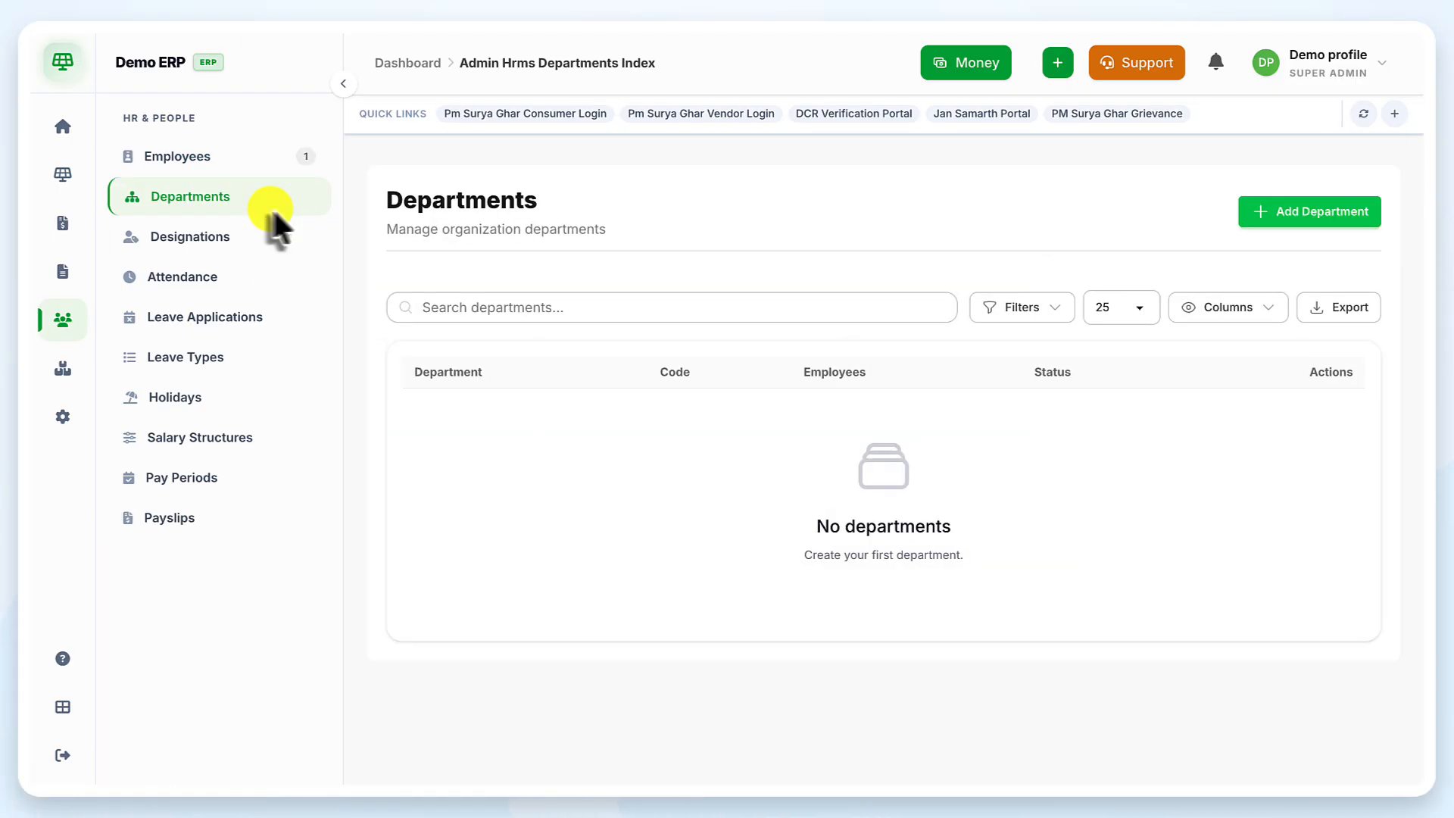
Create an active department named Sale
{"action": "left_click", "coordinate": [1318, 224]}
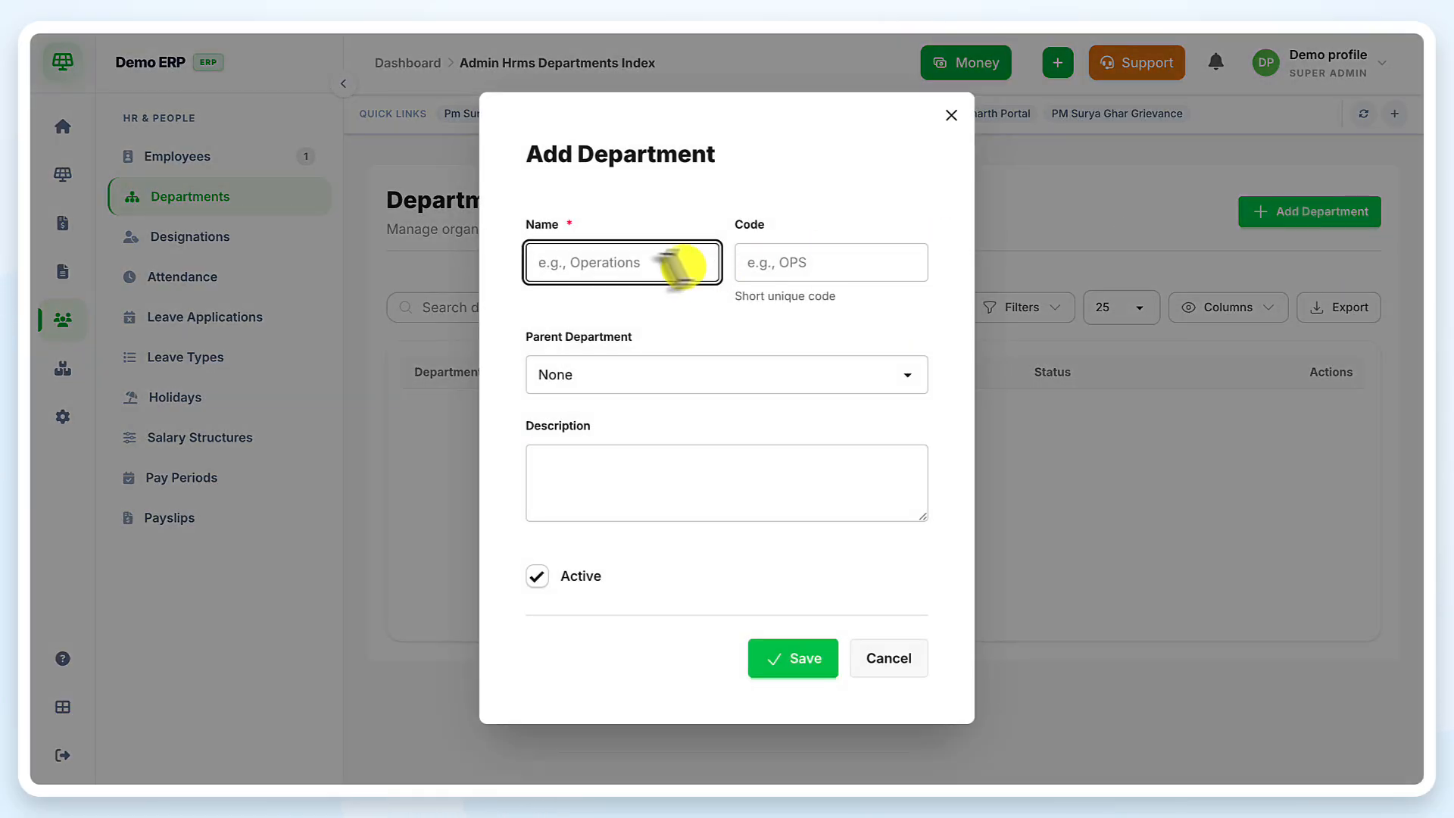
{"action": "left_click", "coordinate": [628, 263]}
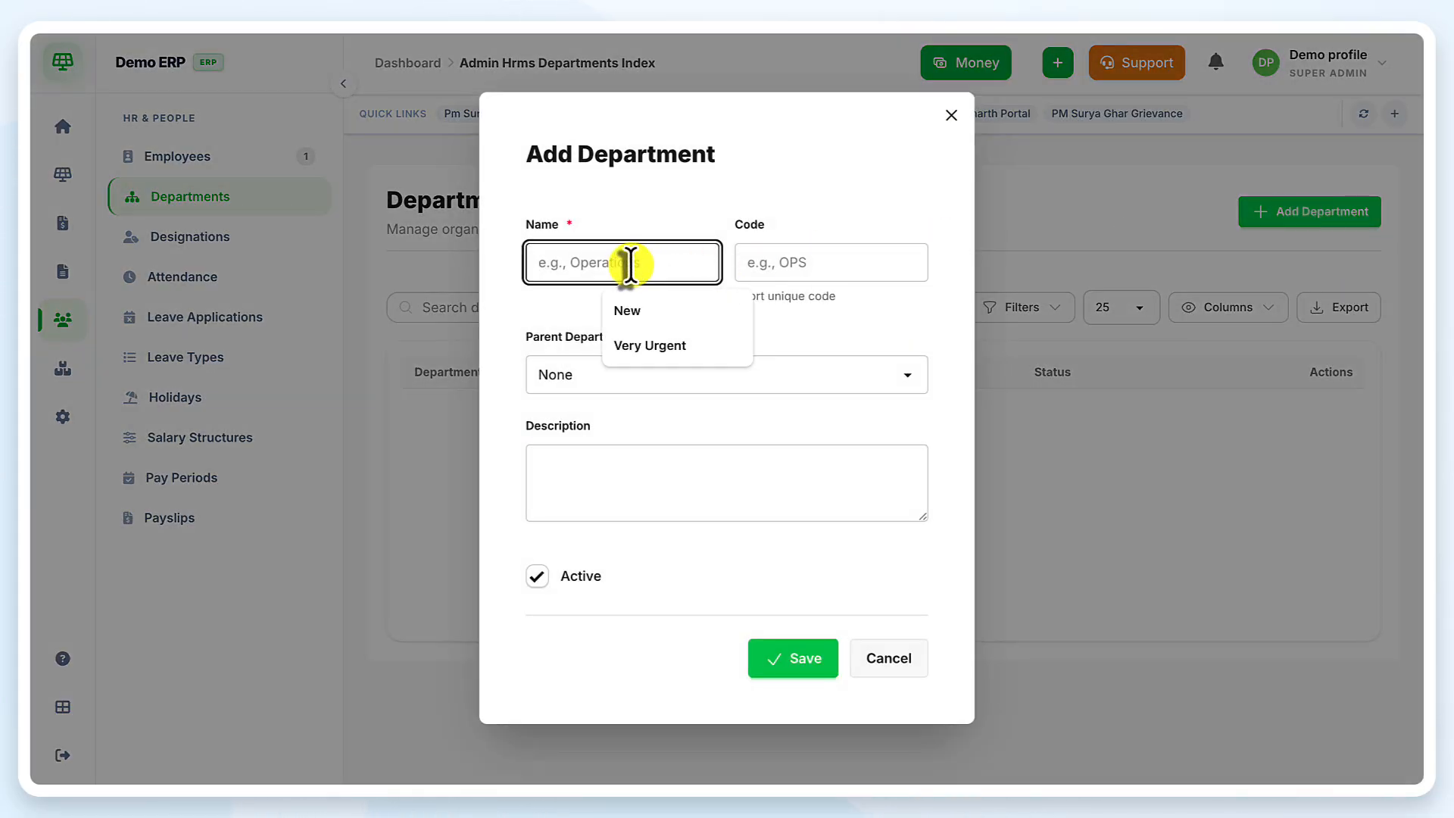
{"action": "type", "text": "S"}
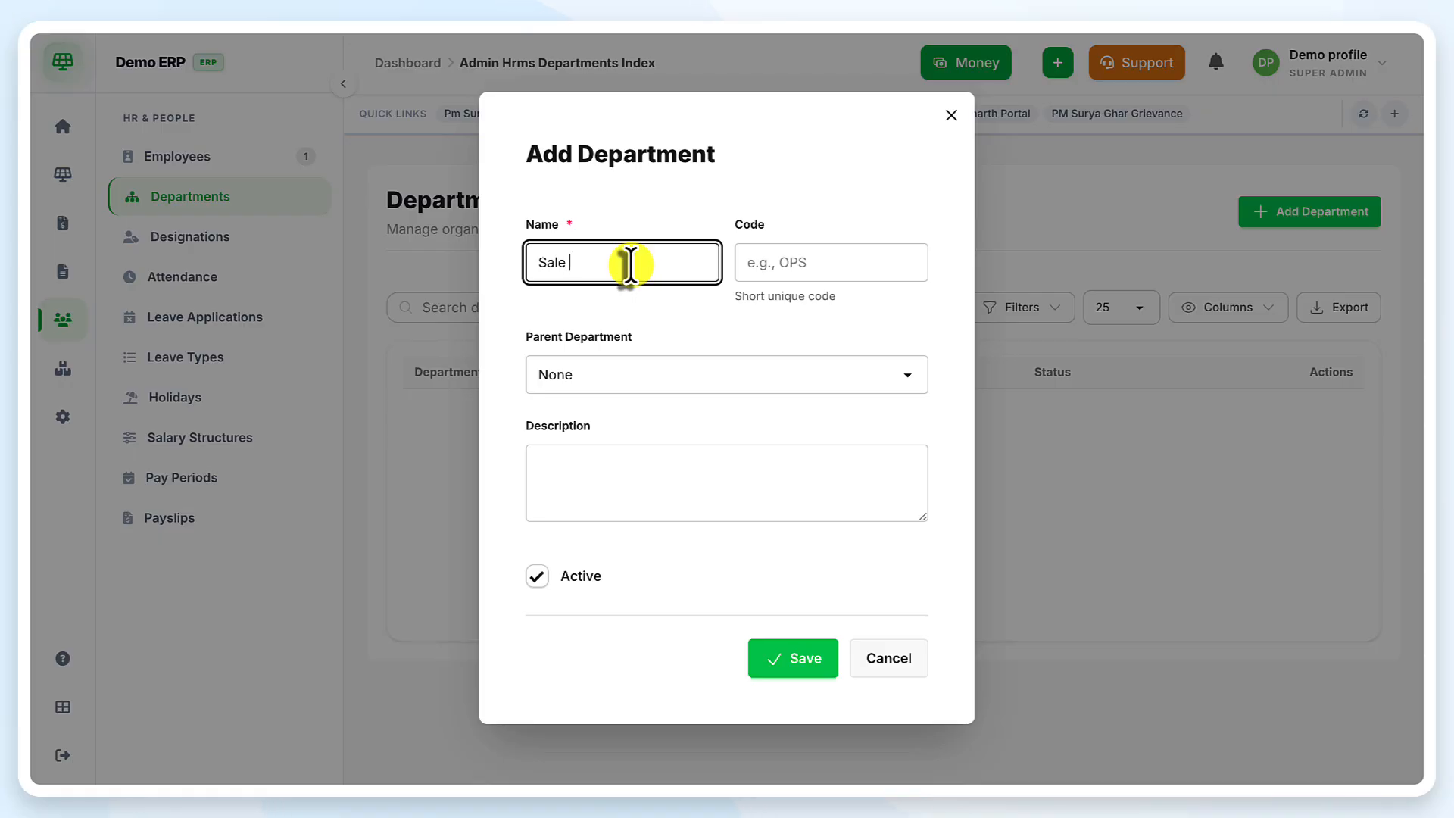
{"action": "type", "text": "ale"}
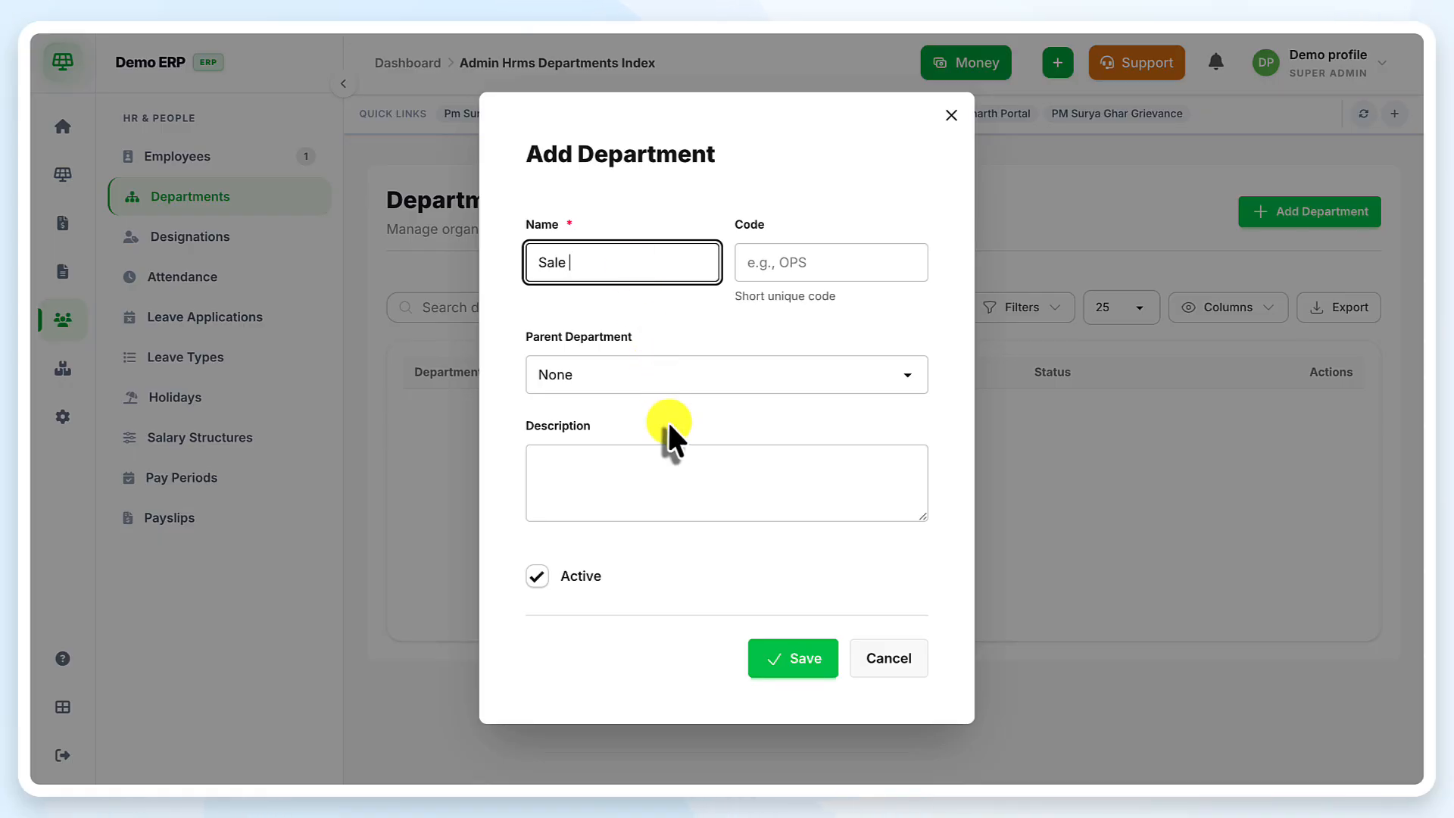
{"action": "left_click", "coordinate": [656, 371]}
{"action": "left_click", "coordinate": [666, 463]}
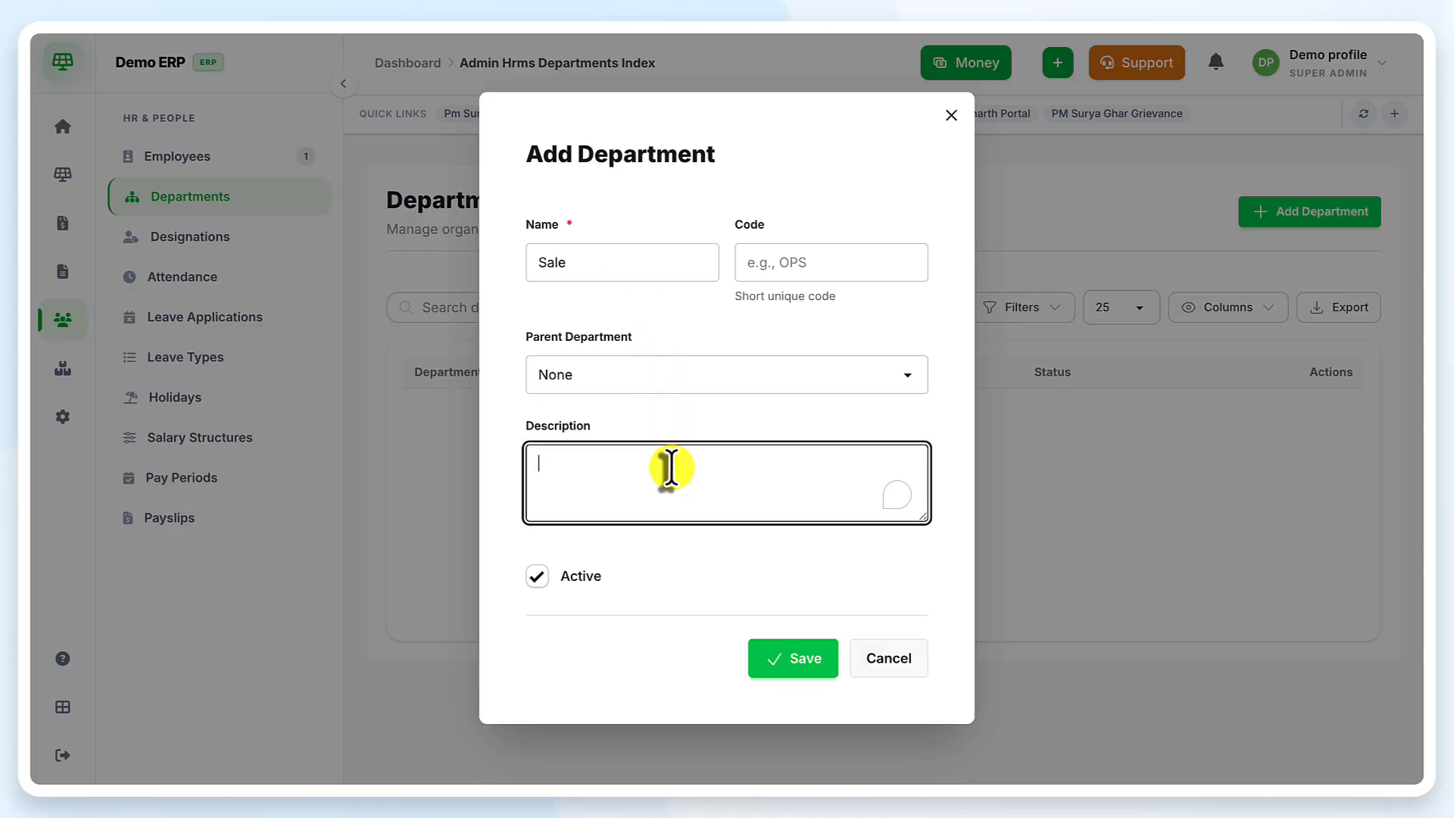
{"action": "left_click", "coordinate": [779, 658]}
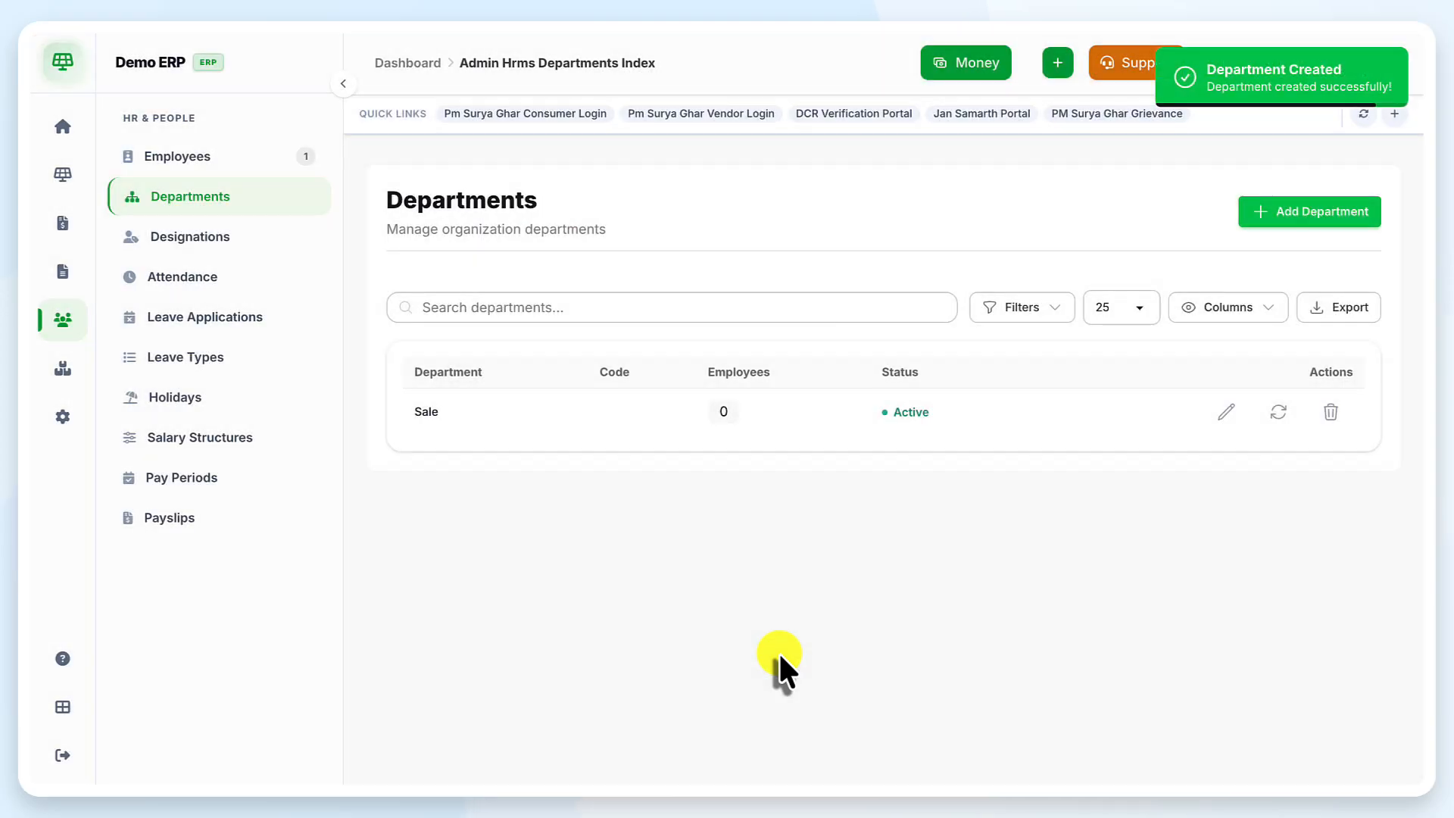
Create a second active department named Marketing
{"action": "left_click", "coordinate": [1287, 212]}
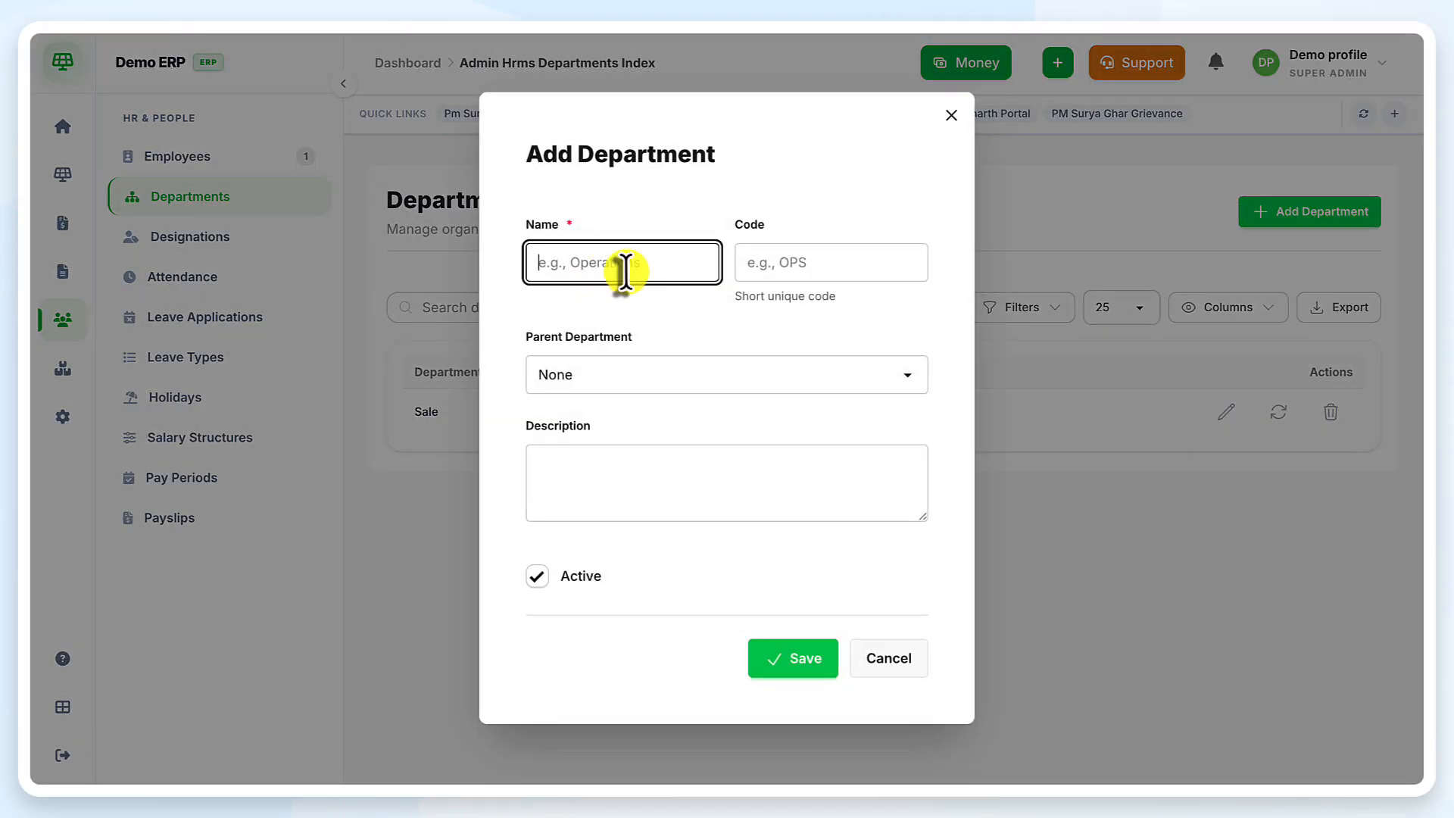
{"action": "left_click", "coordinate": [623, 267]}
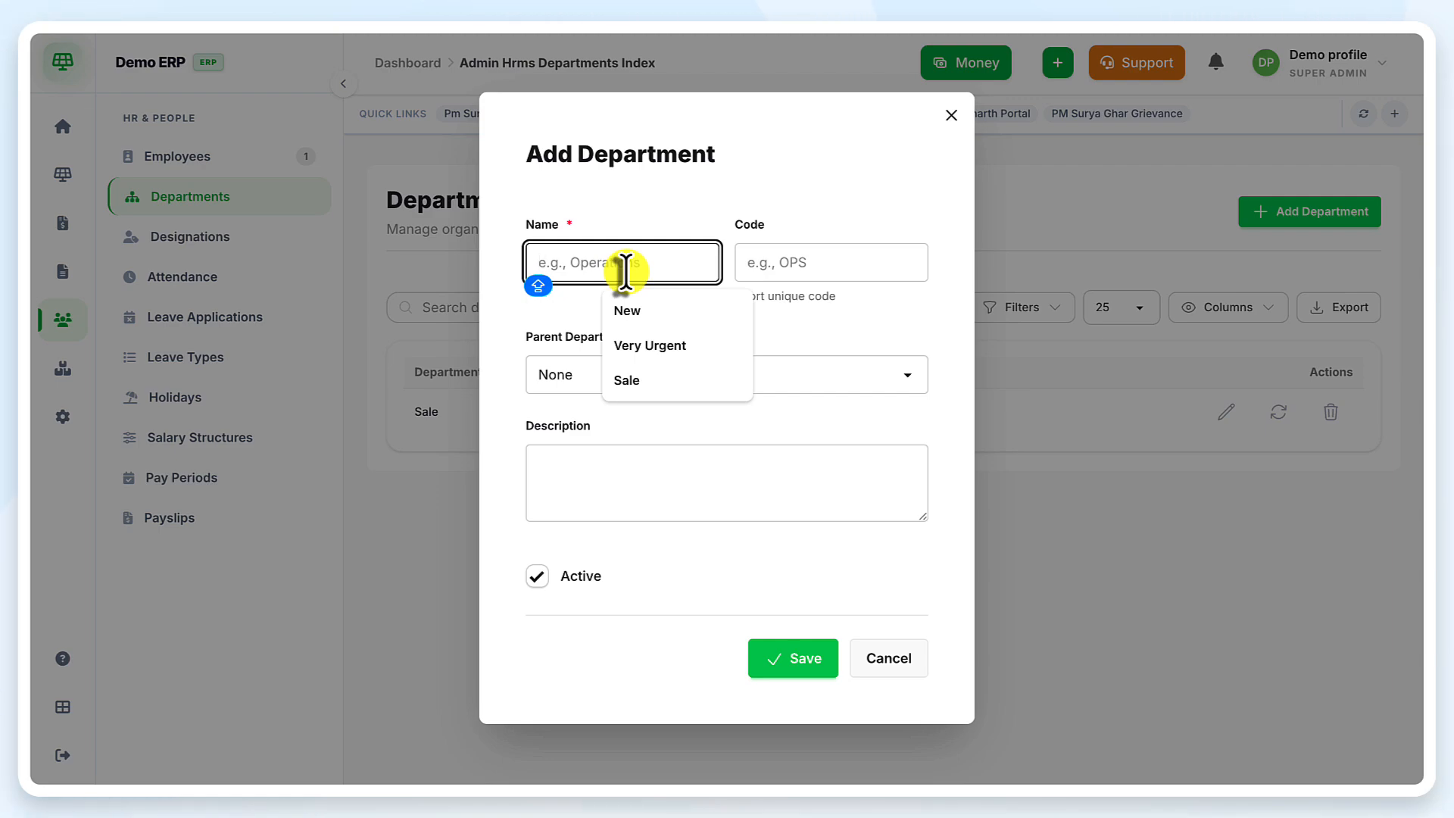
{"action": "type", "text": "Marketing"}
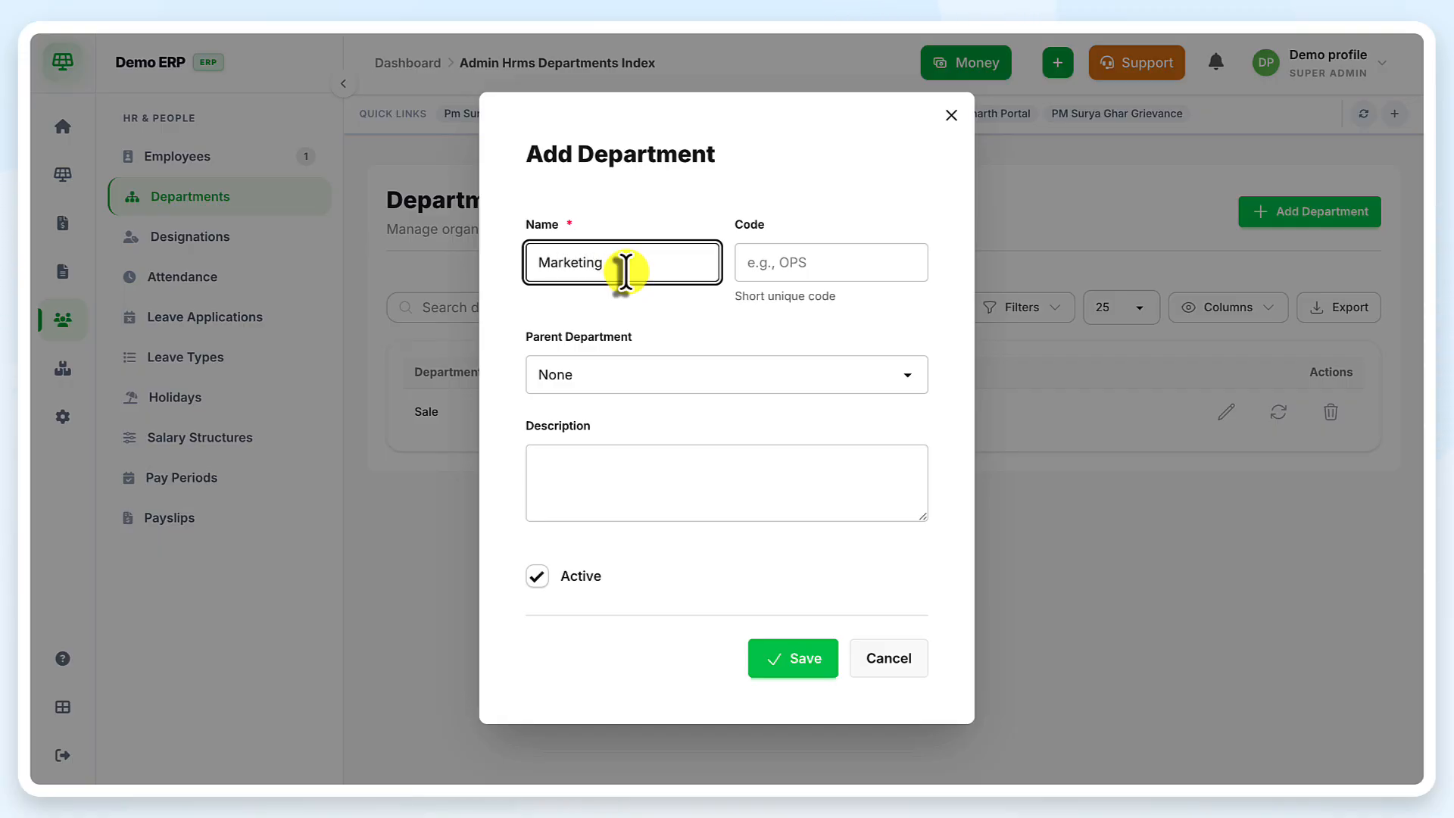
{"action": "left_click", "coordinate": [804, 670]}
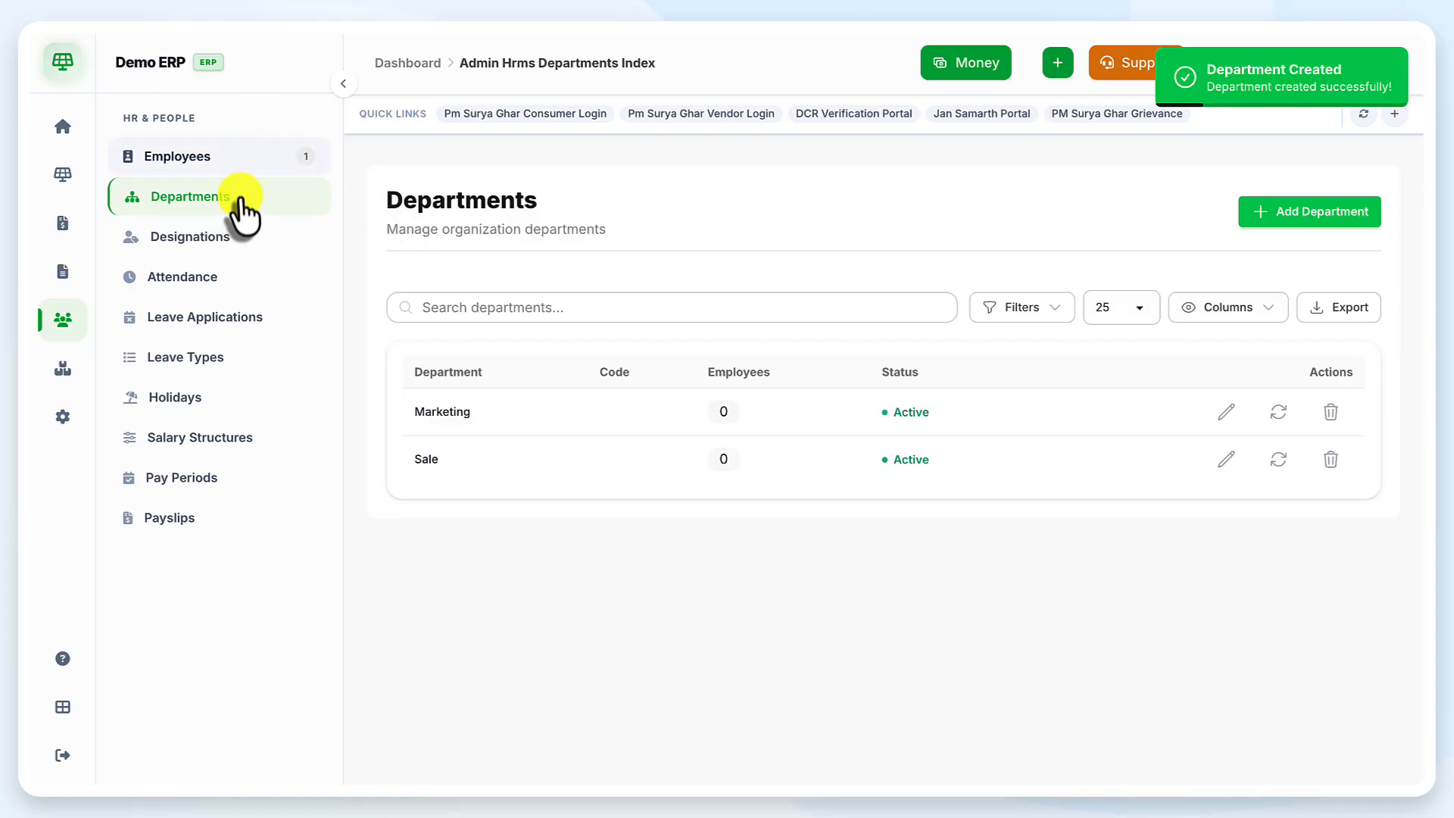
{"action": "left_click", "coordinate": [241, 235]}
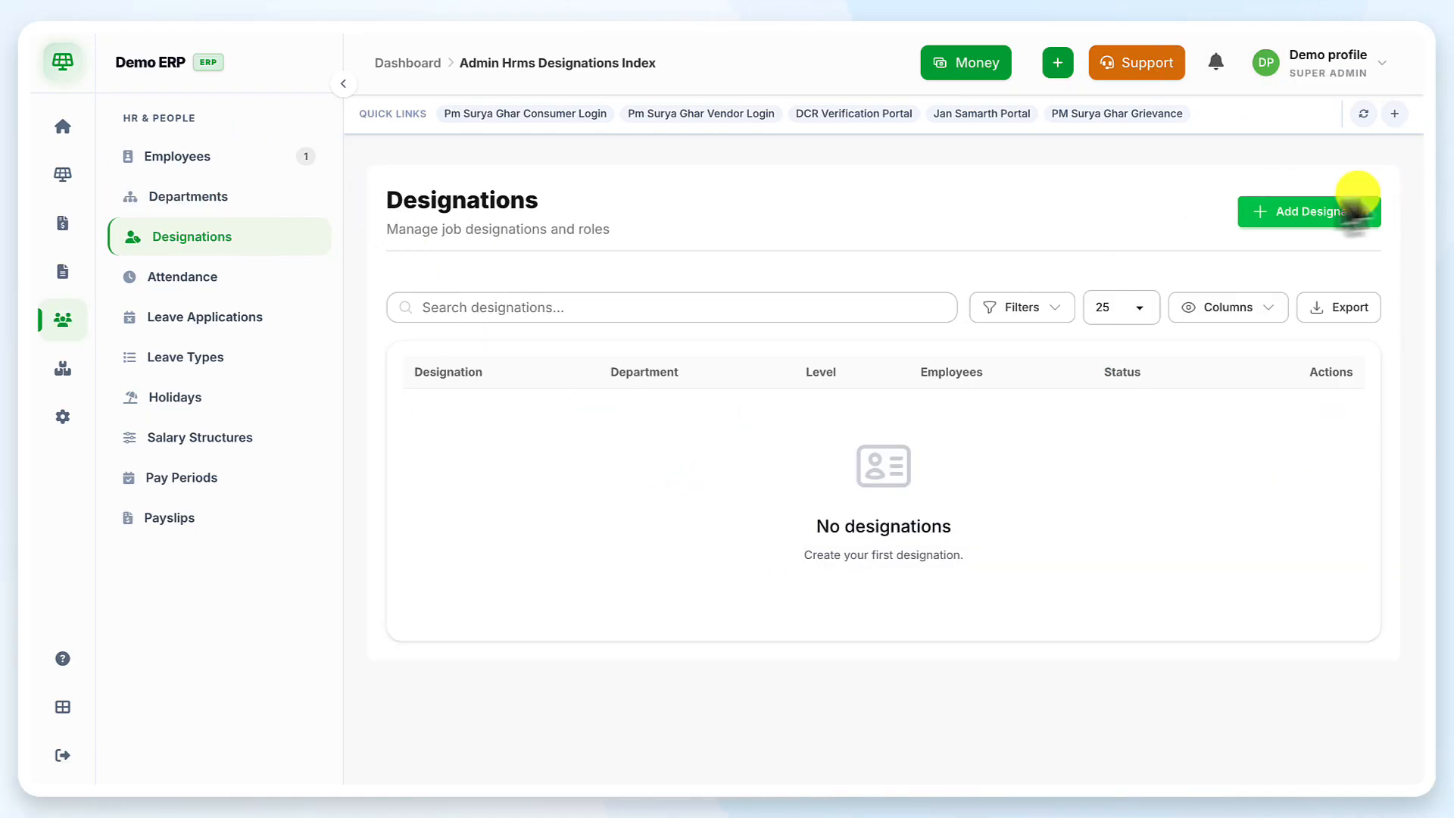
Add a level-1 designation named Intern
{"action": "left_click", "coordinate": [1283, 223]}
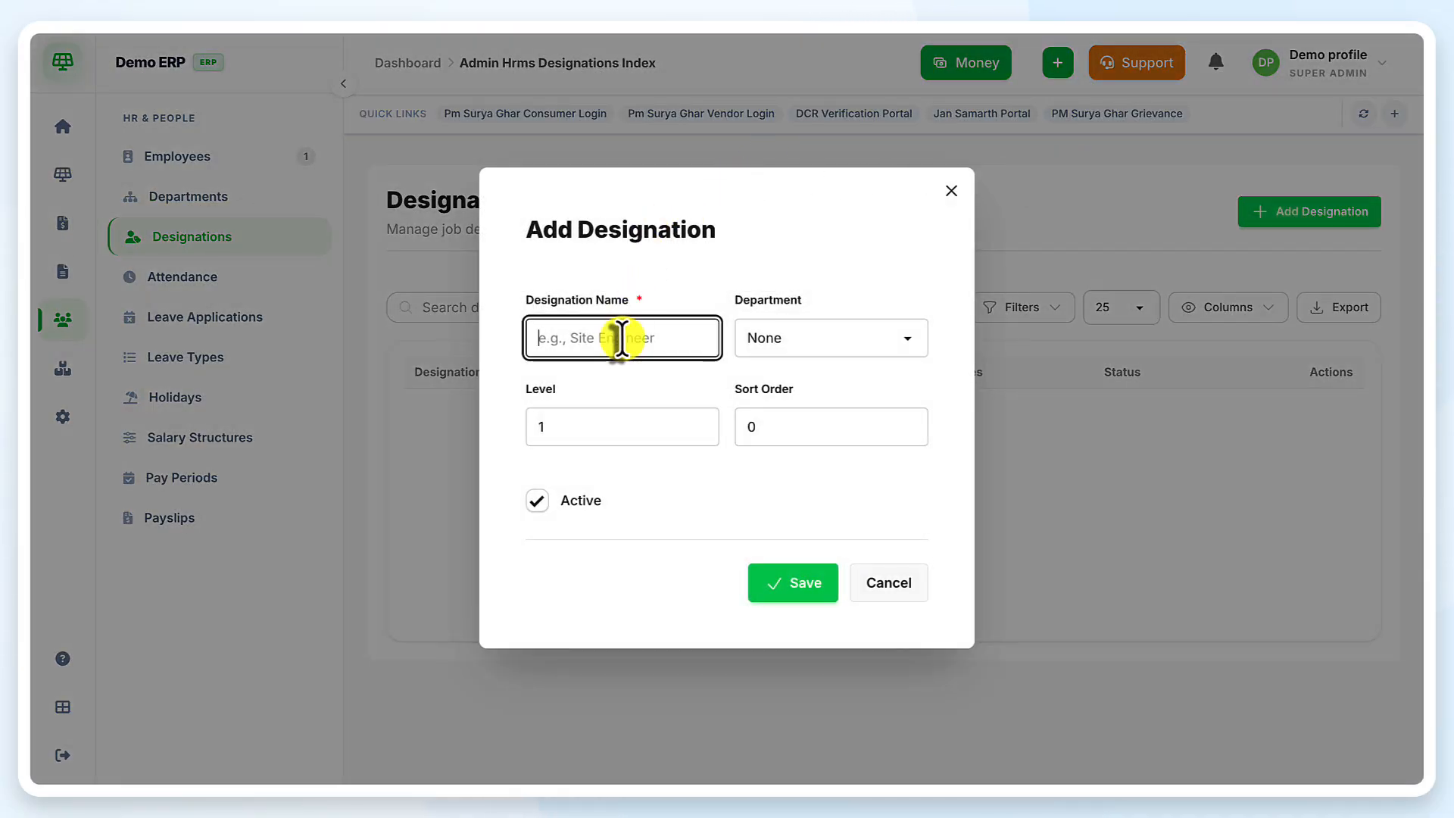
{"action": "type", "text": "Intern"}
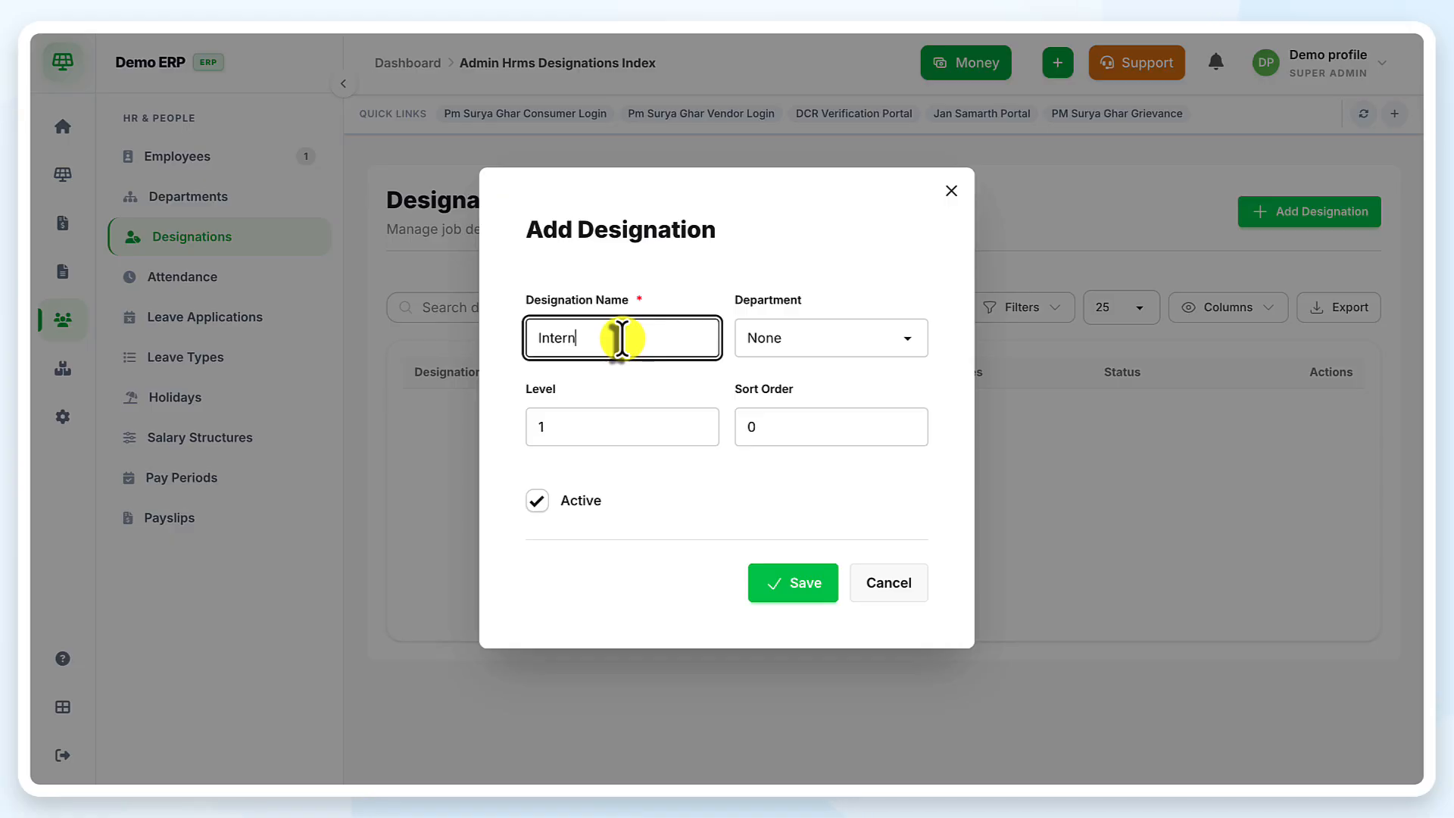
{"action": "left_click", "coordinate": [807, 595]}
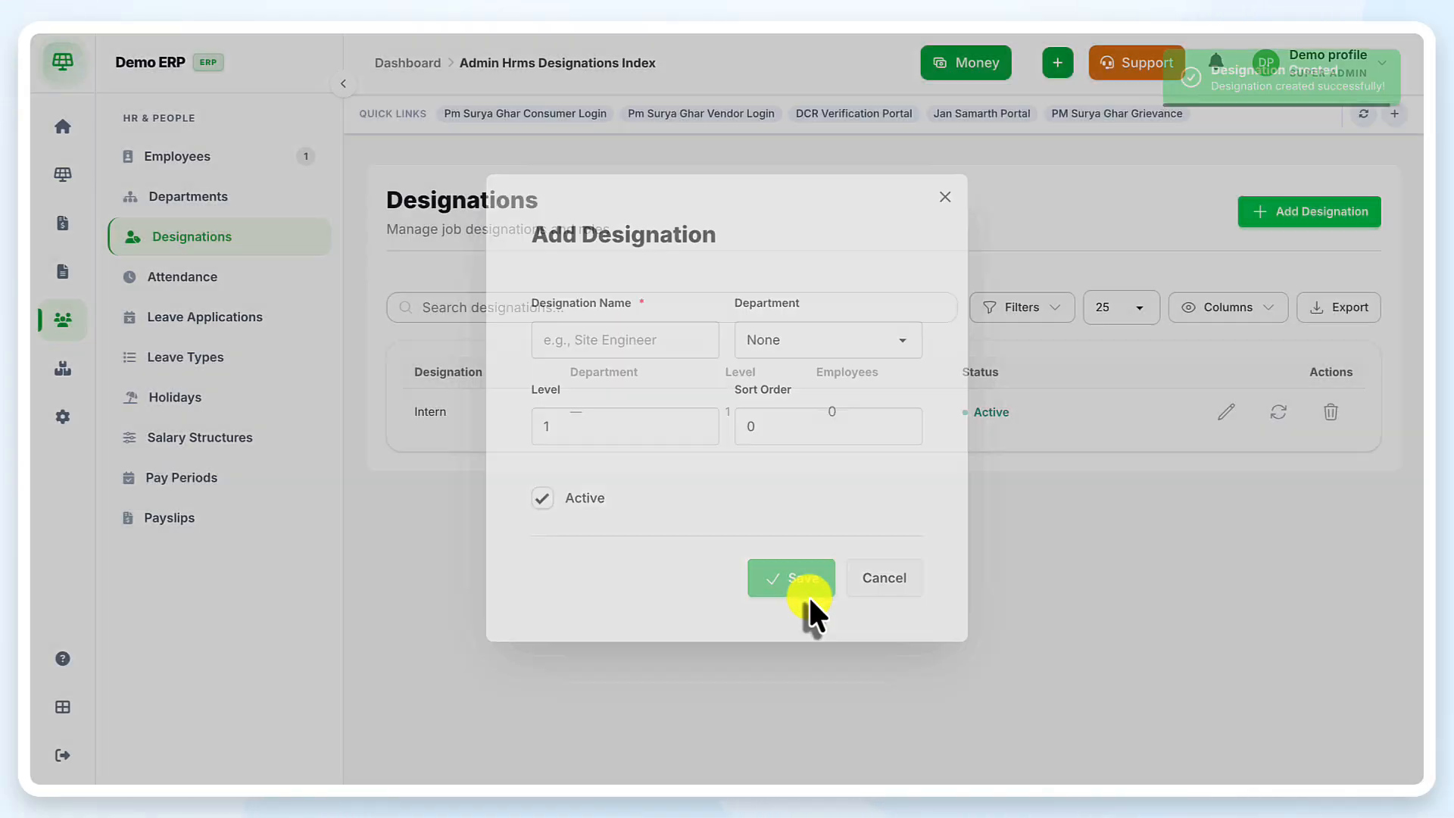
Add a level-1 designation named Manager
{"action": "left_click", "coordinate": [1297, 216]}
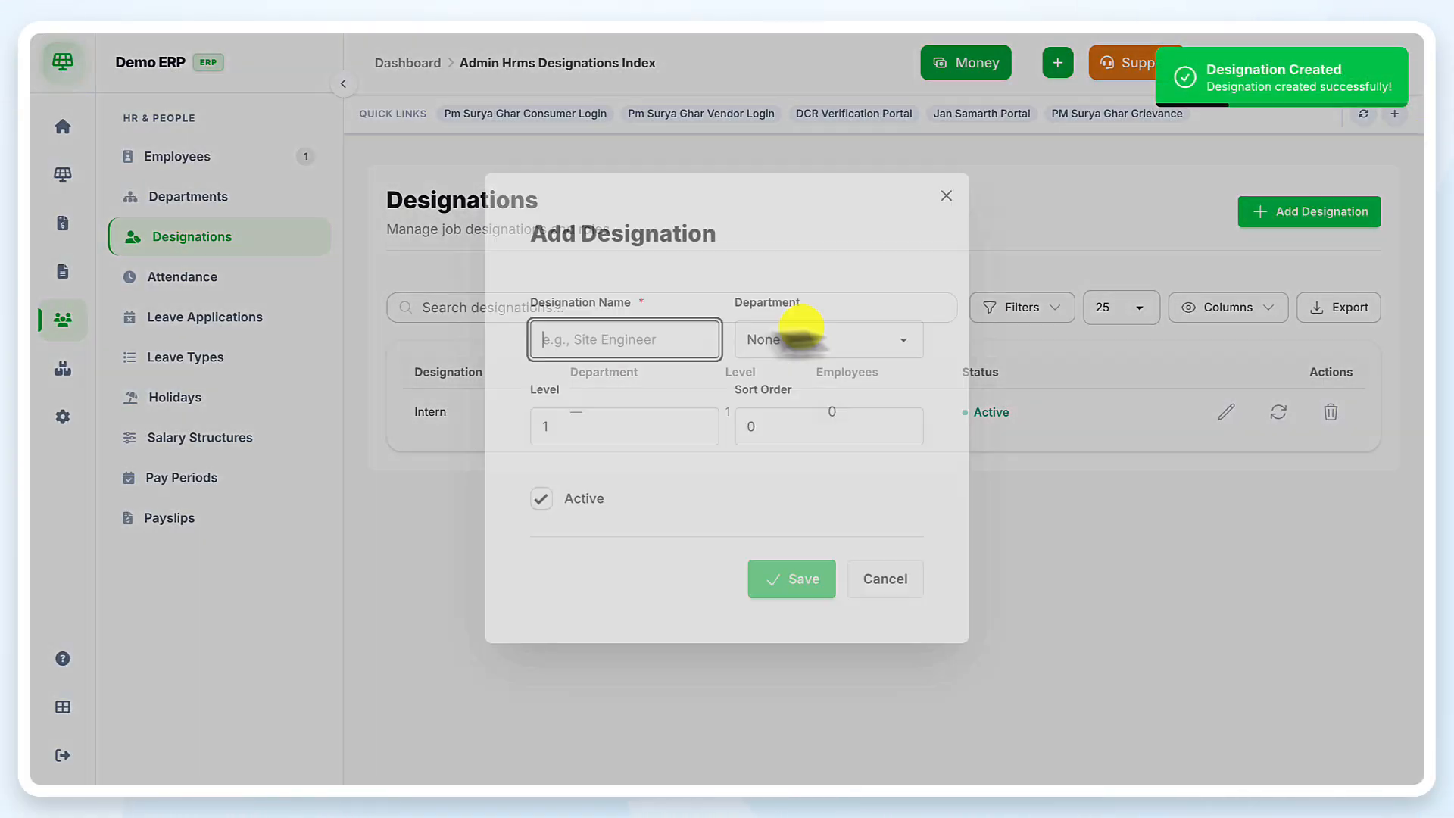
{"action": "left_click", "coordinate": [665, 335]}
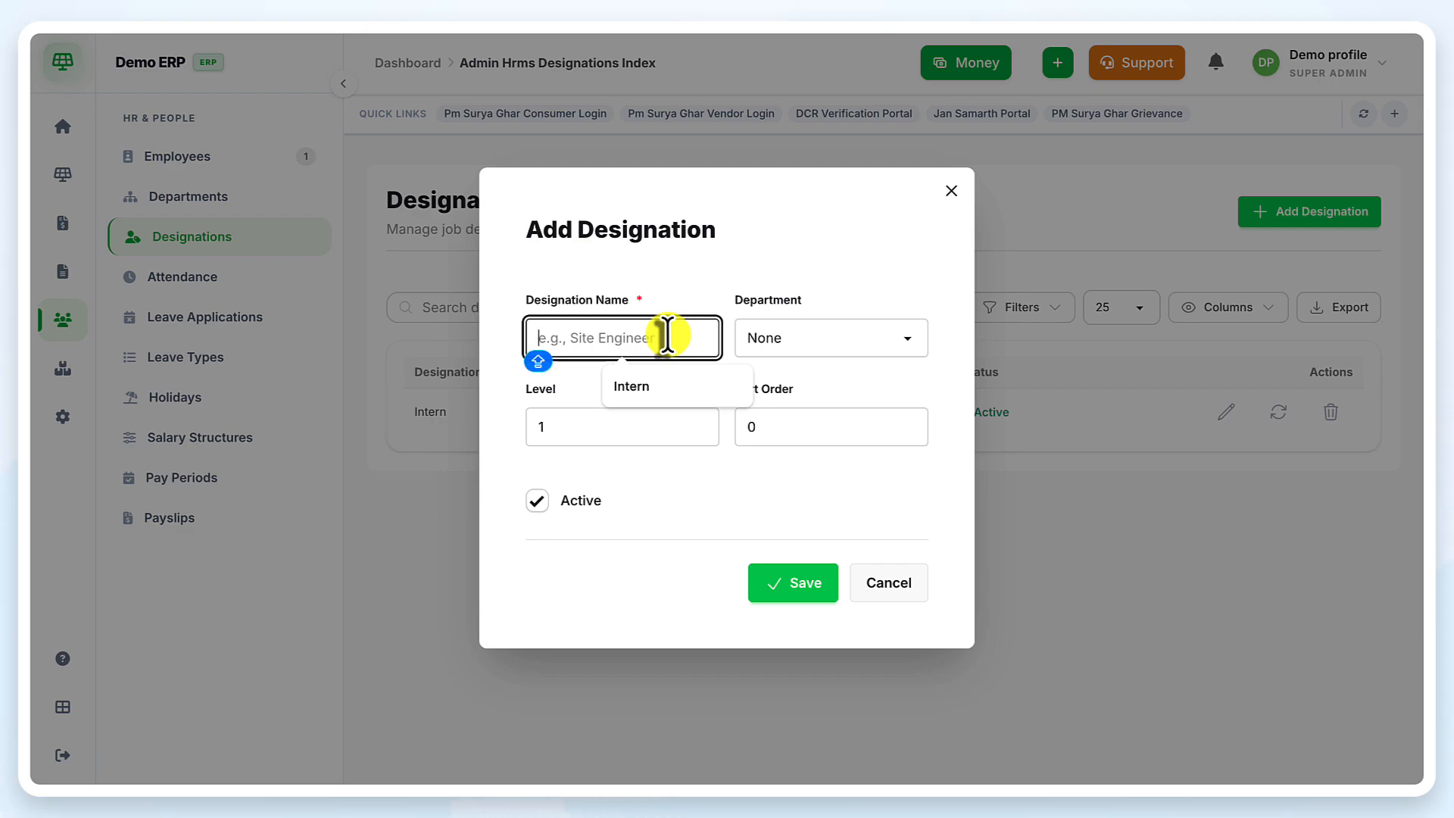
{"action": "type", "text": "Manager"}
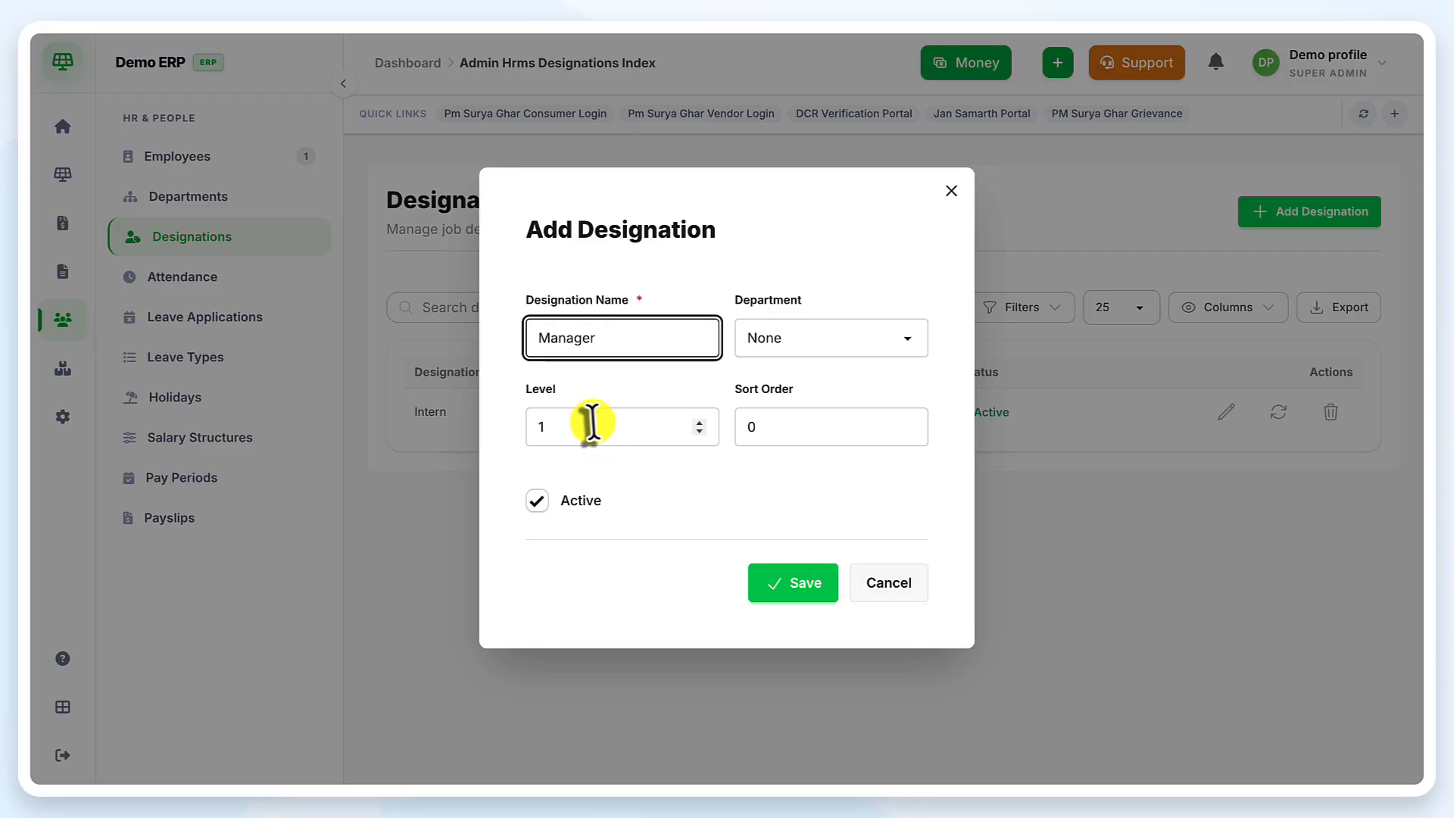
{"action": "left_click", "coordinate": [776, 586]}
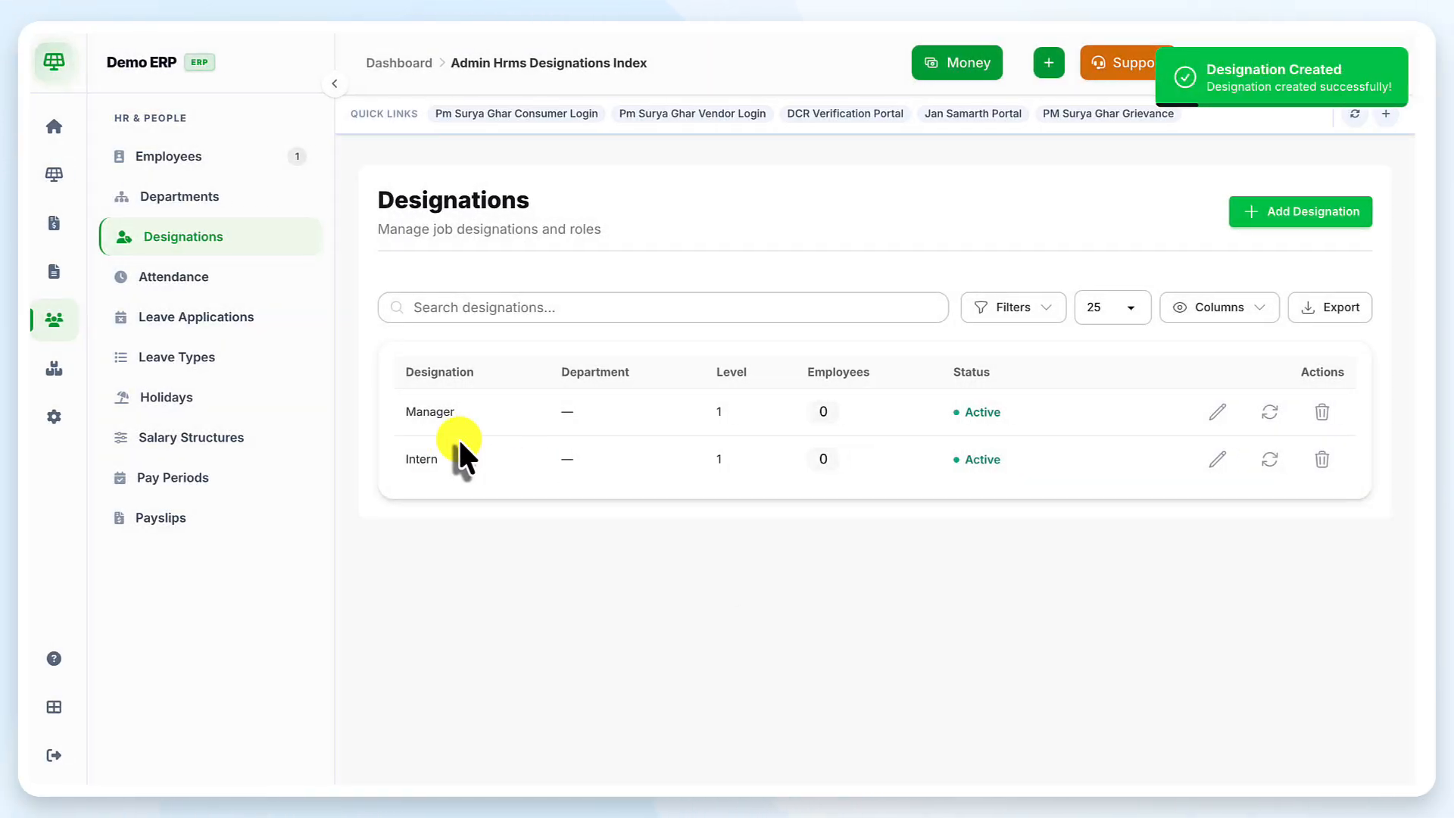
Start a new employee and enter the employee's first name and phone number
{"action": "left_click", "coordinate": [225, 156]}
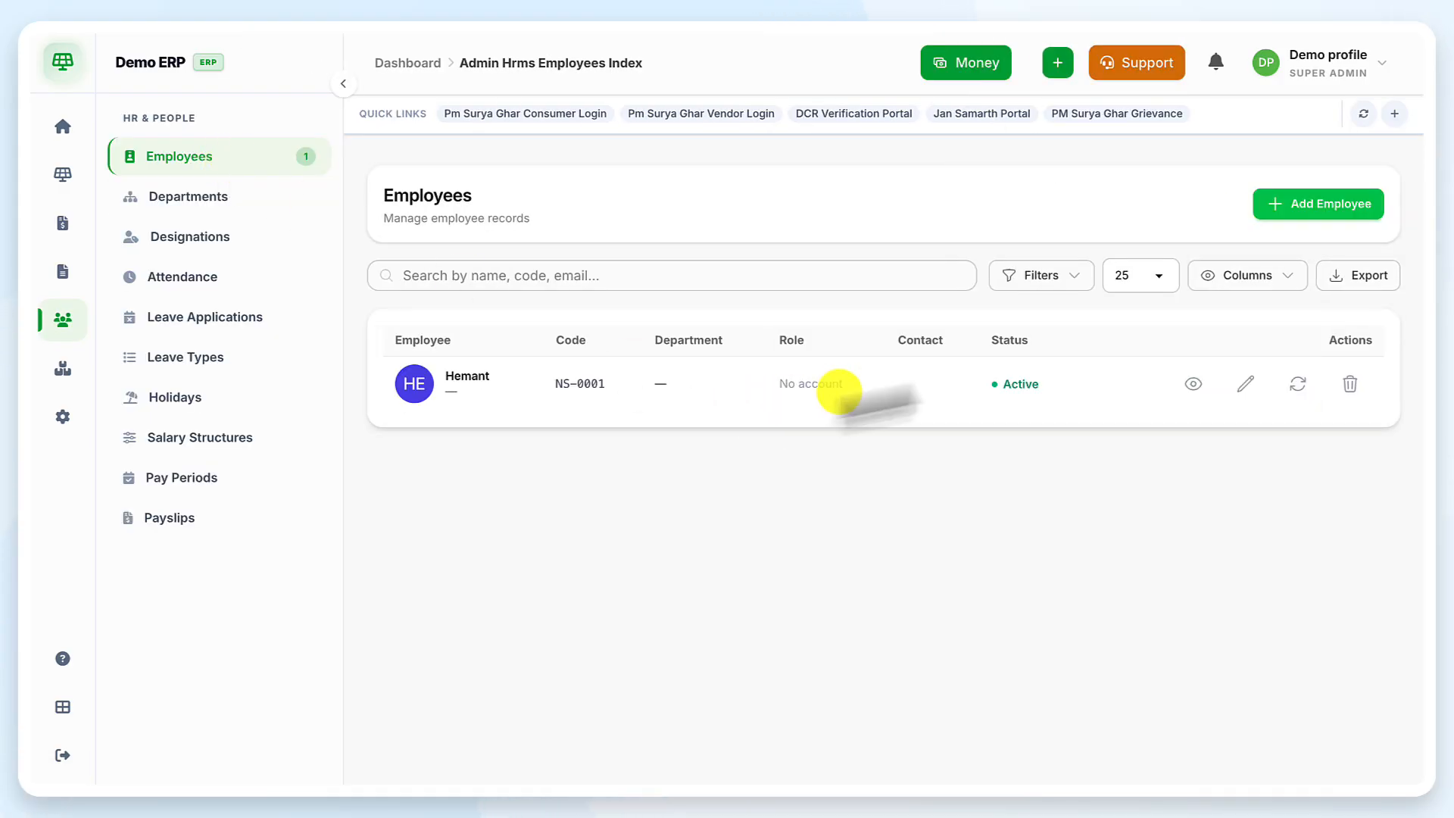
{"action": "left_click", "coordinate": [1312, 204]}
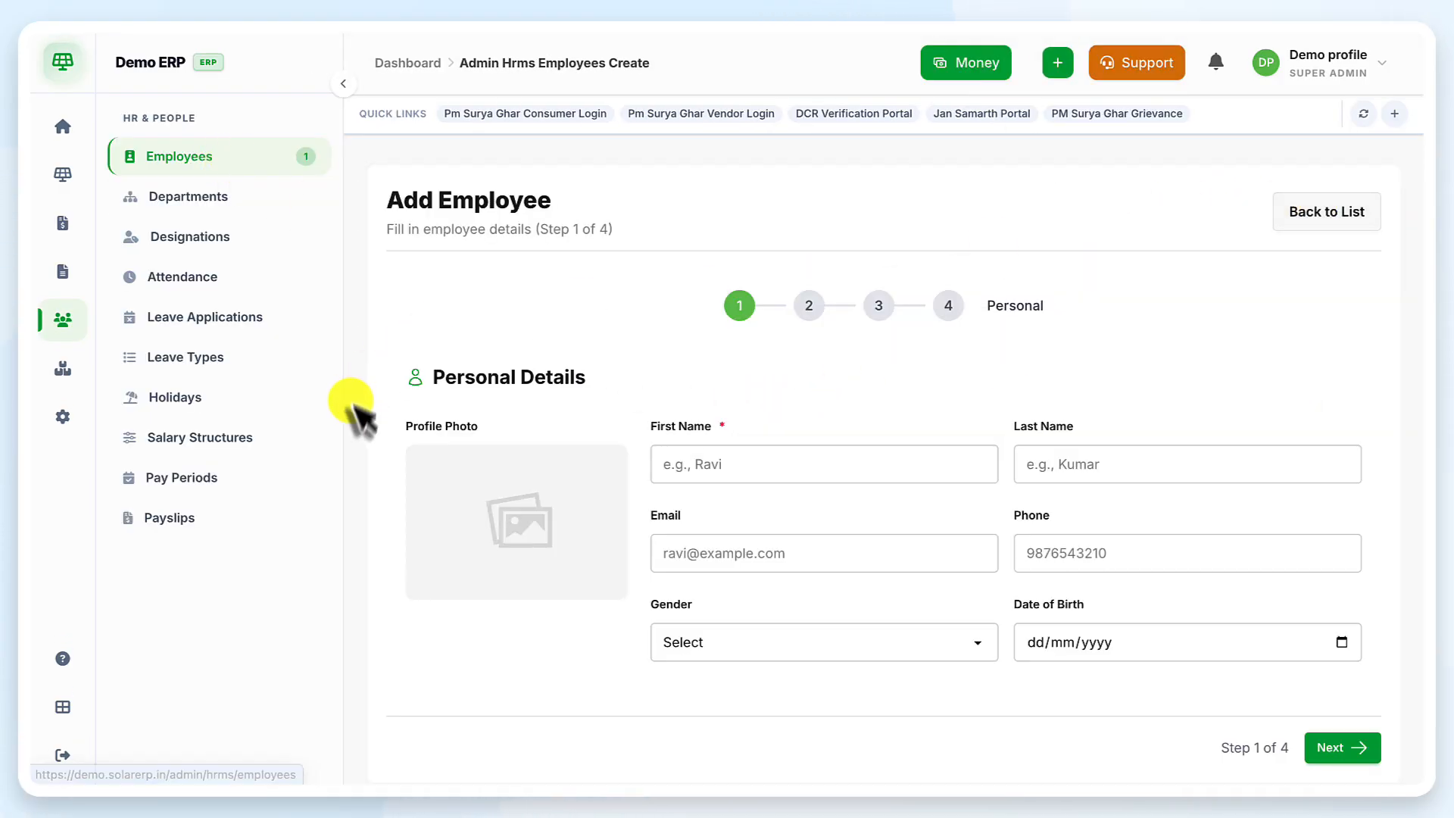
{"action": "left_click", "coordinate": [814, 469]}
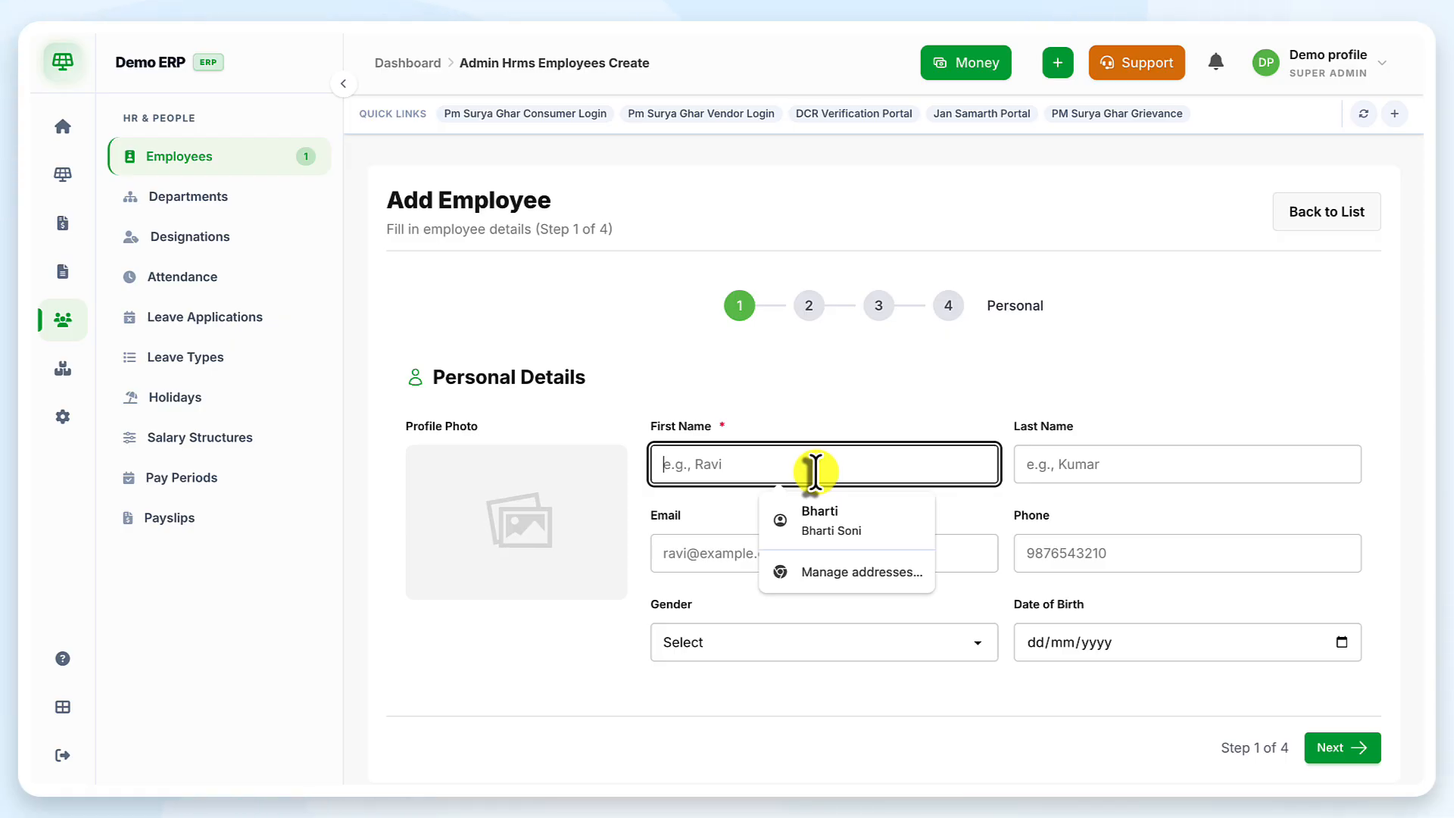
{"action": "type", "text": "P"}
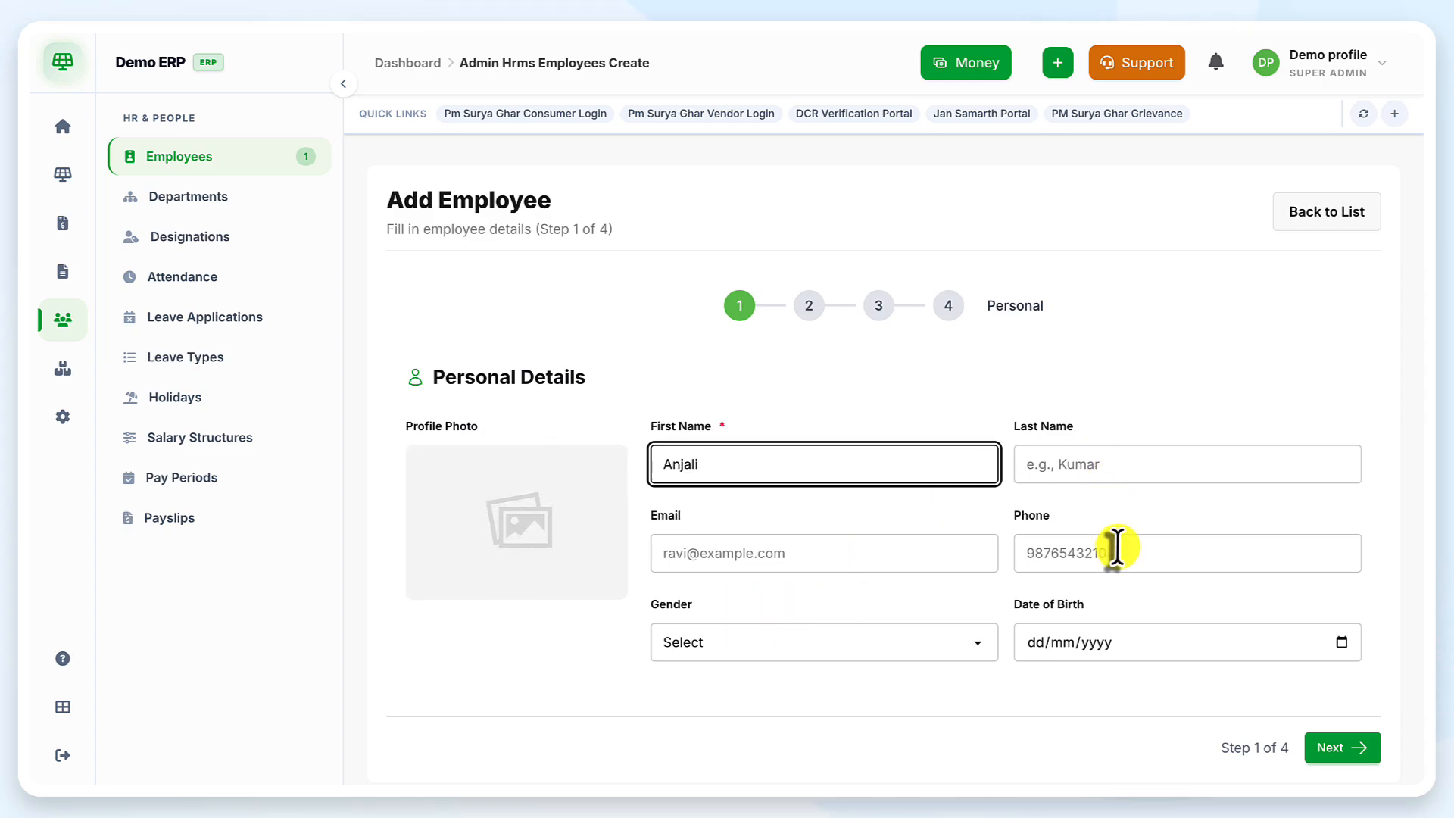
{"action": "left_click", "coordinate": [1072, 559]}
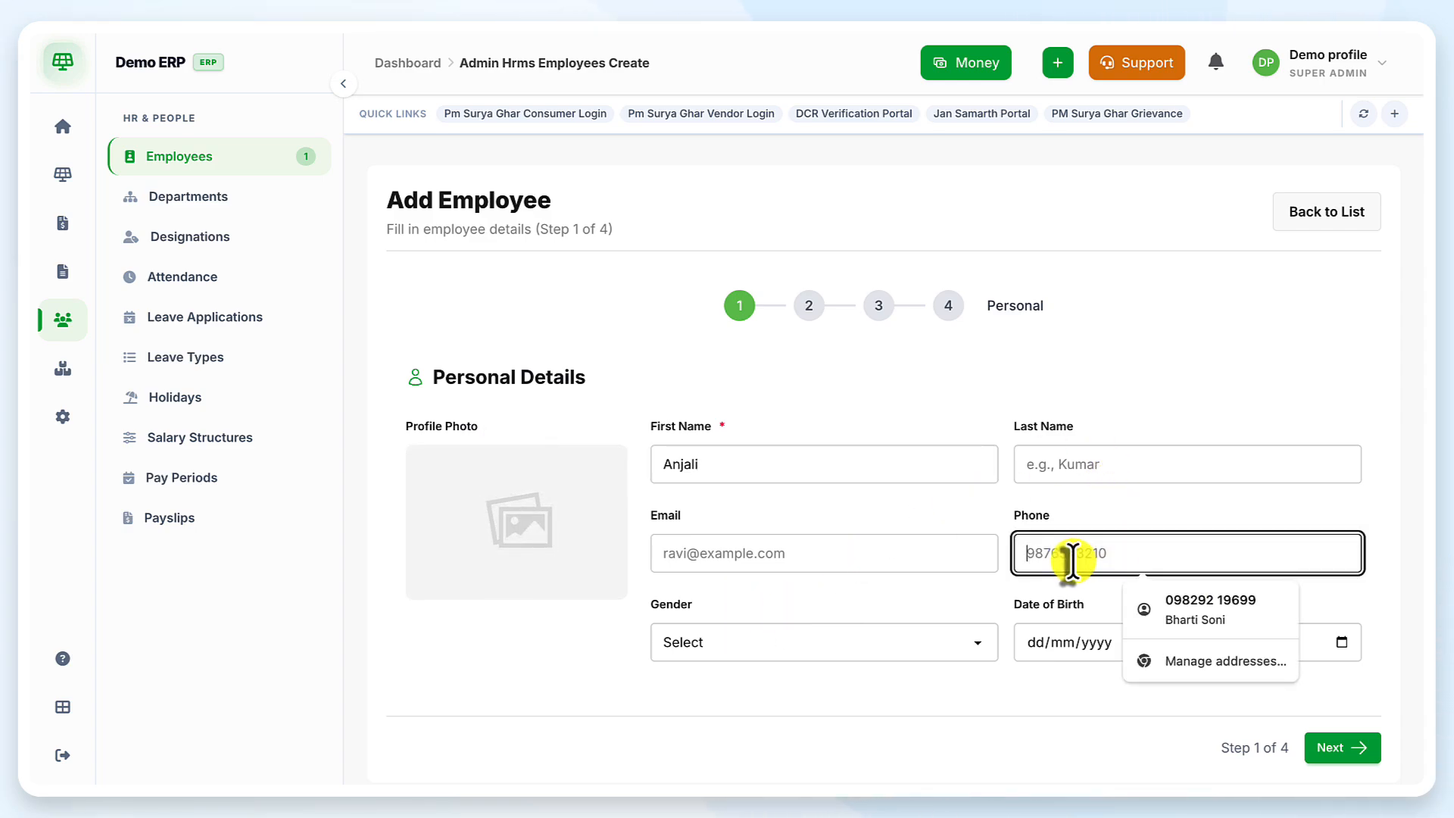
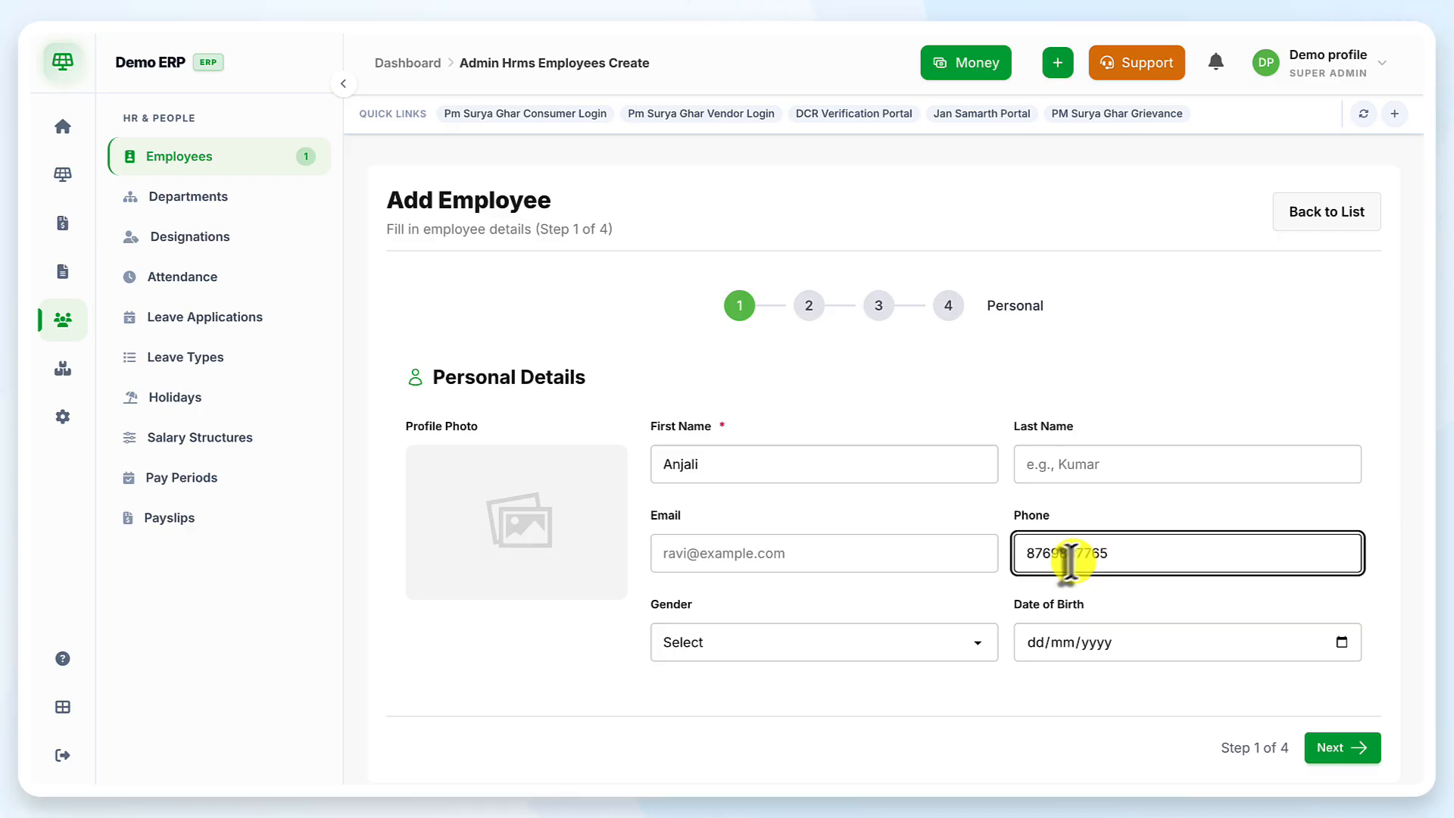
Set the employee's gender to Female and continue to Employment Details
{"action": "left_click", "coordinate": [844, 650]}
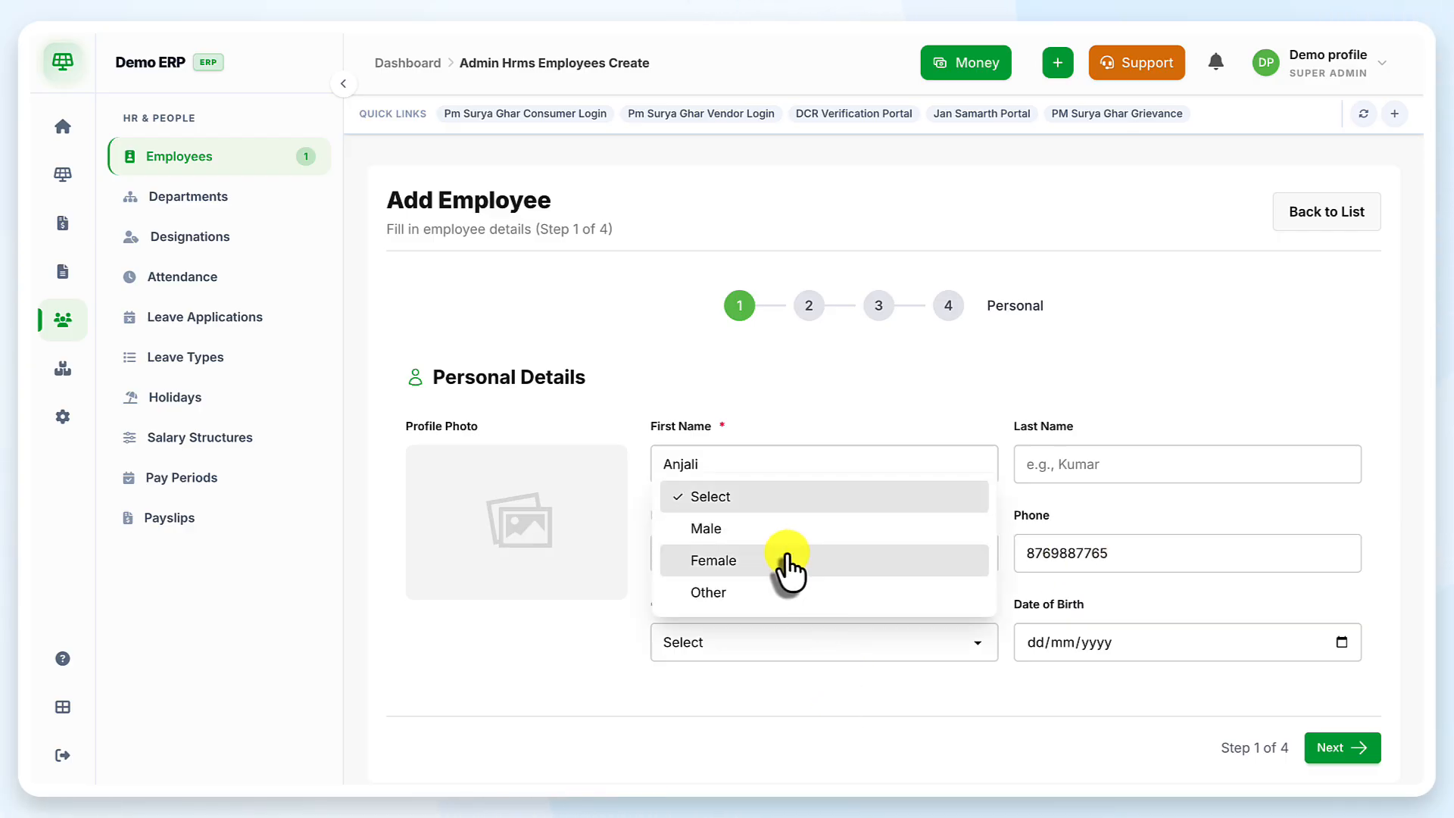
{"action": "left_click", "coordinate": [787, 561]}
{"action": "scroll", "coordinate": [975, 549], "scroll_direction": "down", "scroll_amount": 1}
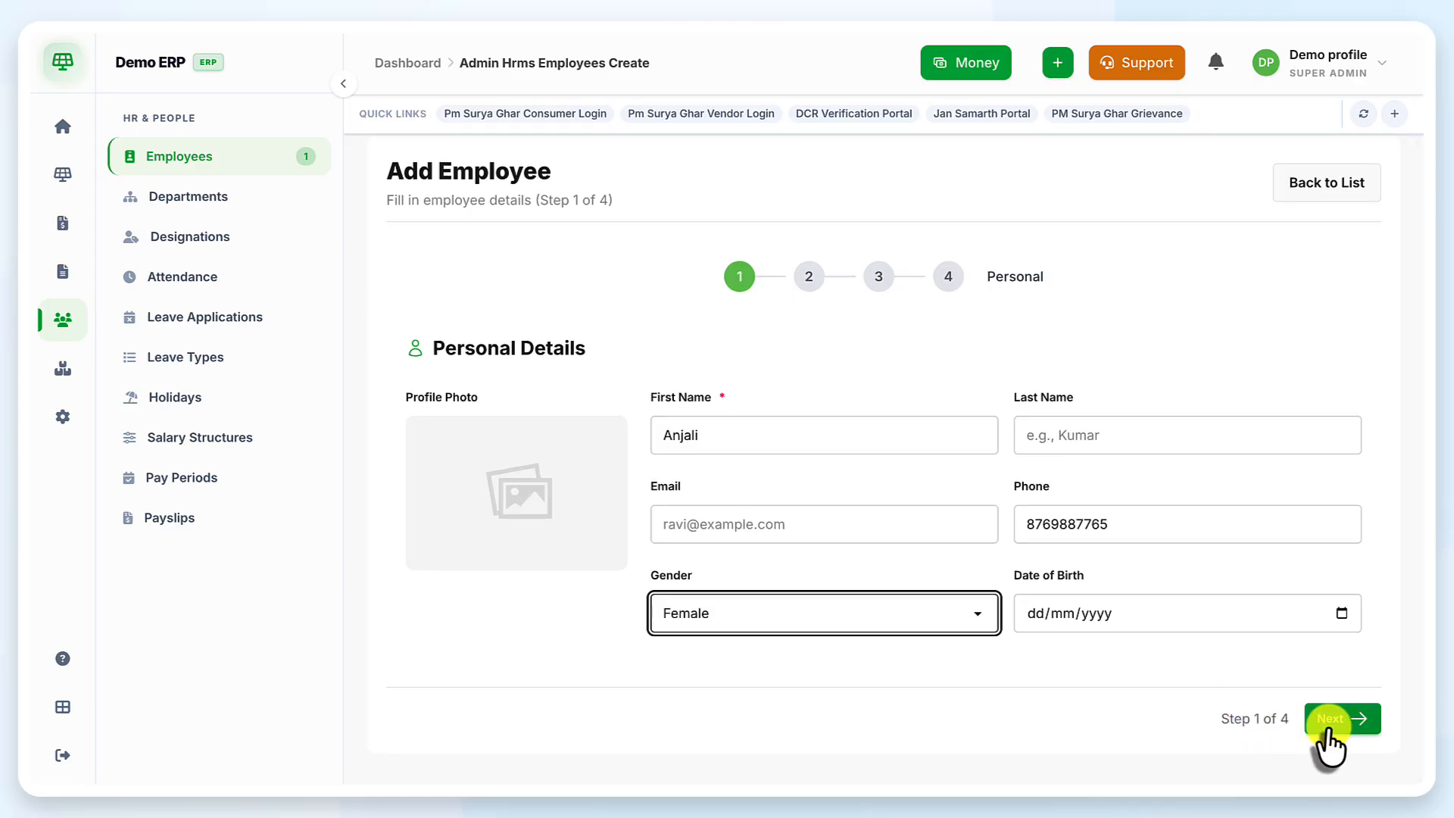
{"action": "left_click", "coordinate": [1329, 720]}
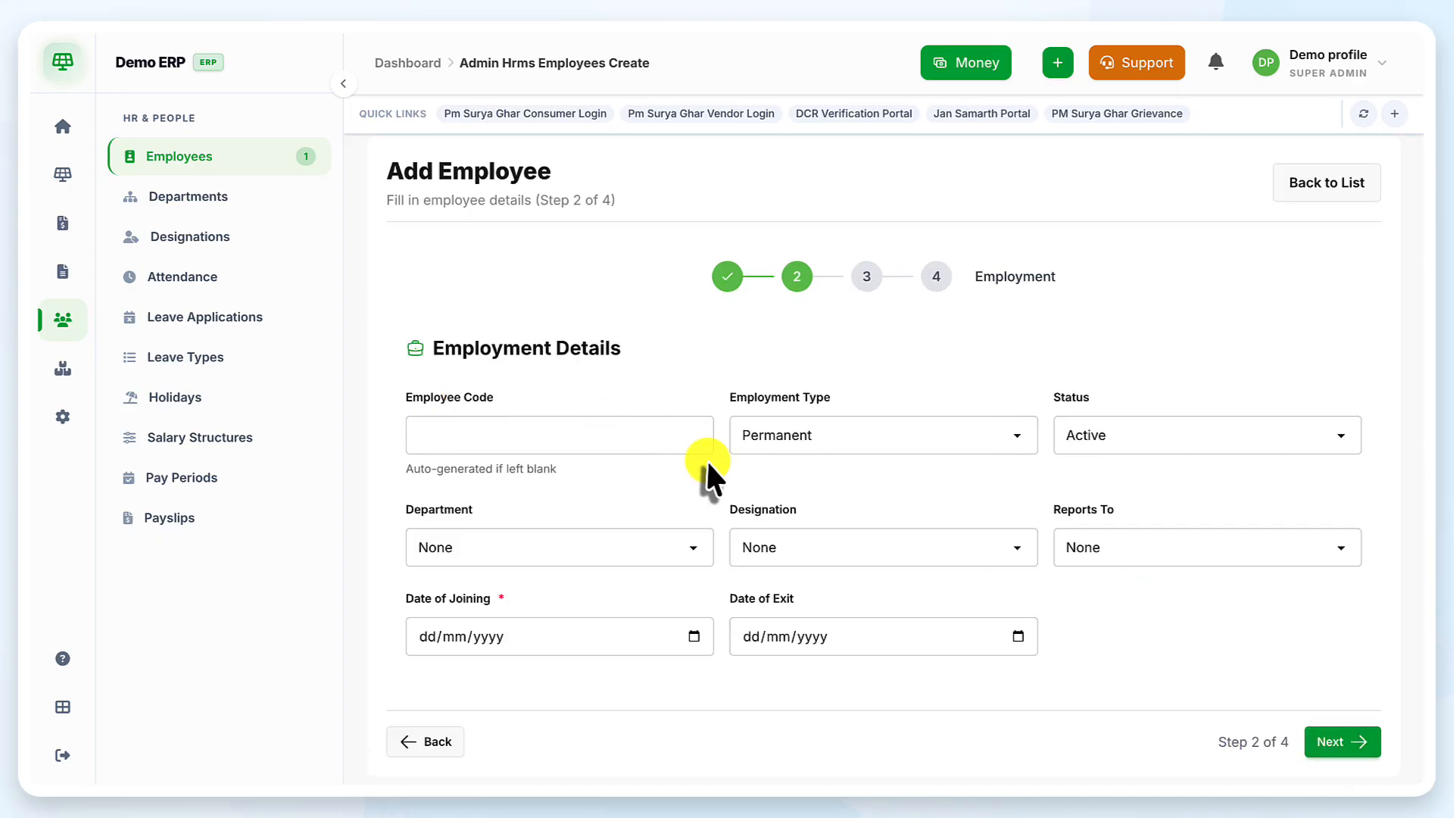
Set employment type Permanent, status Active, department Sale, designation Manager, reporting manager None
{"action": "left_click", "coordinate": [521, 439]}
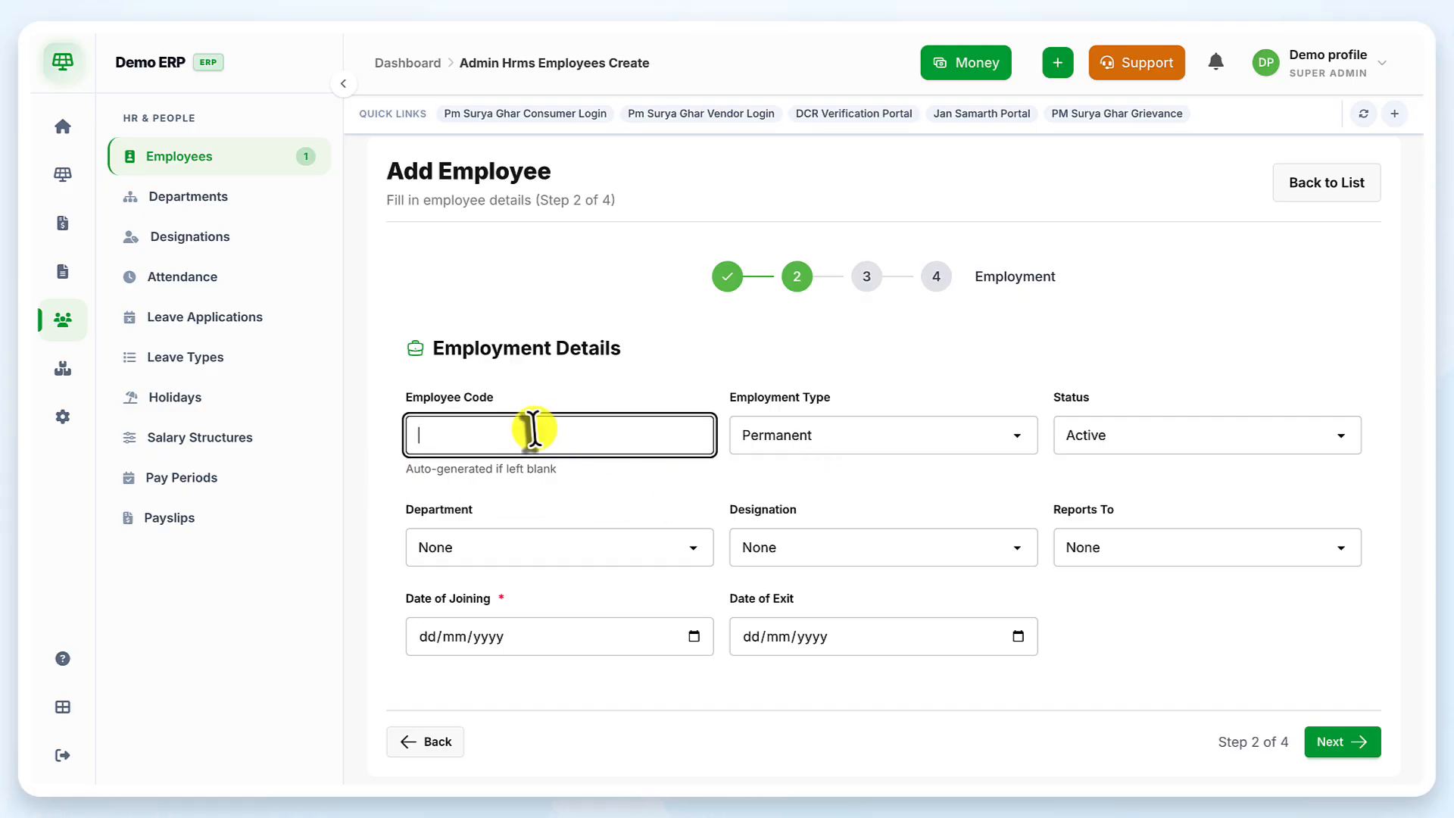
{"action": "left_click", "coordinate": [811, 436]}
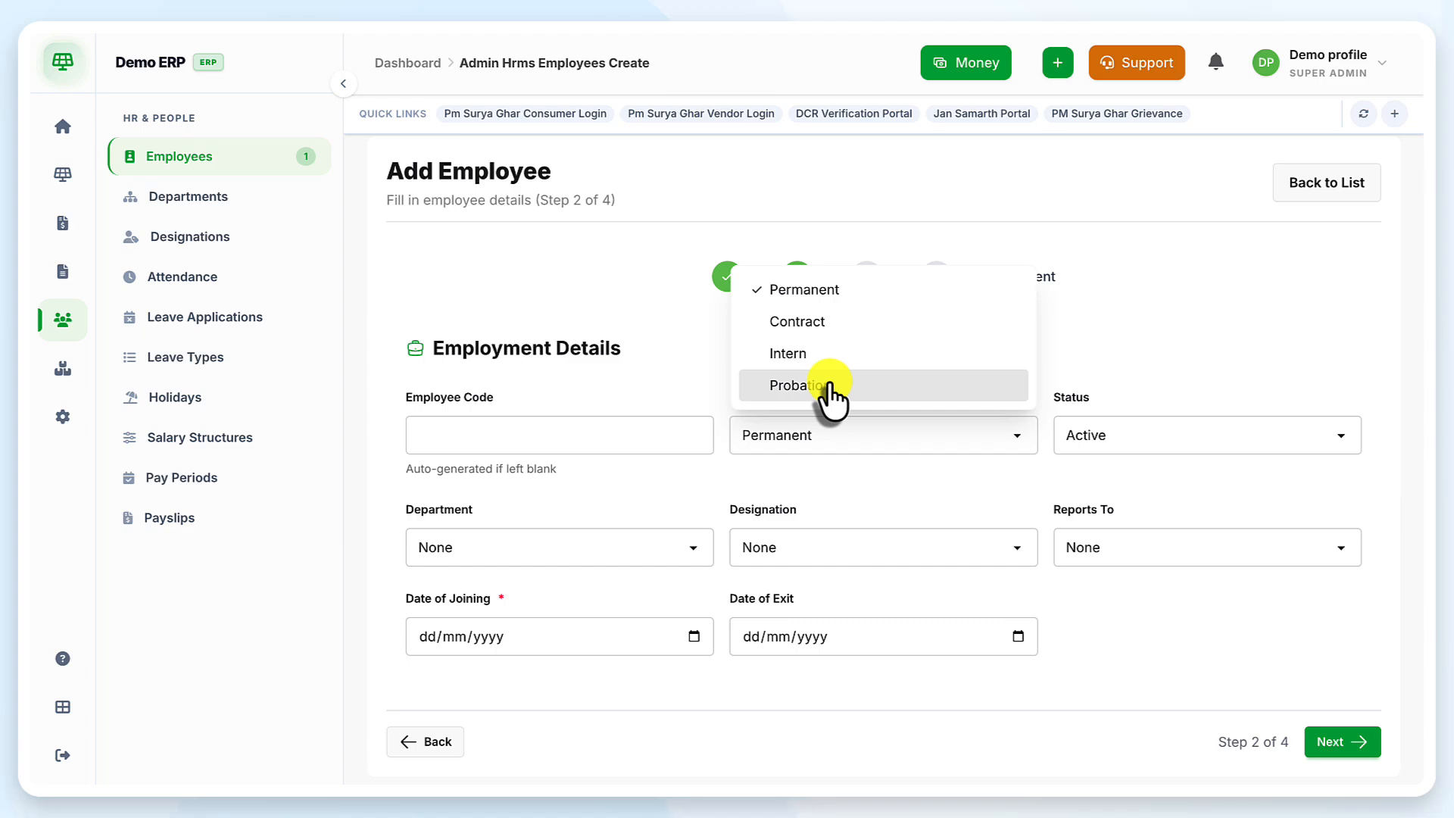
{"action": "left_click", "coordinate": [840, 289]}
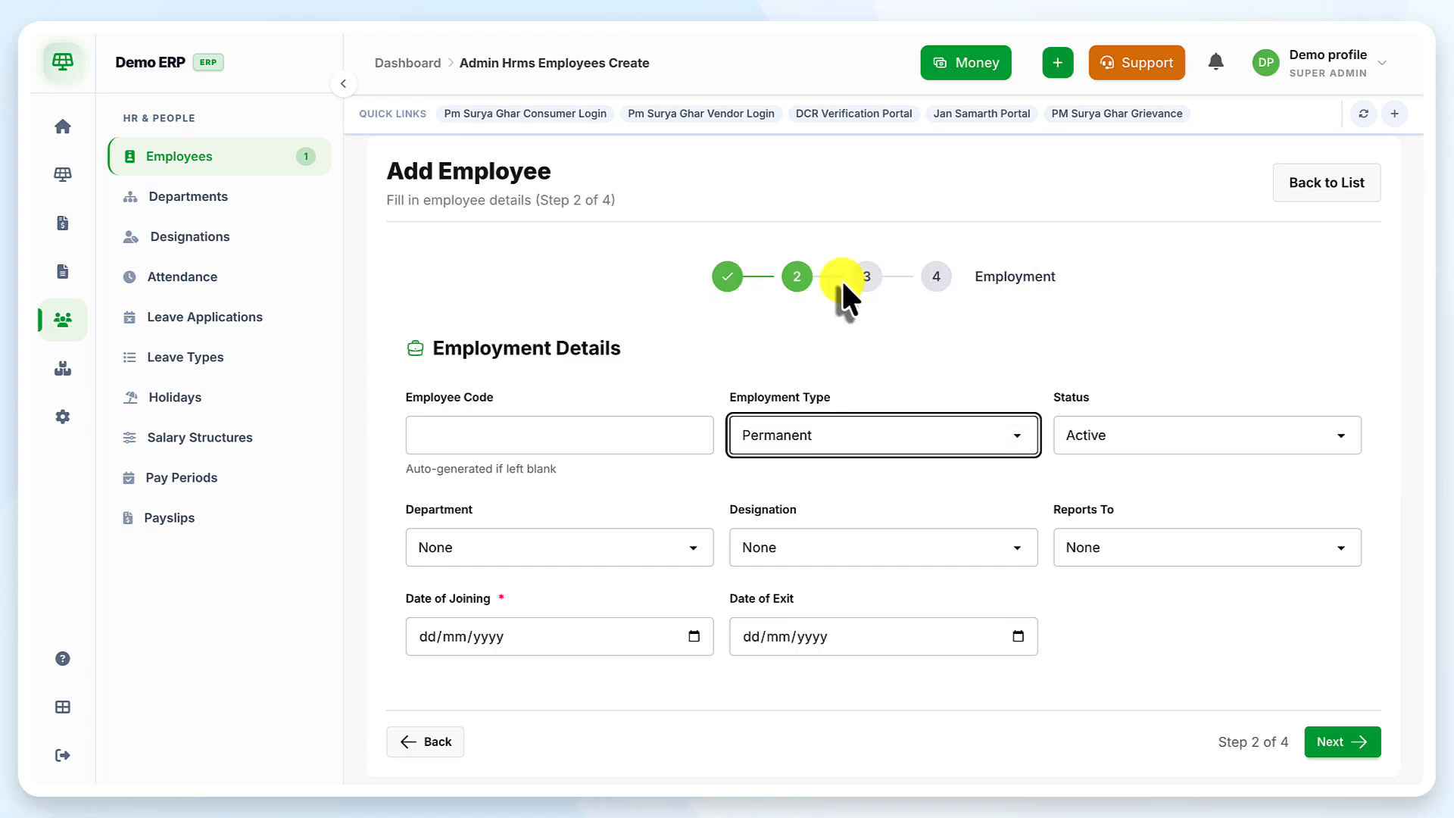
{"action": "left_click", "coordinate": [1117, 440]}
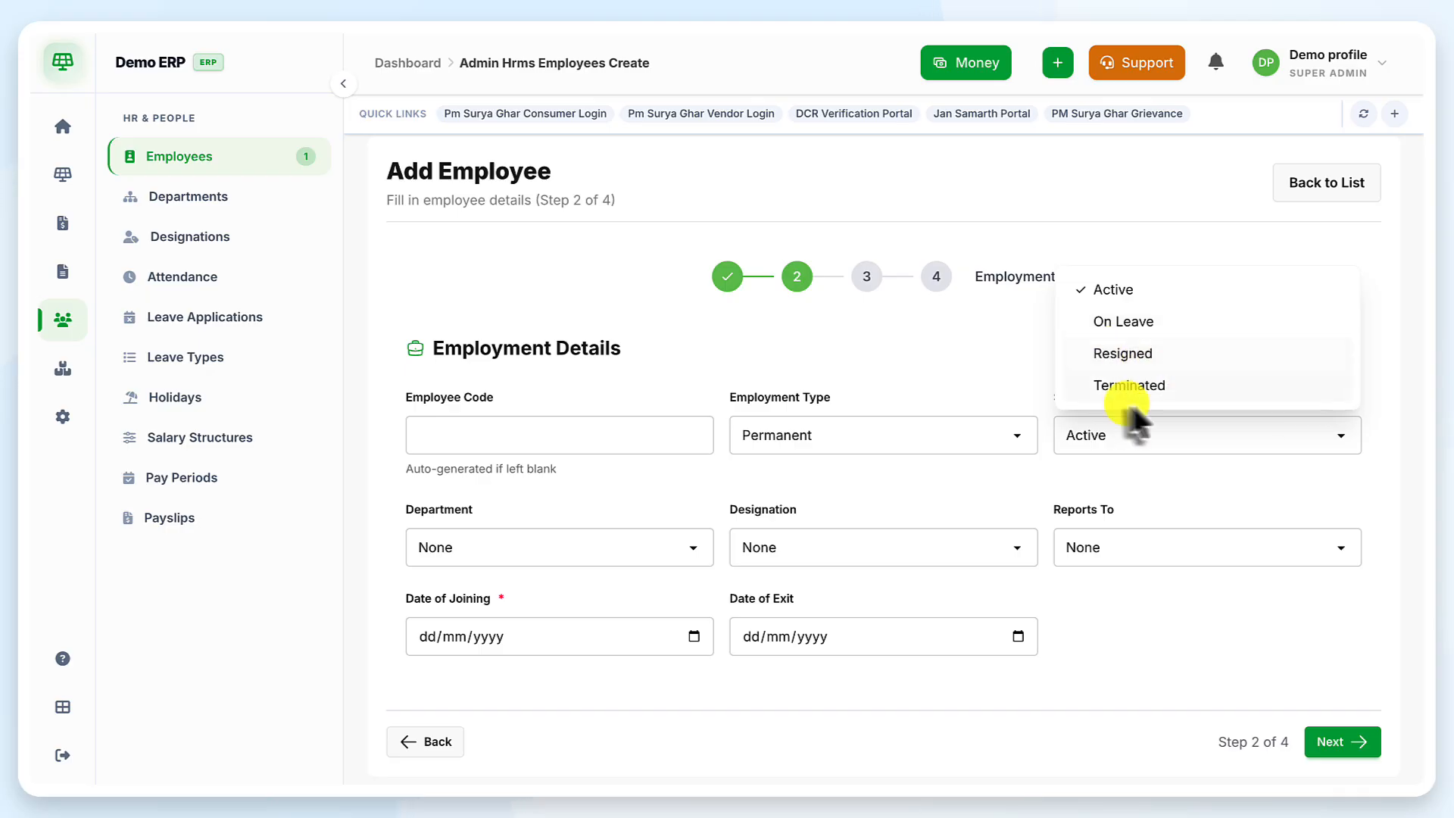
{"action": "left_click", "coordinate": [1126, 294]}
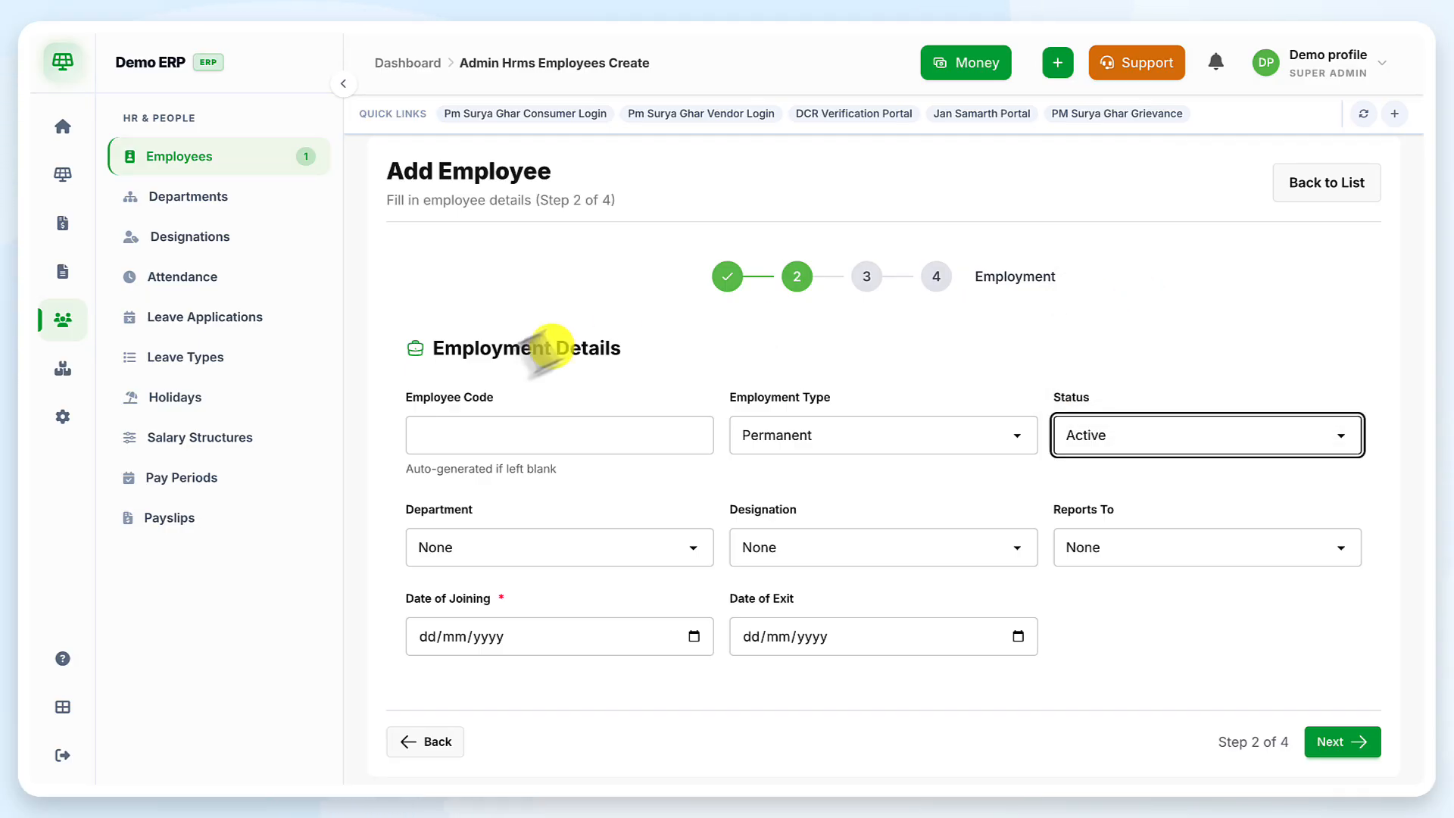
{"action": "left_click", "coordinate": [516, 545]}
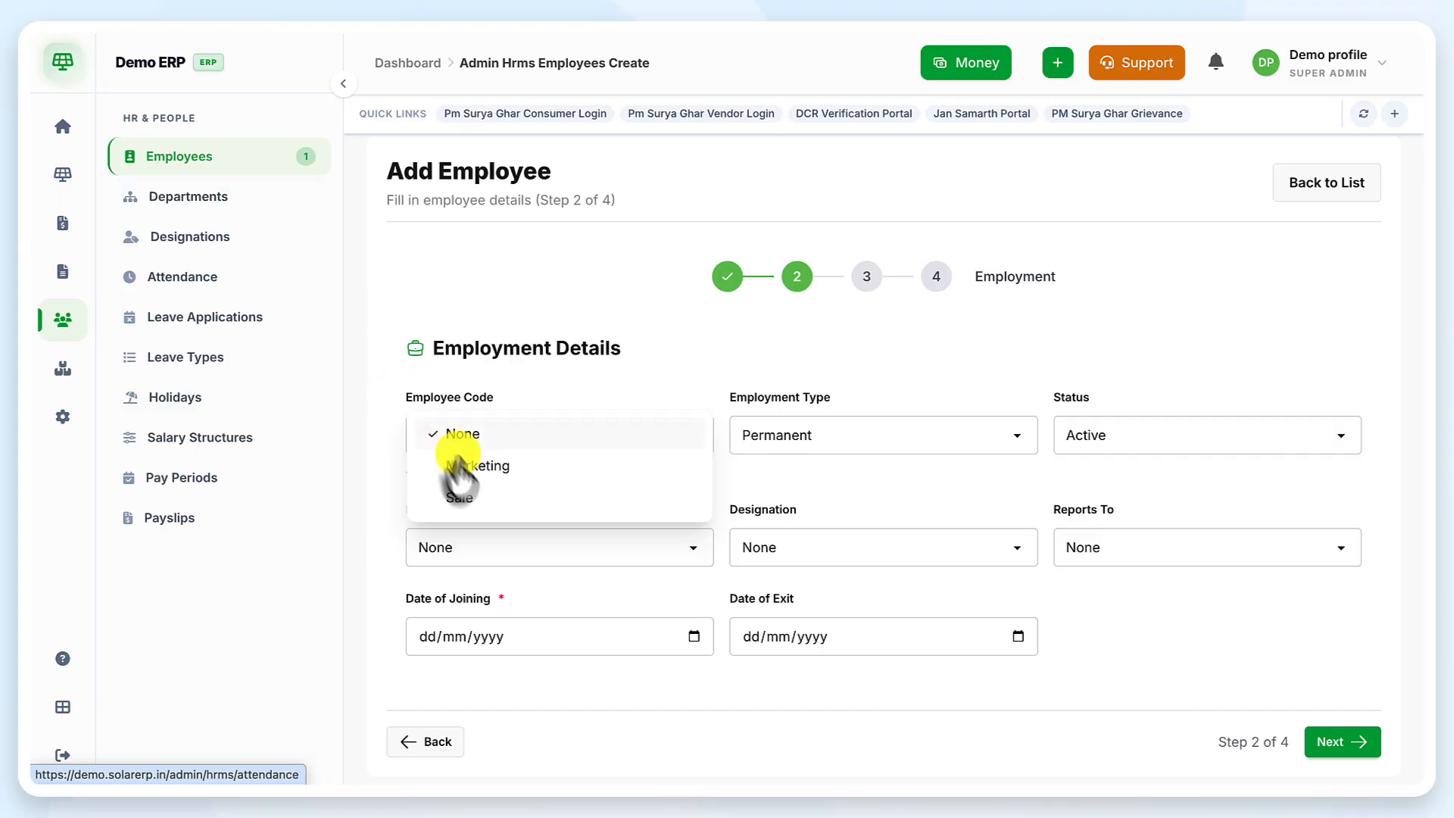
{"action": "left_click", "coordinate": [473, 498]}
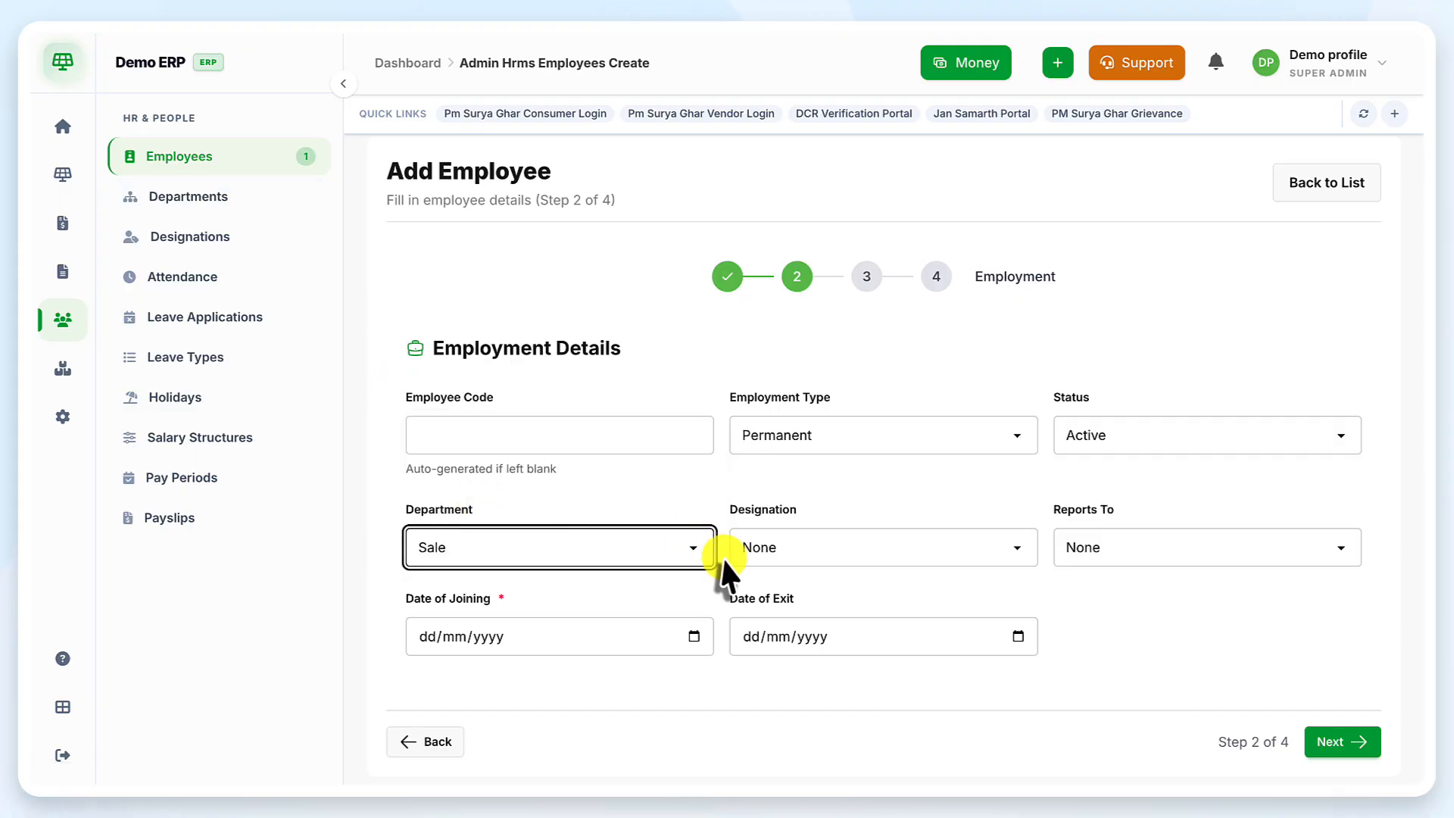
{"action": "left_click", "coordinate": [801, 548]}
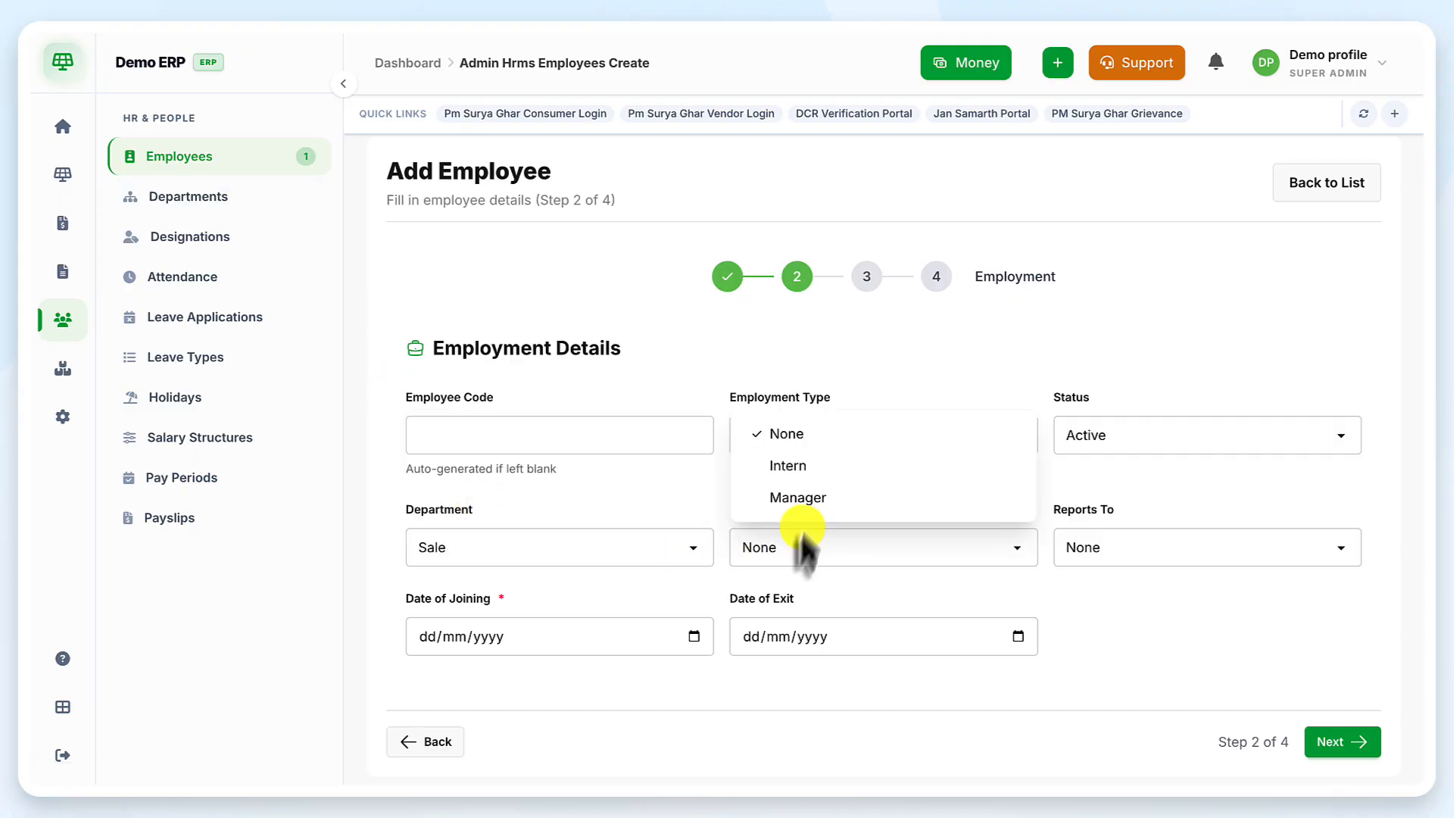
{"action": "left_click", "coordinate": [823, 498]}
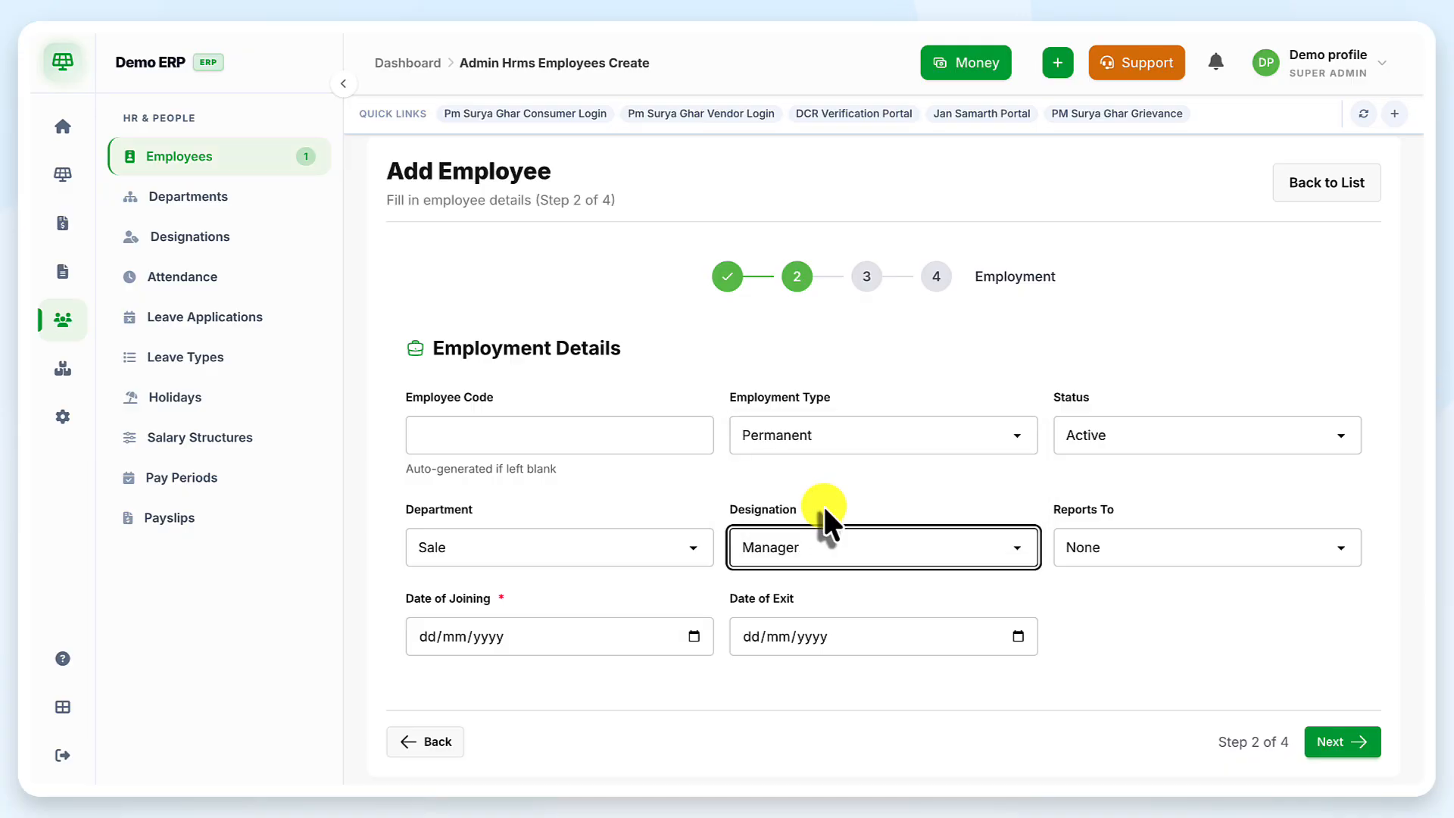
{"action": "left_click", "coordinate": [1169, 548]}
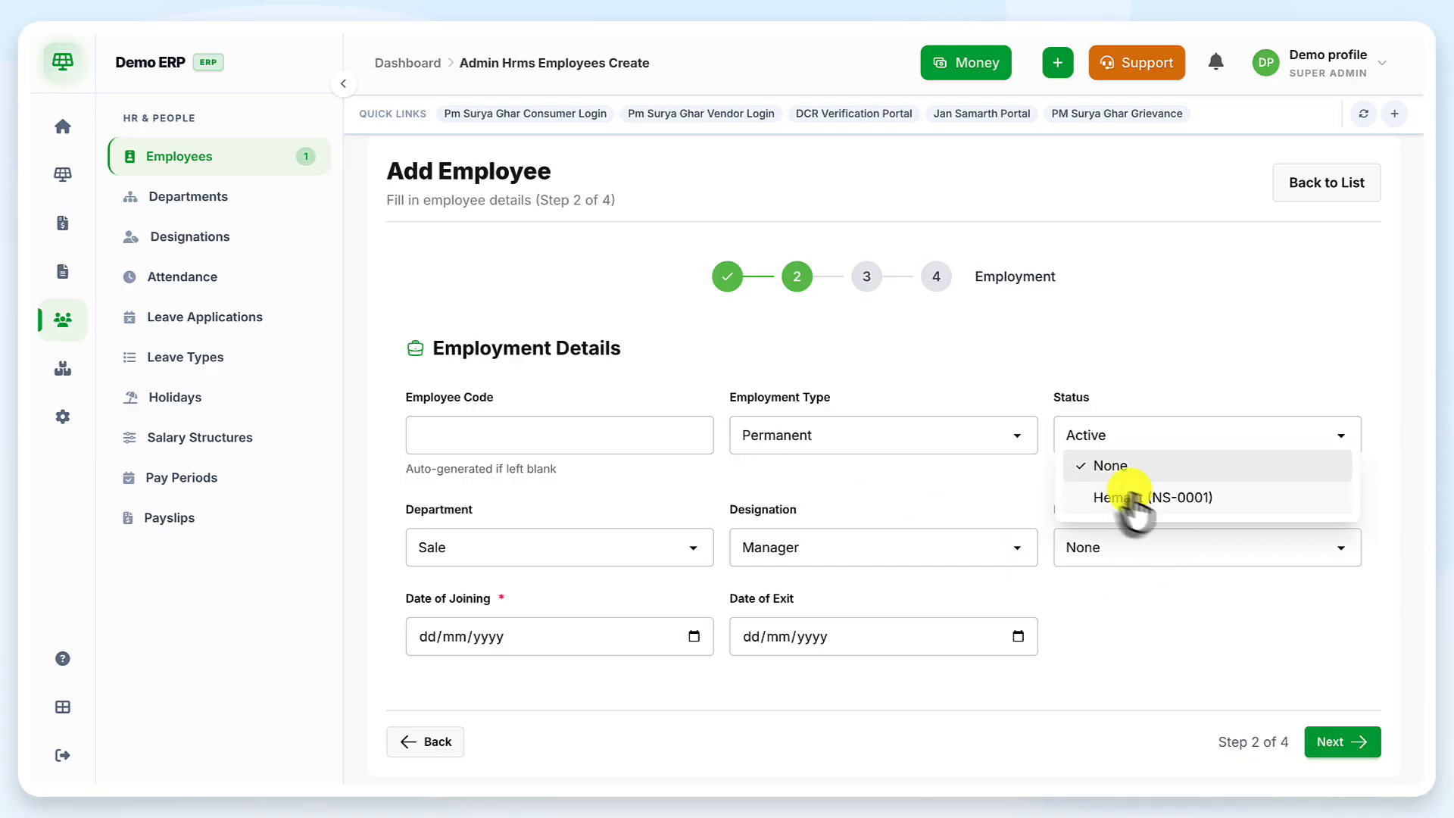
{"action": "left_click", "coordinate": [1139, 548]}
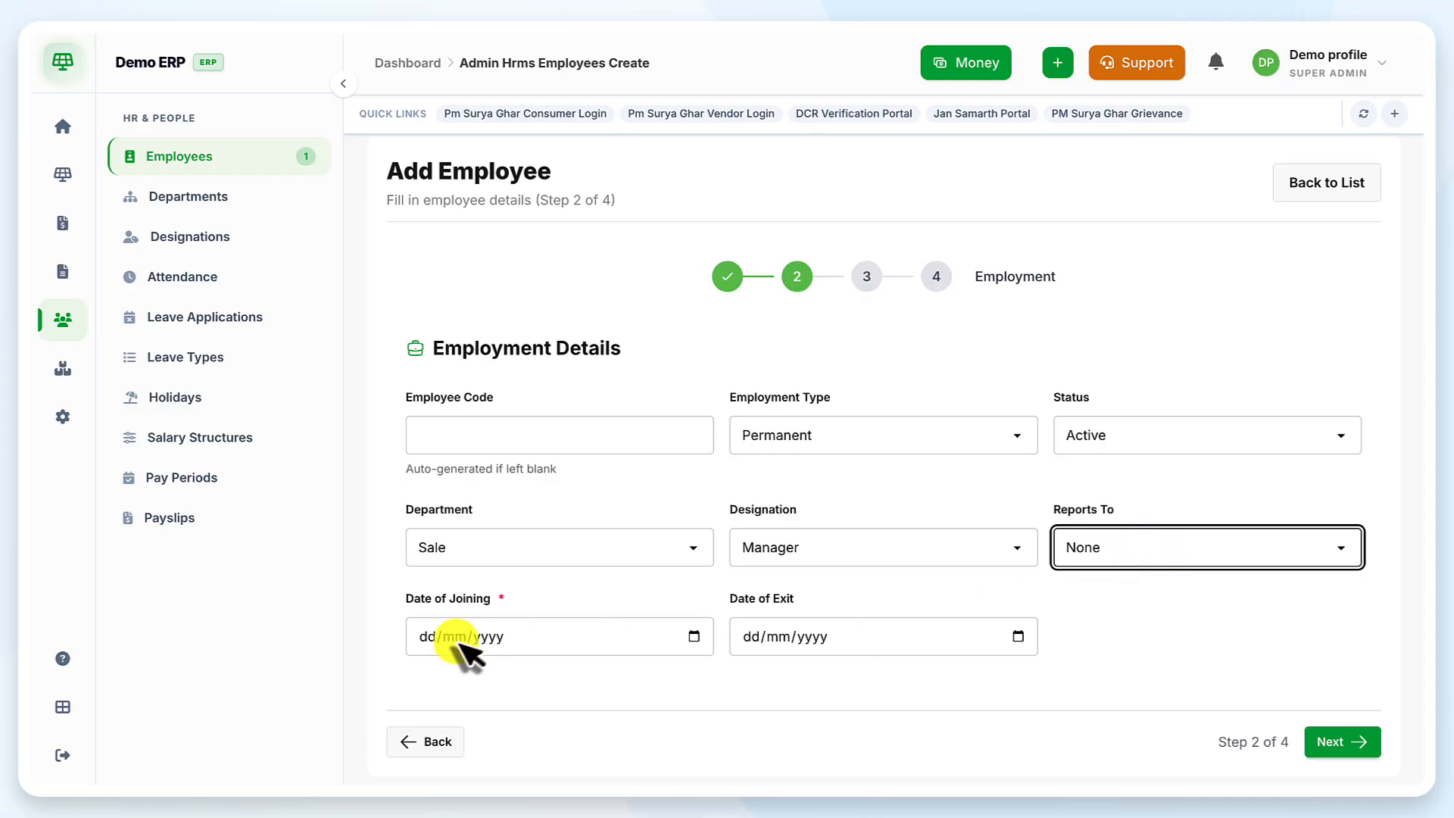
Set the Date of Joining to 23/01/2026 with the calendar picker
{"action": "scroll", "coordinate": [632, 598], "scroll_direction": "down", "scroll_amount": 1}
{"action": "left_click", "coordinate": [693, 614]}
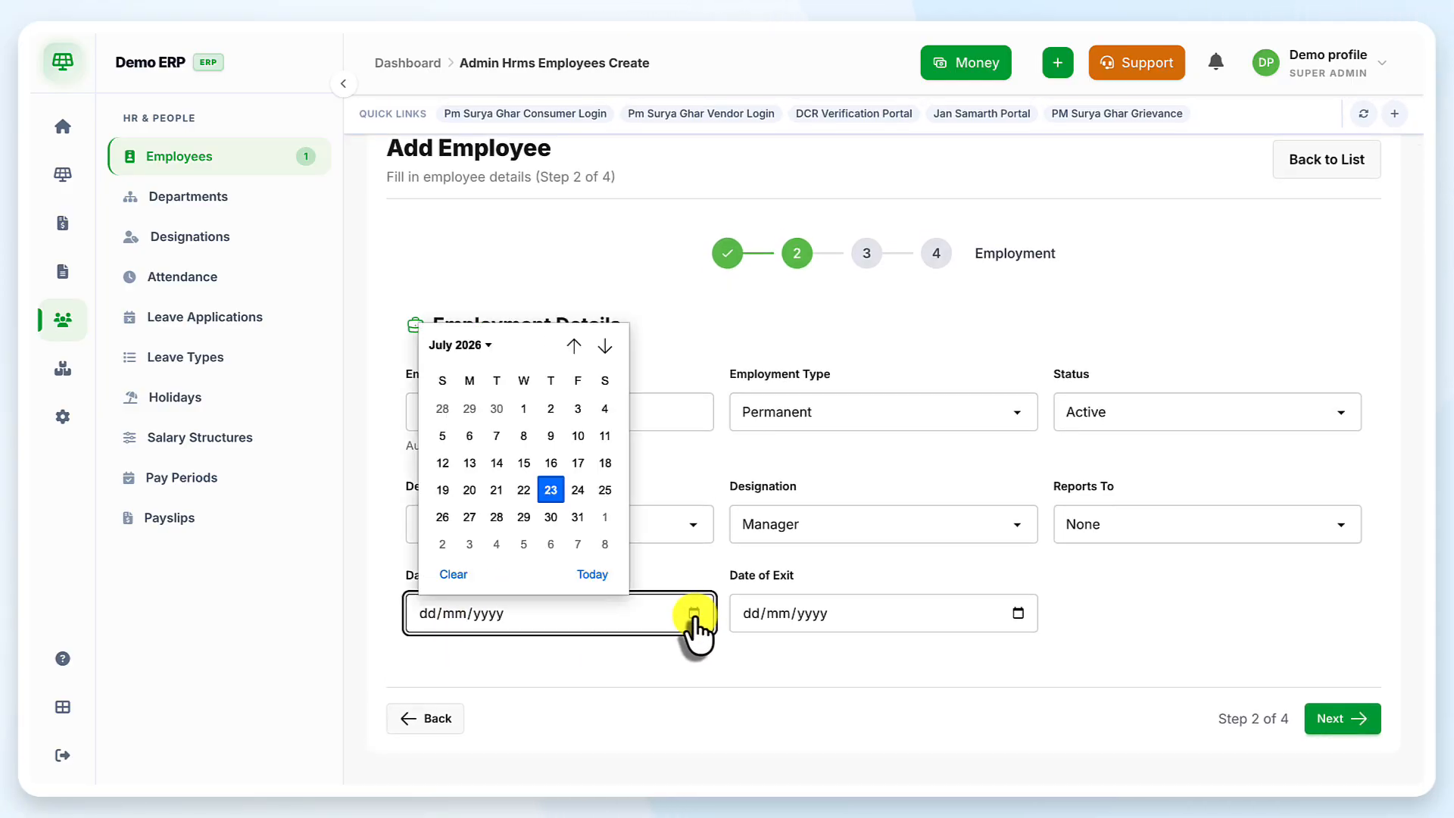
{"action": "left_click", "coordinate": [465, 342]}
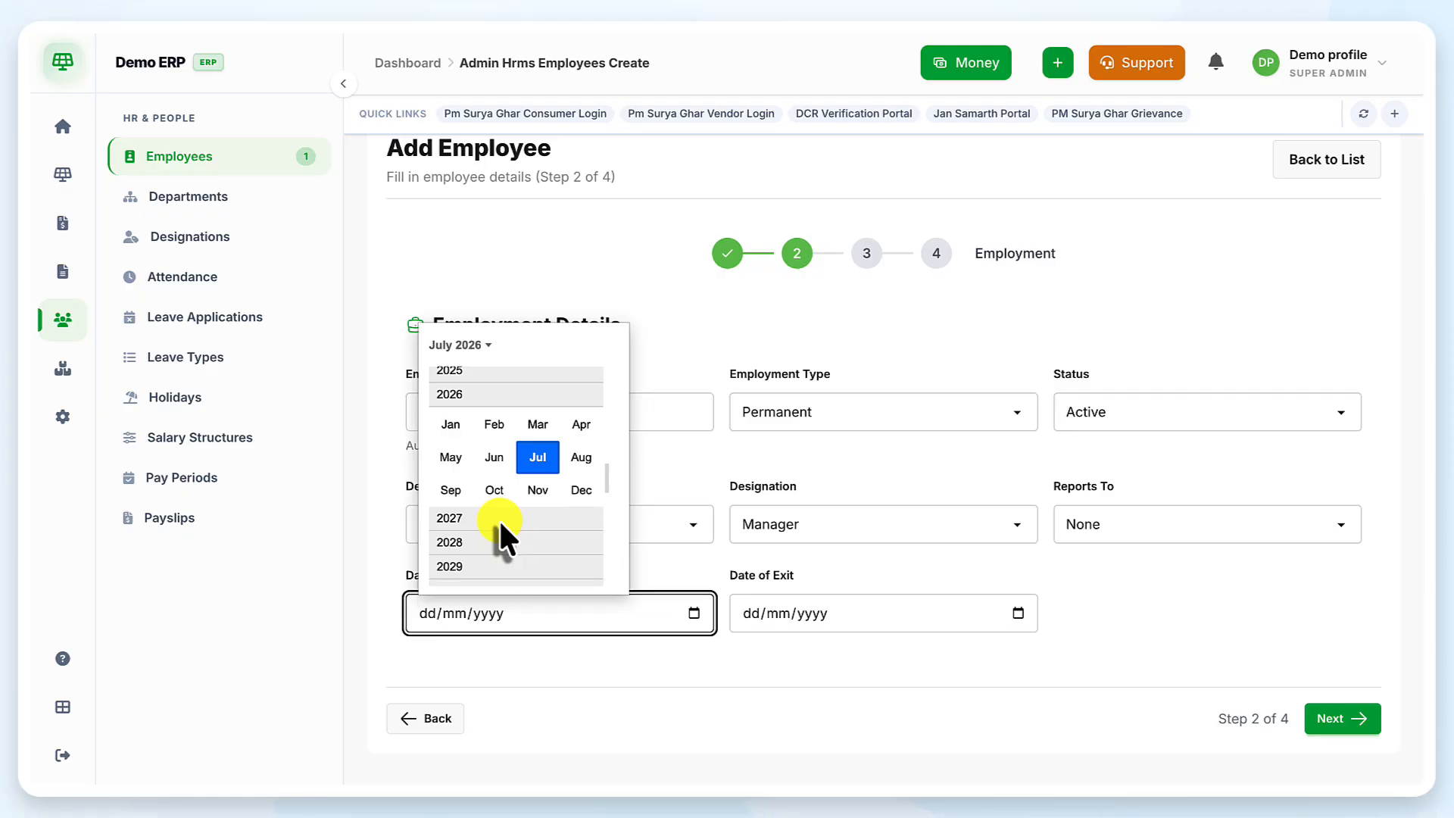
{"action": "left_click", "coordinate": [452, 424]}
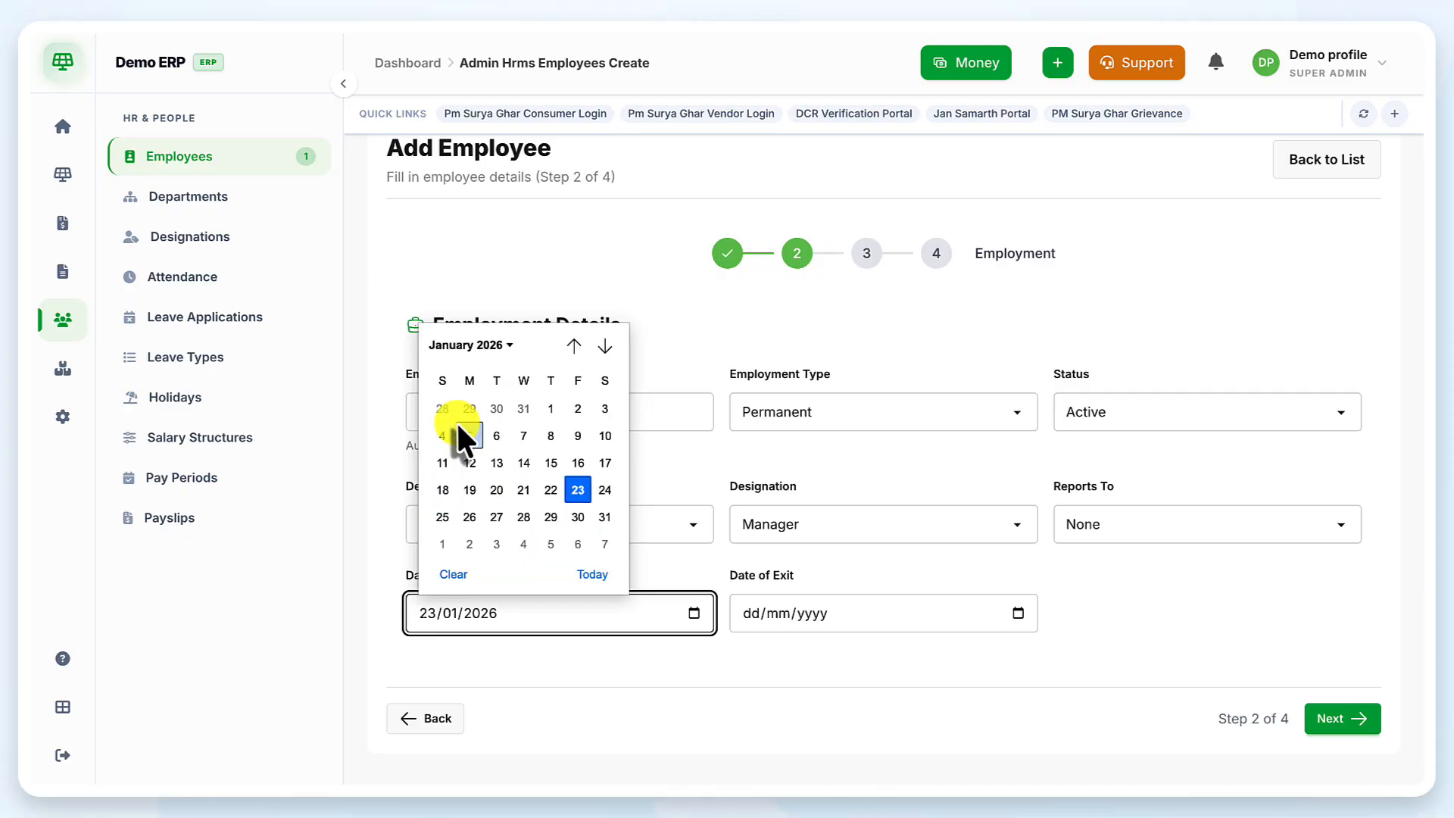
{"action": "left_click", "coordinate": [575, 491]}
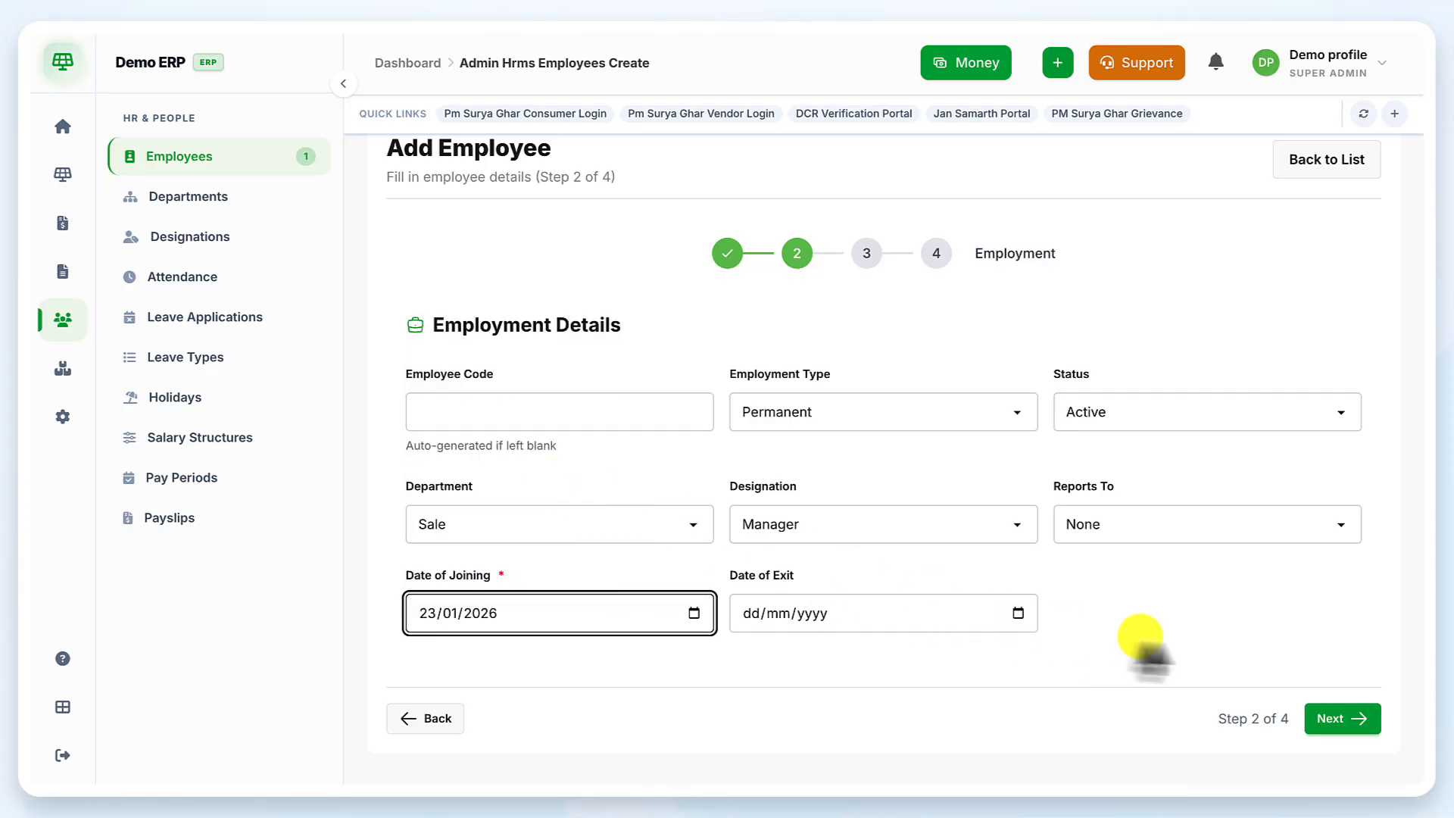
Advance to step 3, Contact & Bank, and look over its empty address and bank fields
{"action": "left_click", "coordinate": [1323, 723]}
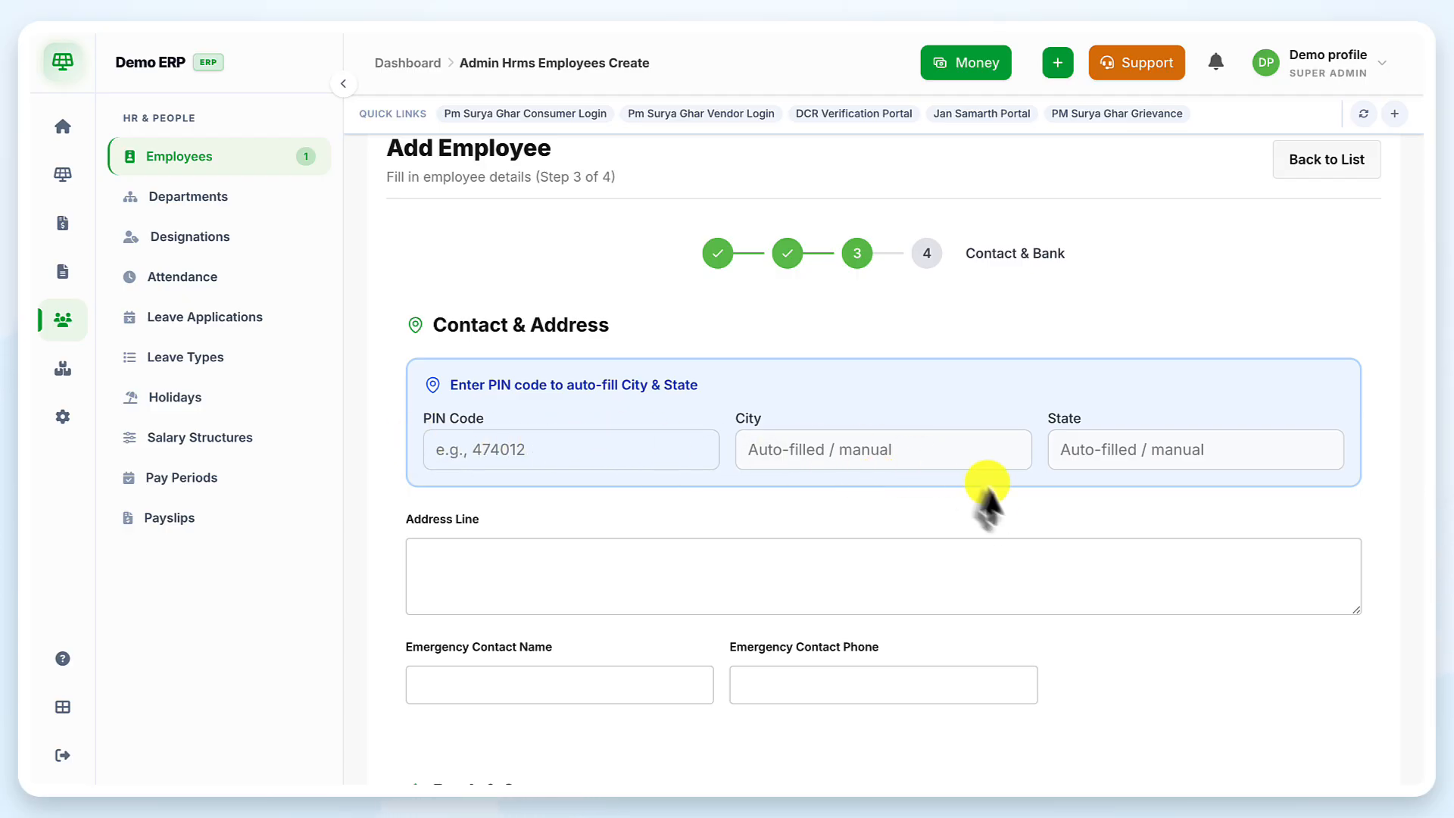
{"action": "scroll", "coordinate": [823, 559], "scroll_direction": "down", "scroll_amount": 3}
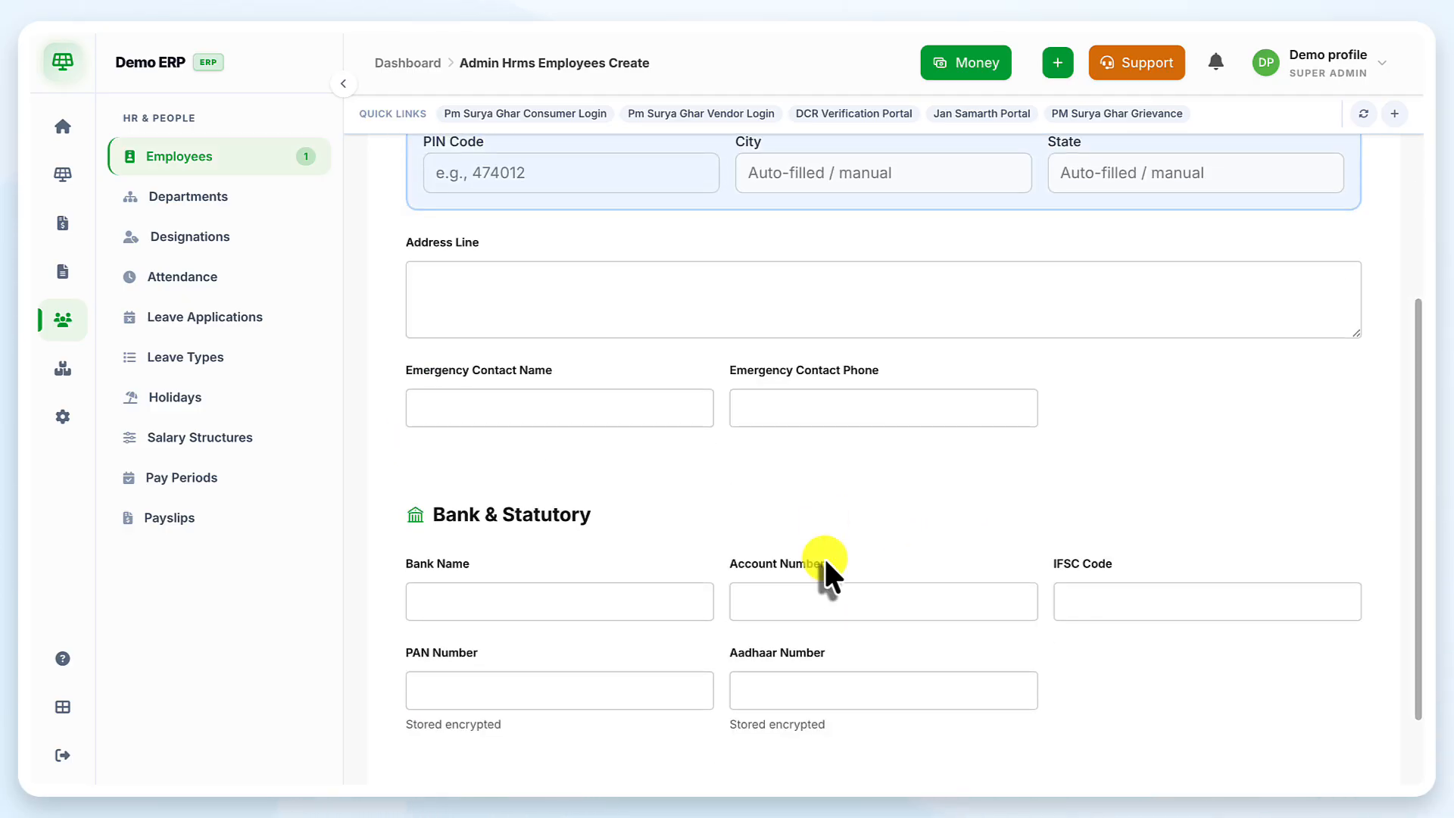
{"action": "scroll", "coordinate": [824, 557], "scroll_direction": "down", "scroll_amount": 1}
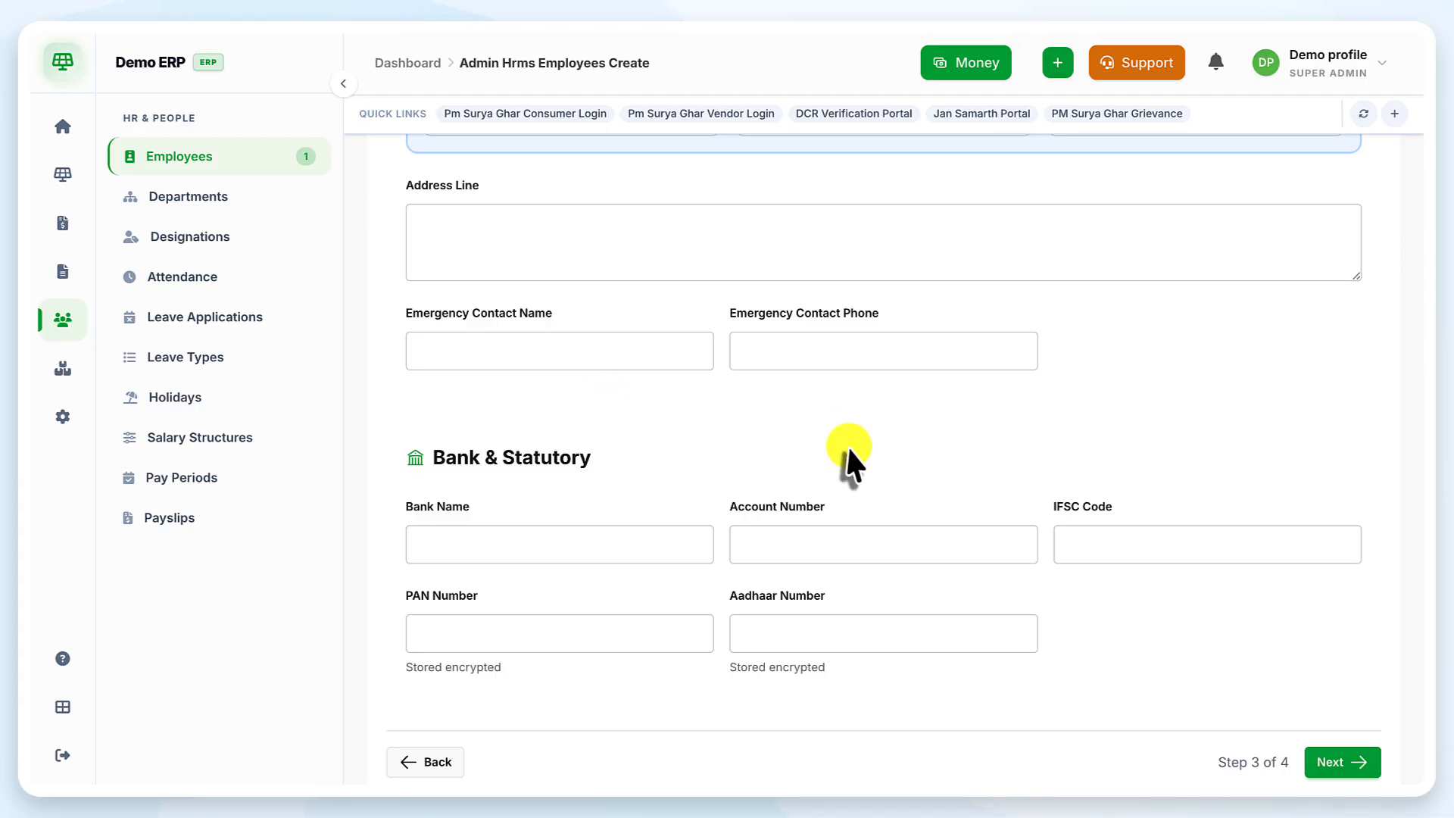
{"action": "scroll", "coordinate": [847, 458], "scroll_direction": "down", "scroll_amount": 1}
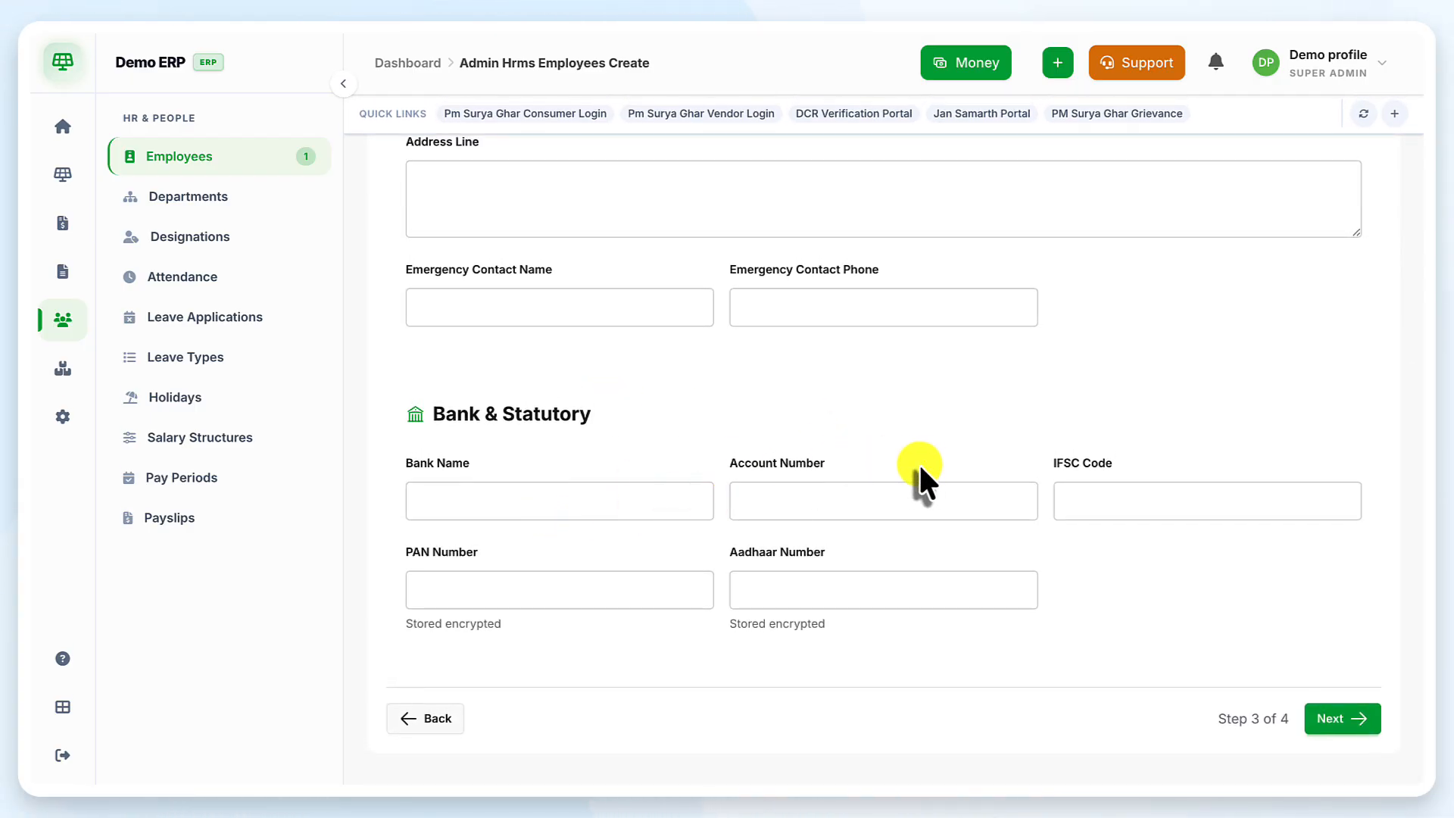
{"action": "scroll", "coordinate": [919, 464], "scroll_direction": "up", "scroll_amount": 4}
{"action": "scroll", "coordinate": [920, 470], "scroll_direction": "down", "scroll_amount": 3}
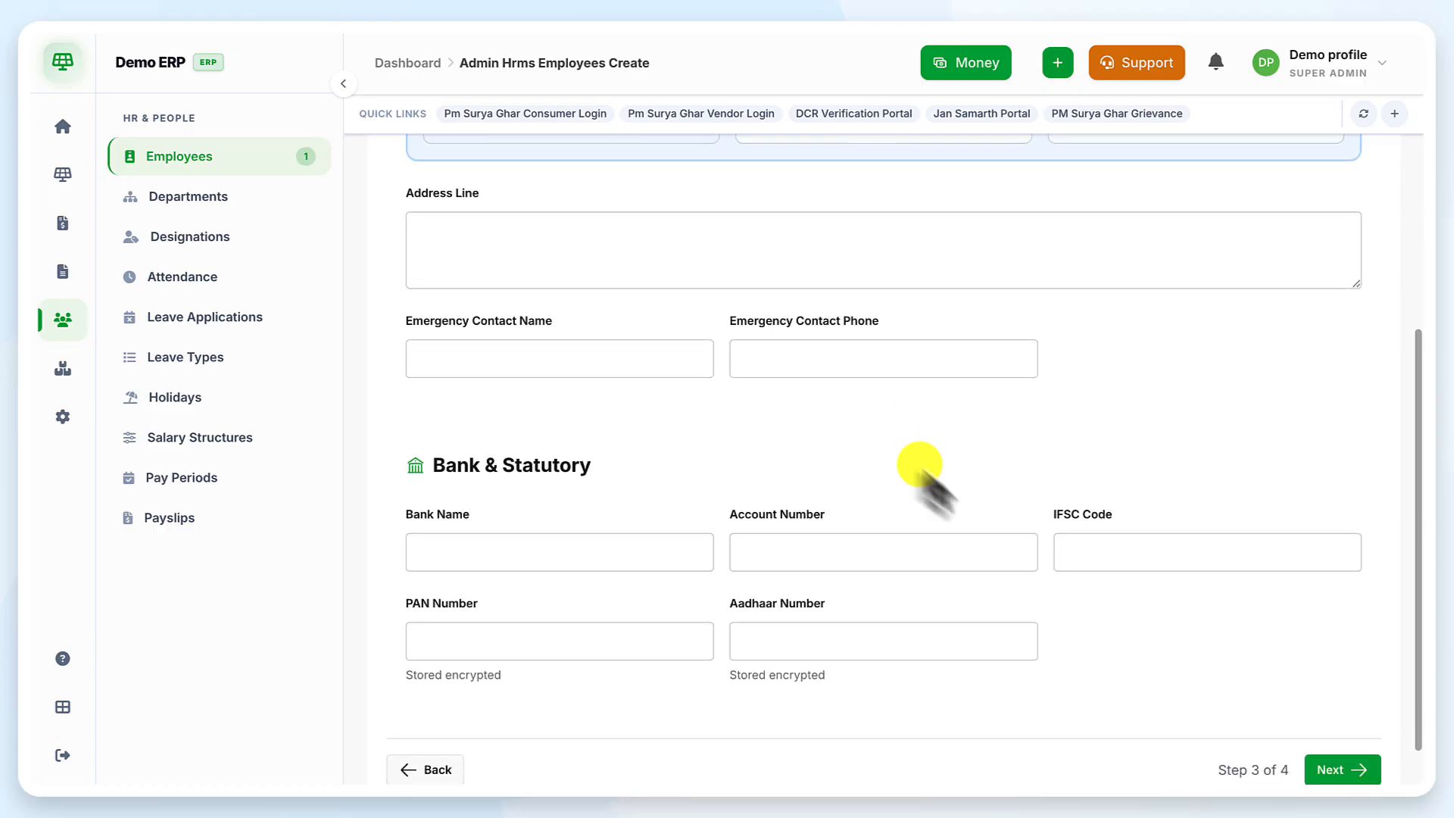
On the Login Account step, create a new user account with the Employee role and an initial password
{"action": "left_click", "coordinate": [1360, 769]}
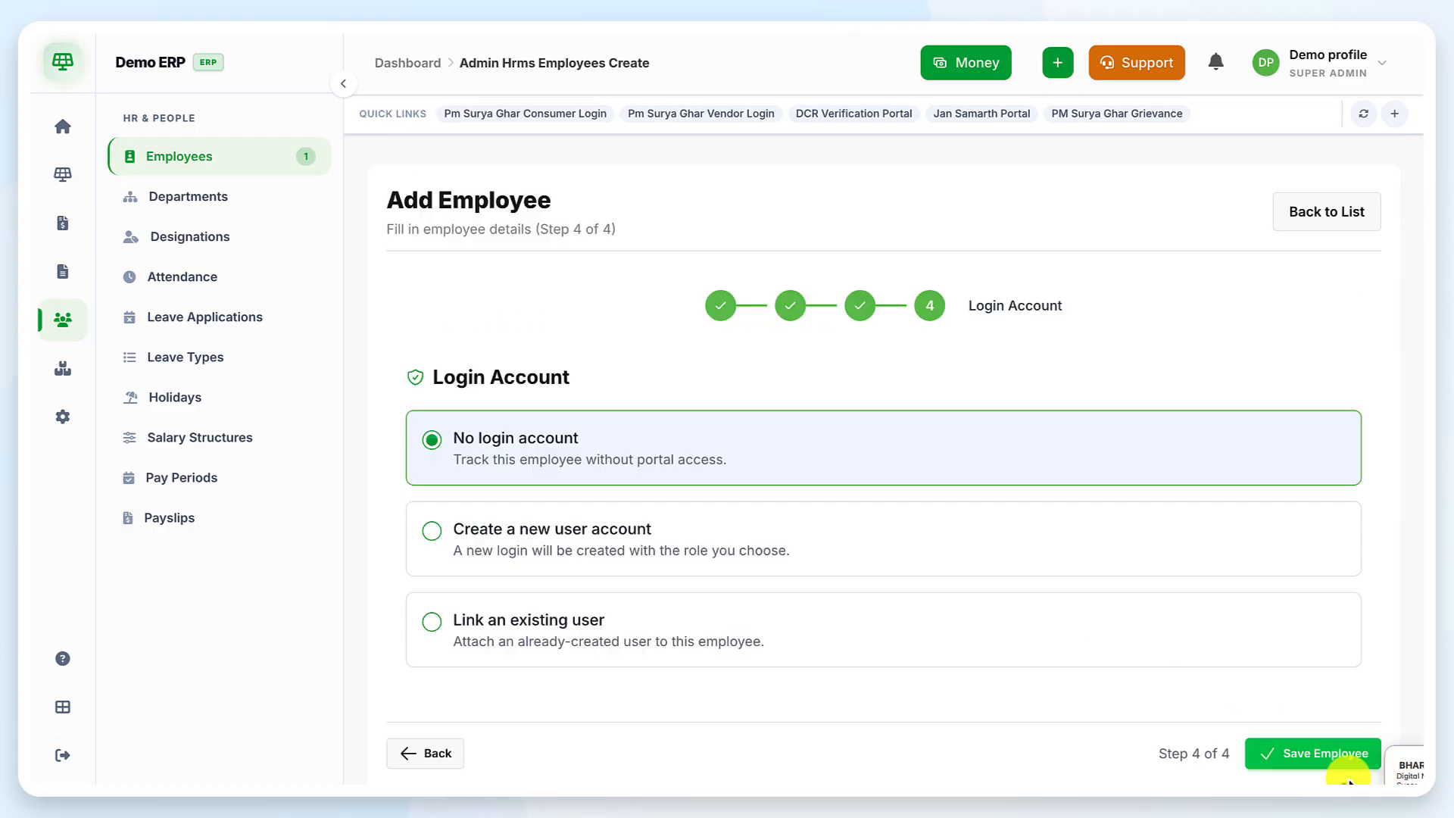
{"action": "scroll", "coordinate": [822, 549], "scroll_direction": "down", "scroll_amount": 1}
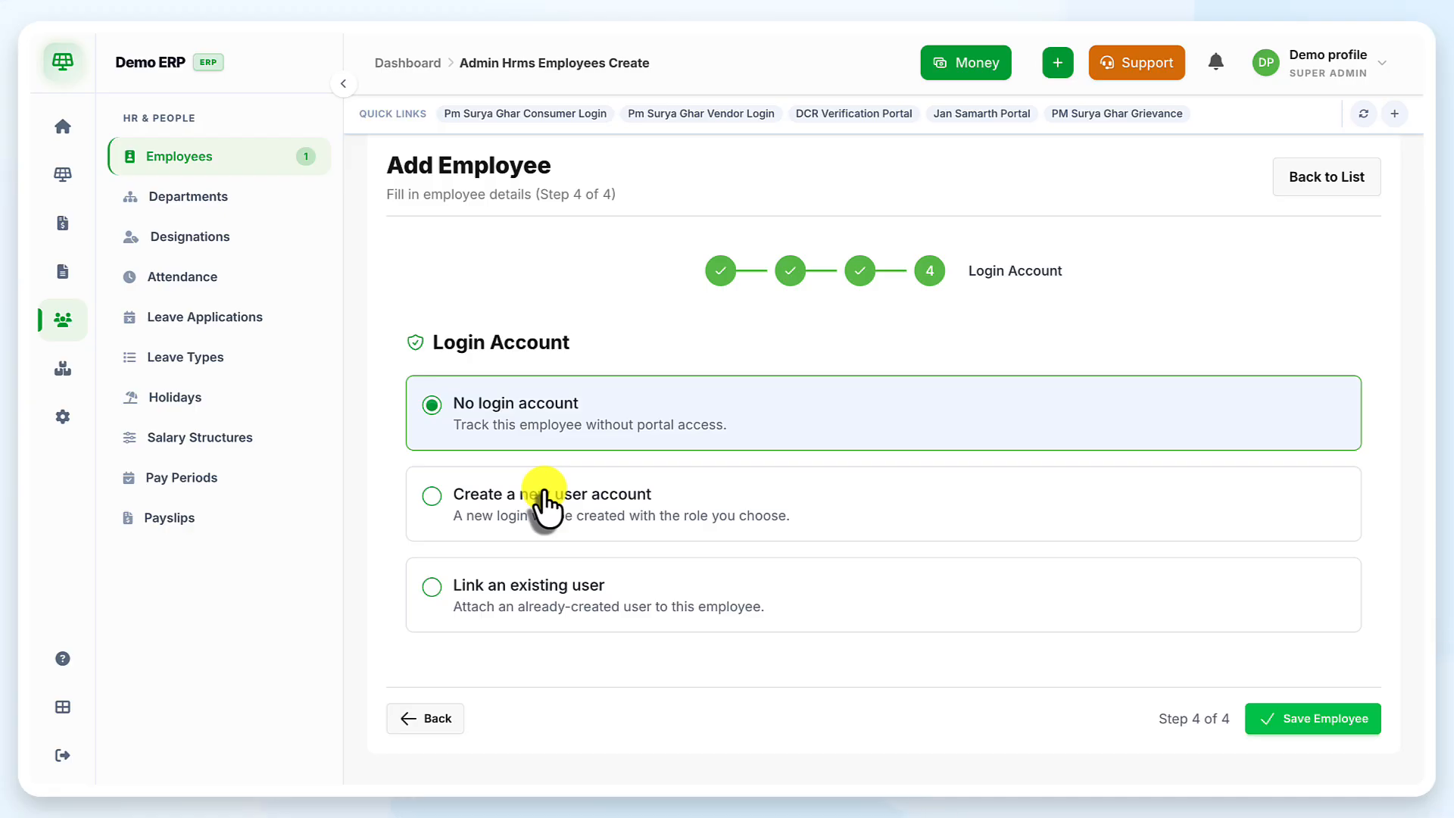
{"action": "left_click", "coordinate": [433, 497]}
{"action": "scroll", "coordinate": [750, 579], "scroll_direction": "down", "scroll_amount": 2}
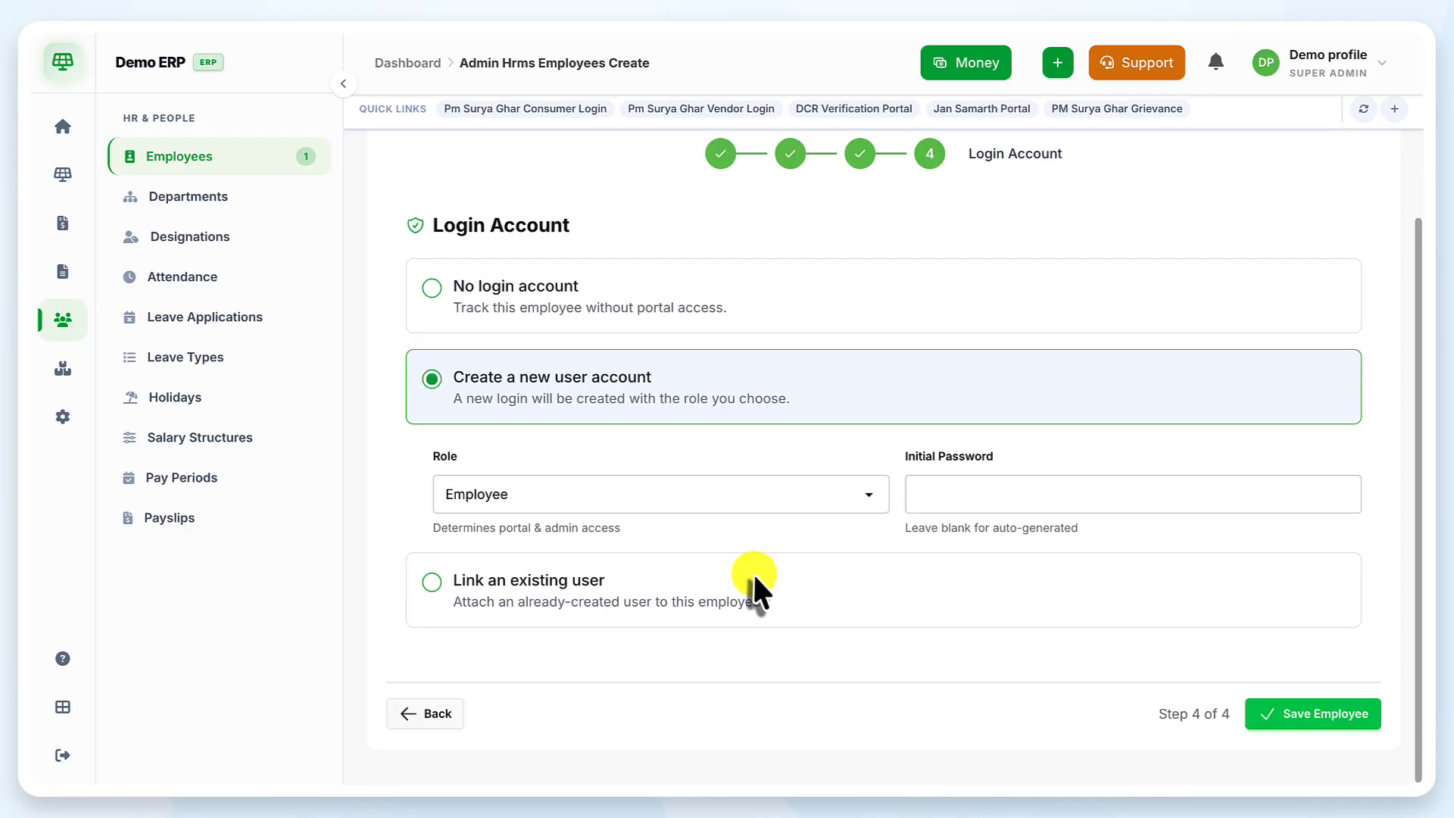
{"action": "left_click", "coordinate": [526, 497]}
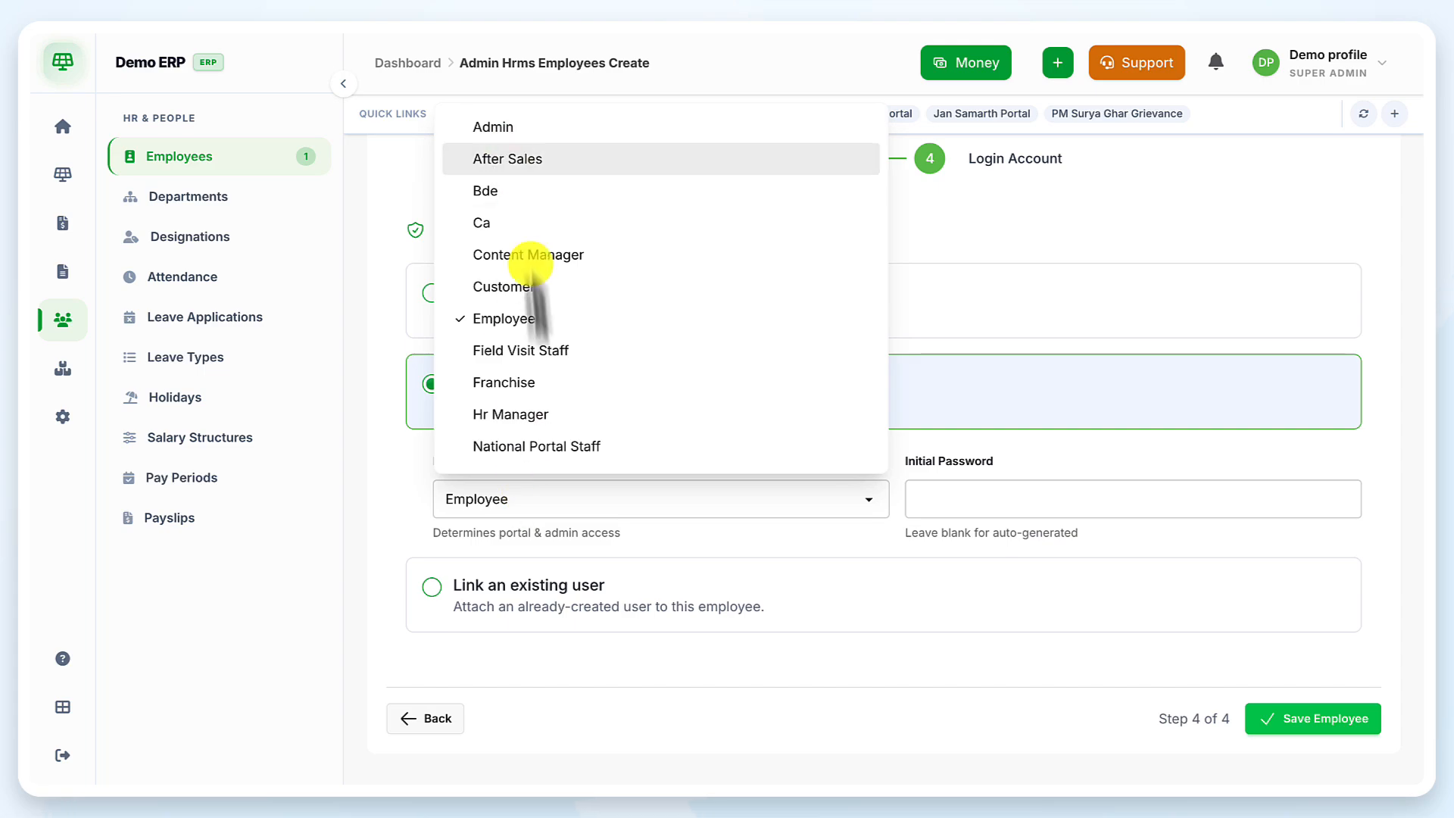
{"action": "left_click", "coordinate": [538, 321]}
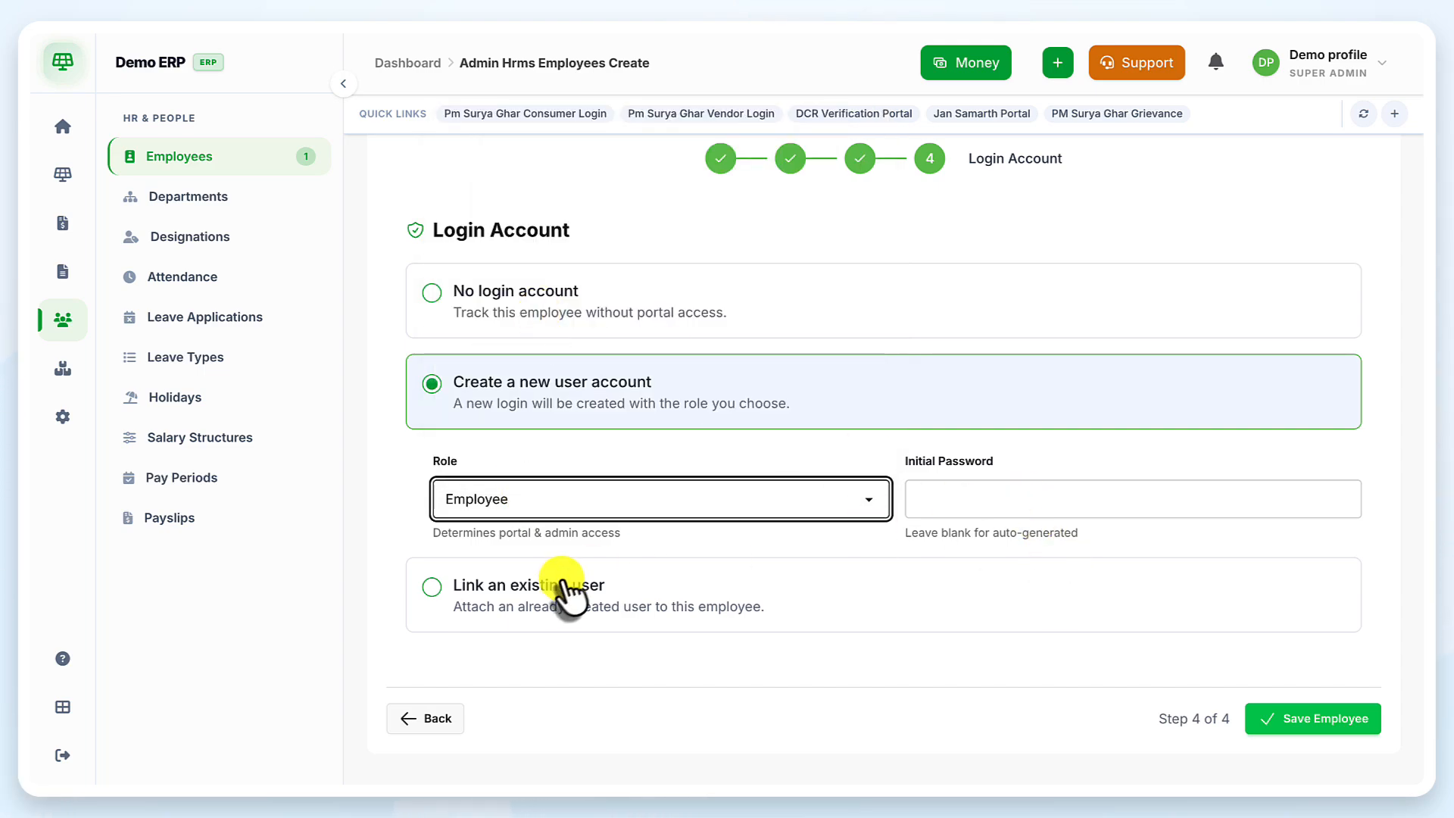
{"action": "left_click", "coordinate": [1005, 515]}
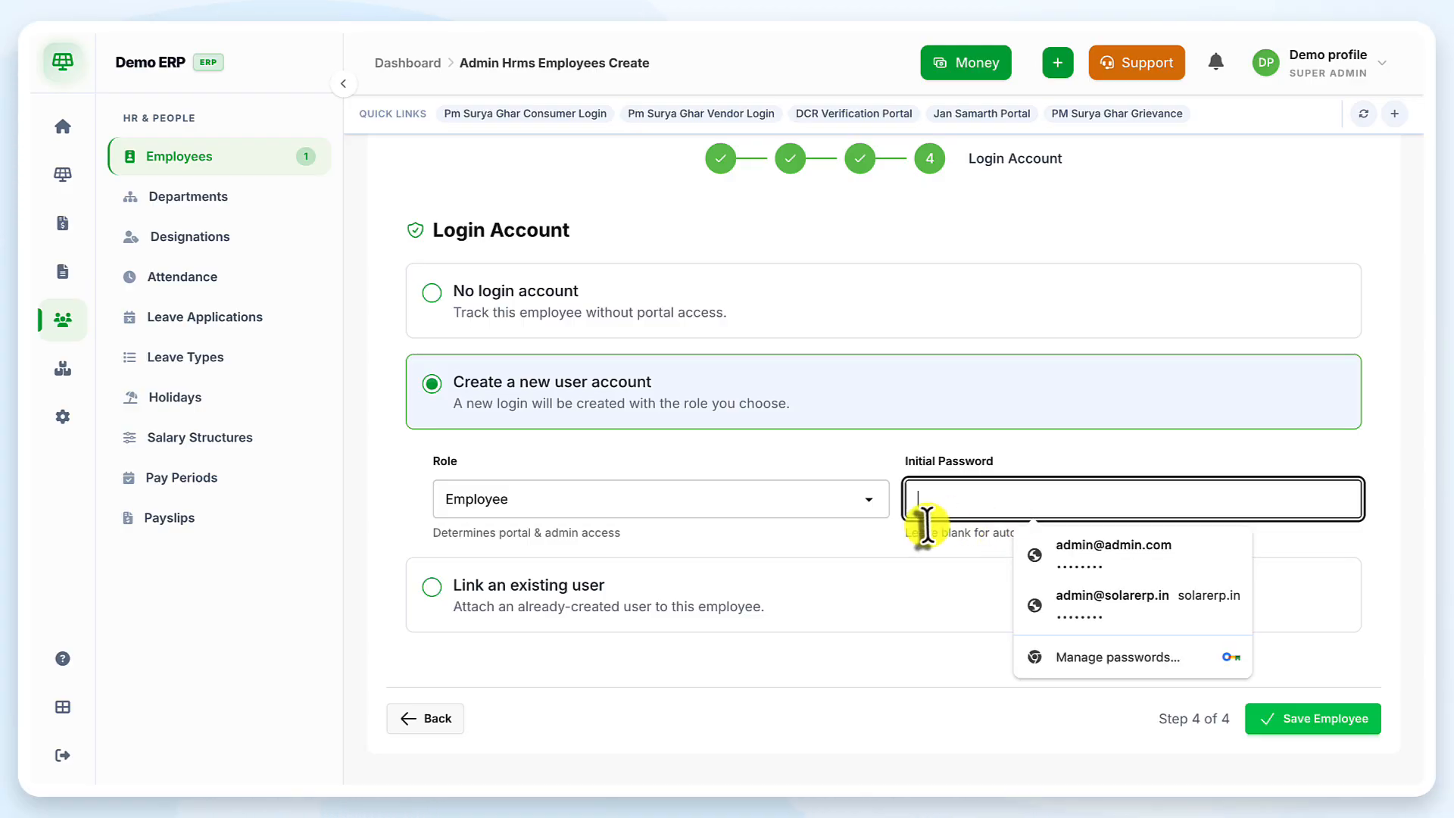
{"action": "type", "text": "12"}
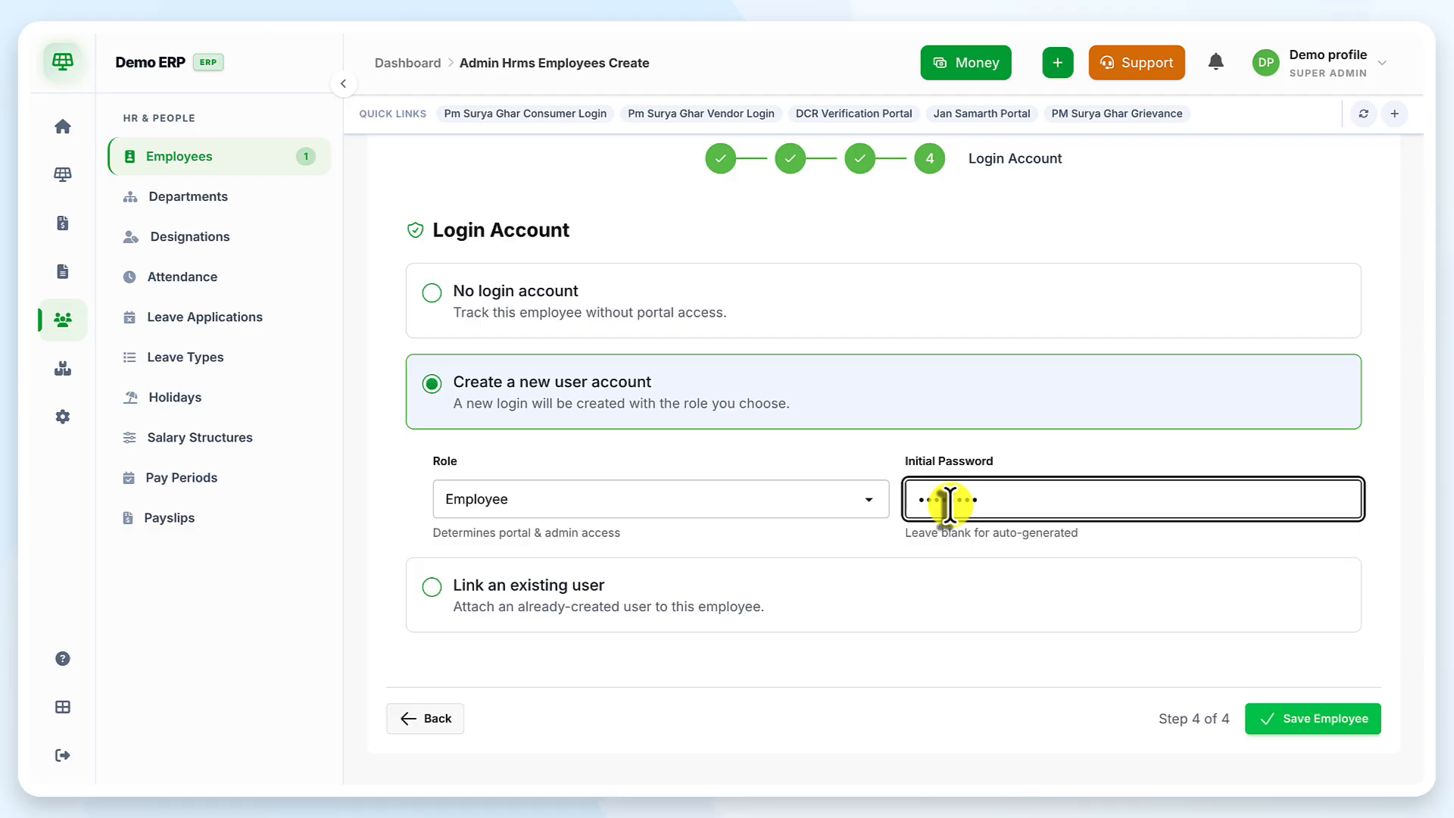
Try saving the employee with the new-user login setup, which does not go through
{"action": "left_click", "coordinate": [1347, 723]}
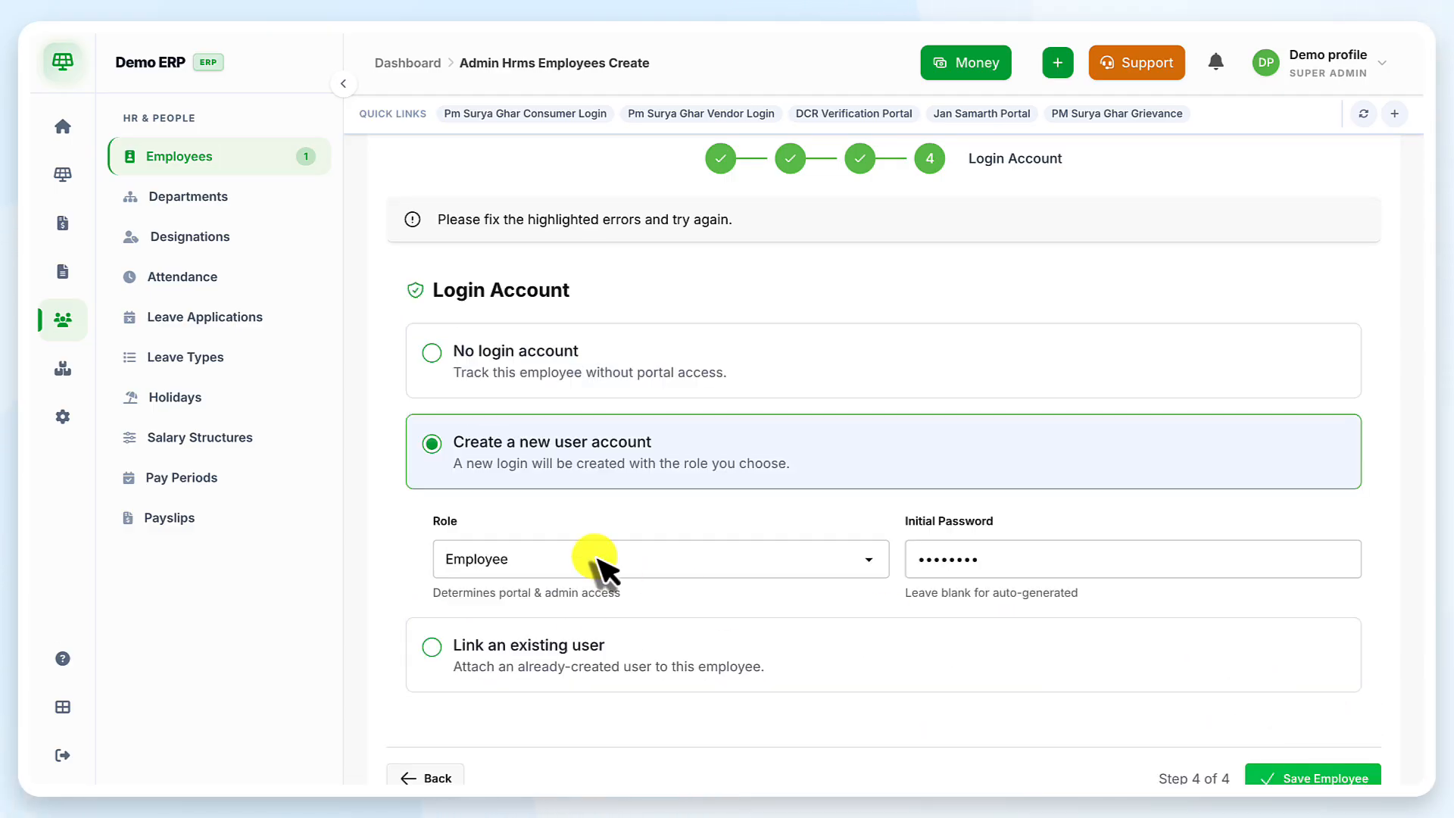
{"action": "scroll", "coordinate": [594, 557], "scroll_direction": "down", "scroll_amount": 1}
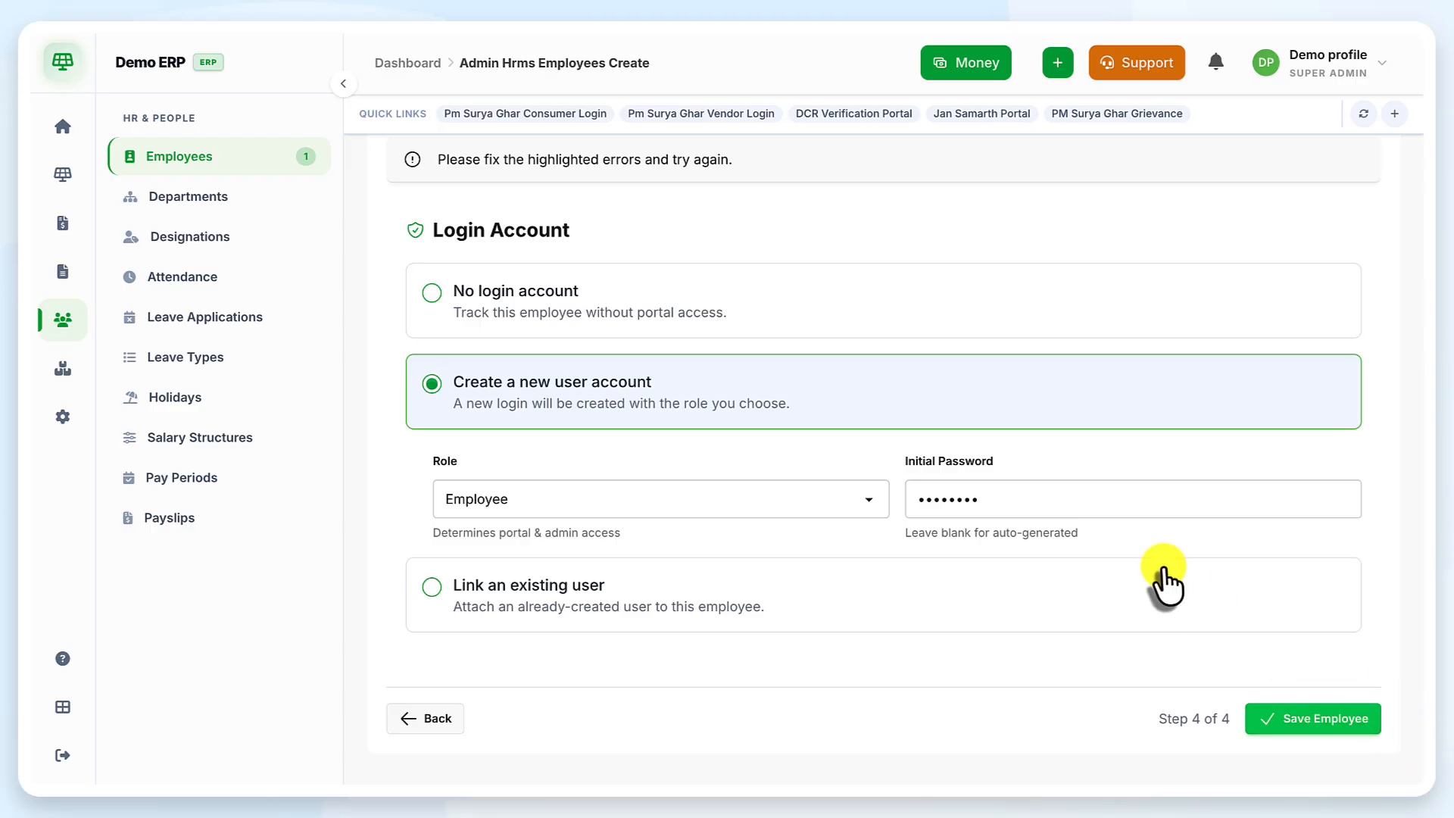
{"action": "scroll", "coordinate": [1161, 578], "scroll_direction": "up", "scroll_amount": 3}
{"action": "scroll", "coordinate": [1163, 579], "scroll_direction": "down", "scroll_amount": 3}
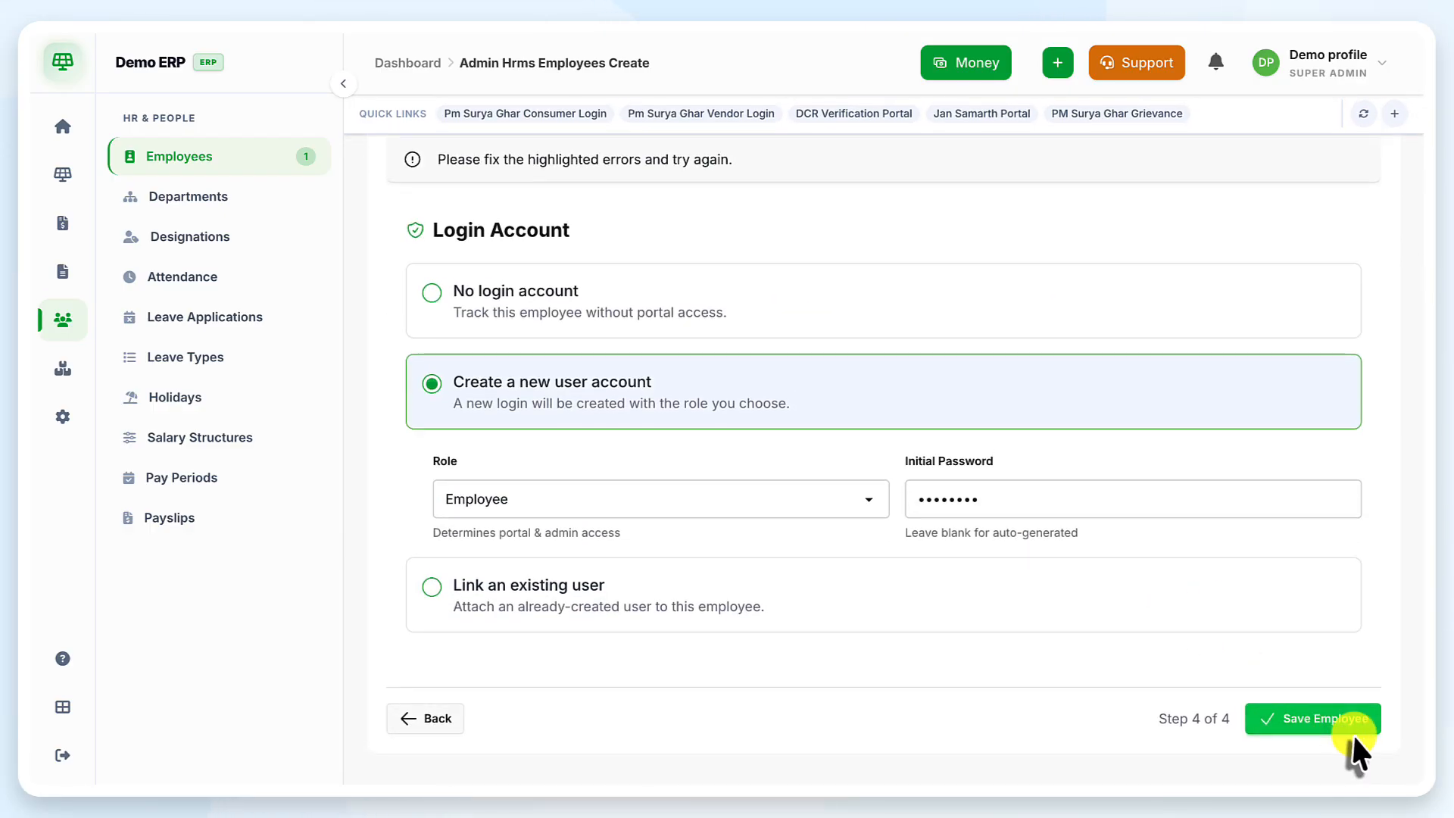
{"action": "left_click", "coordinate": [1343, 716]}
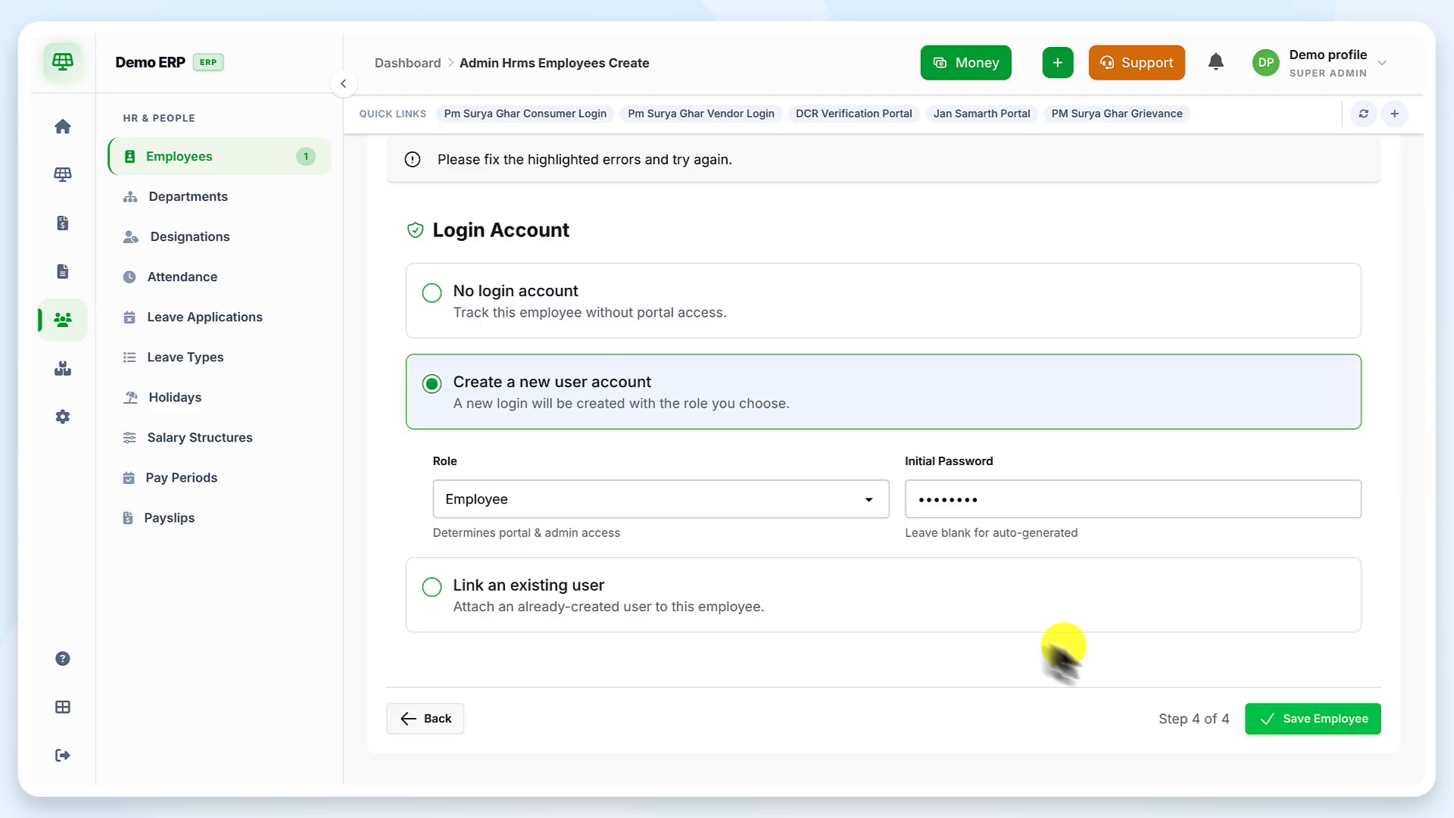
Link an existing customer user with the Employee role instead, and save the employee
{"action": "left_click", "coordinate": [430, 588]}
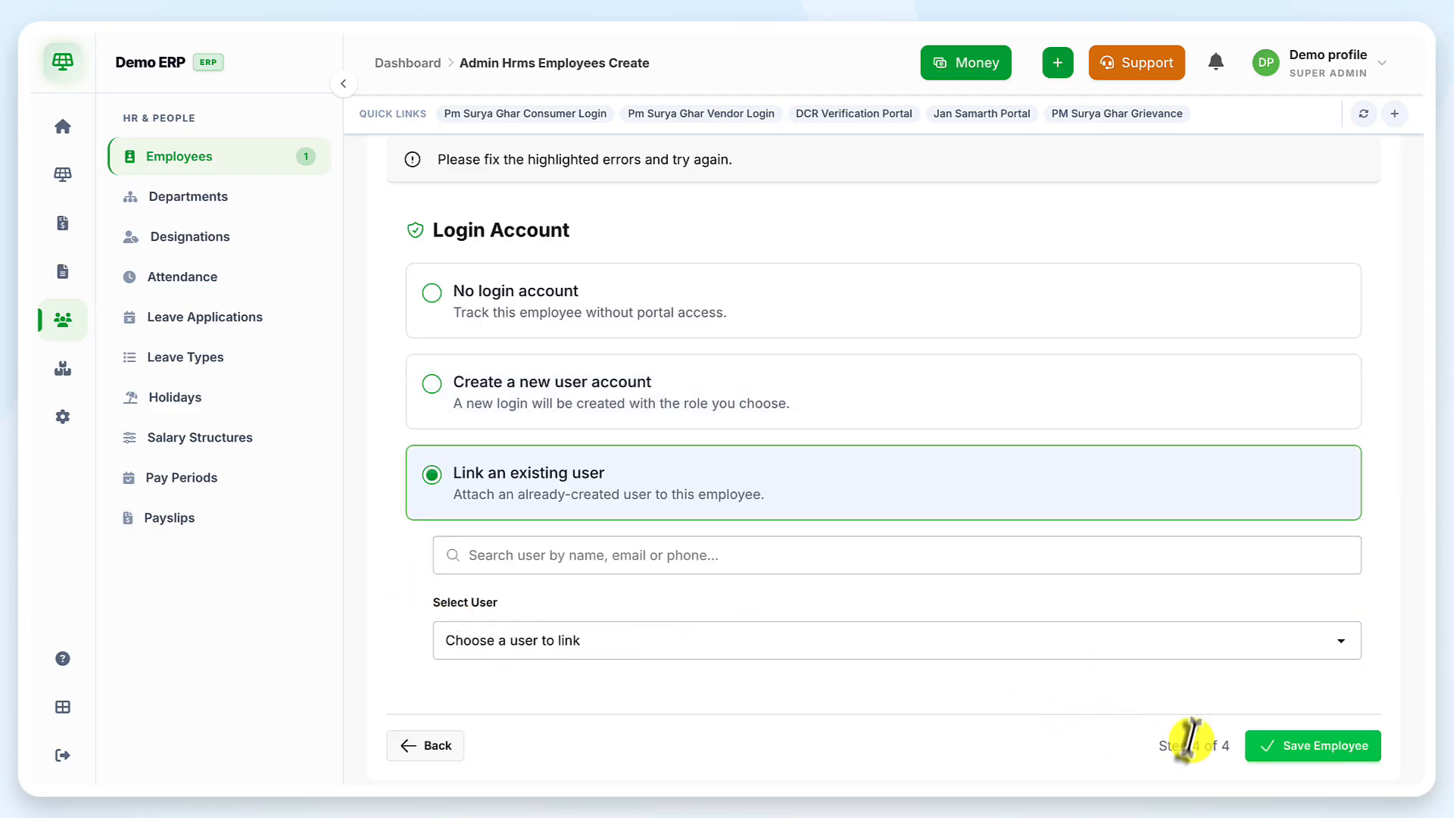
{"action": "scroll", "coordinate": [1190, 738], "scroll_direction": "down", "scroll_amount": 1}
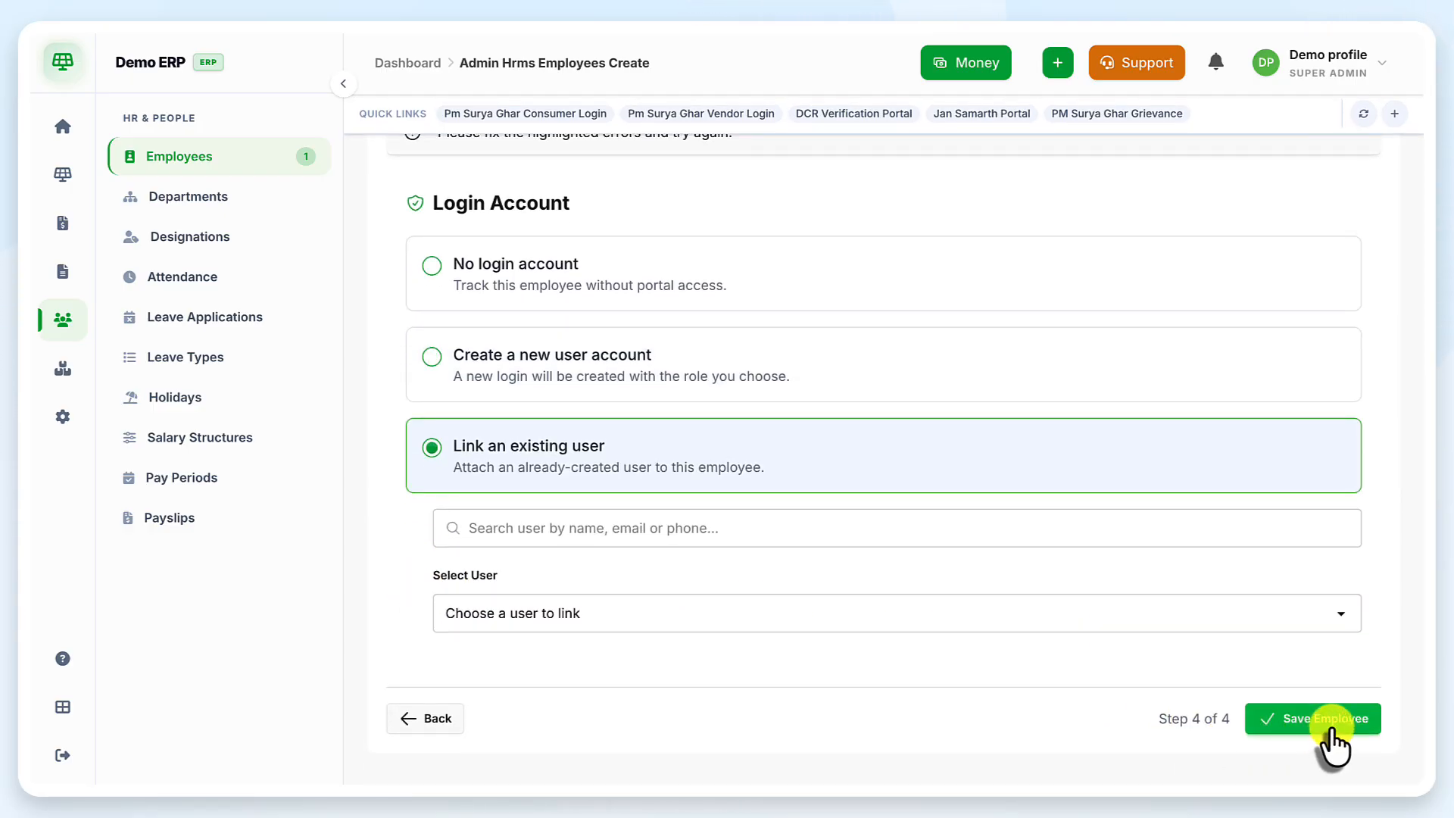
{"action": "left_click", "coordinate": [1333, 723]}
{"action": "left_click", "coordinate": [697, 615]}
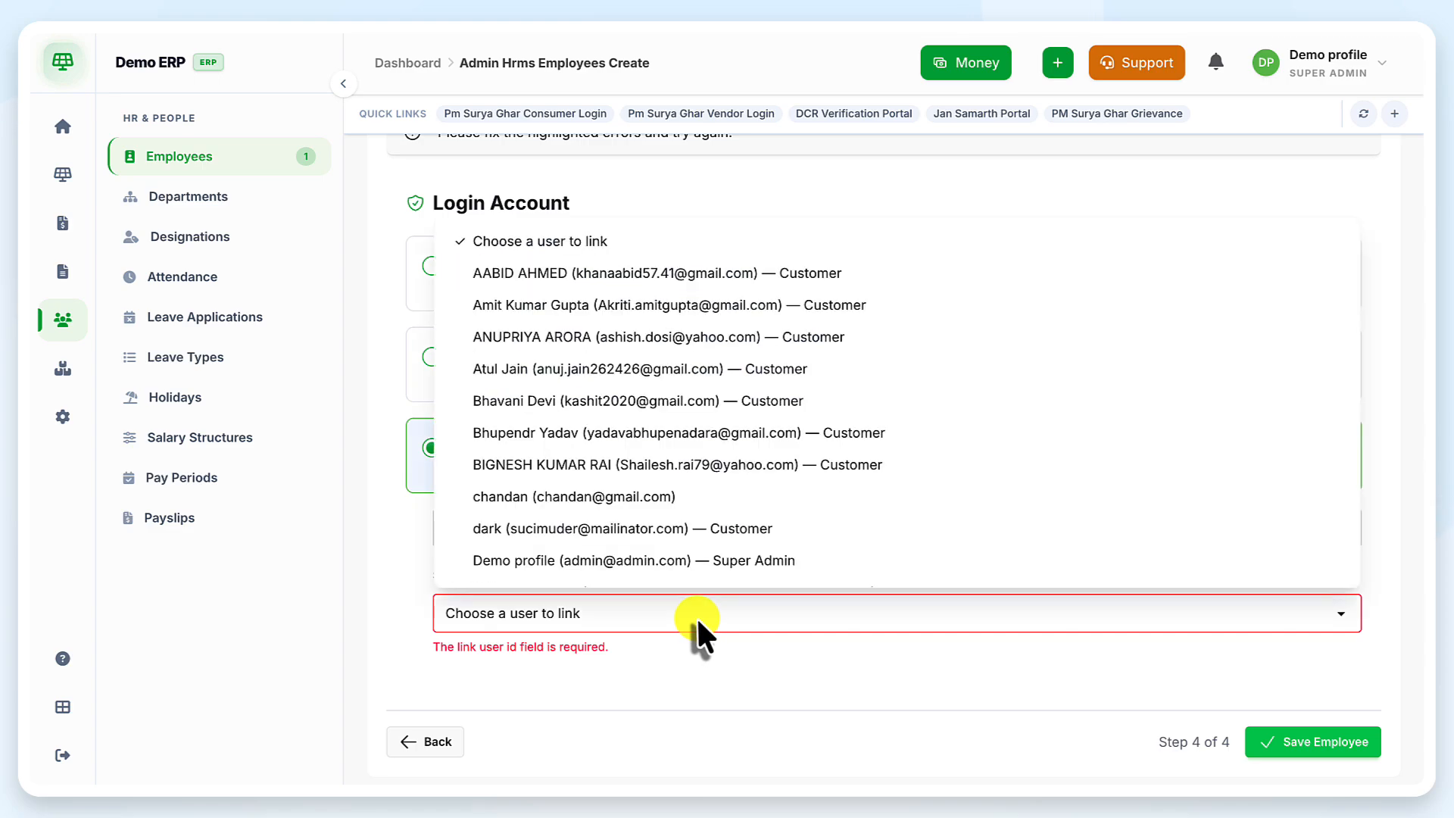
{"action": "scroll", "coordinate": [578, 315], "scroll_direction": "down", "scroll_amount": 5}
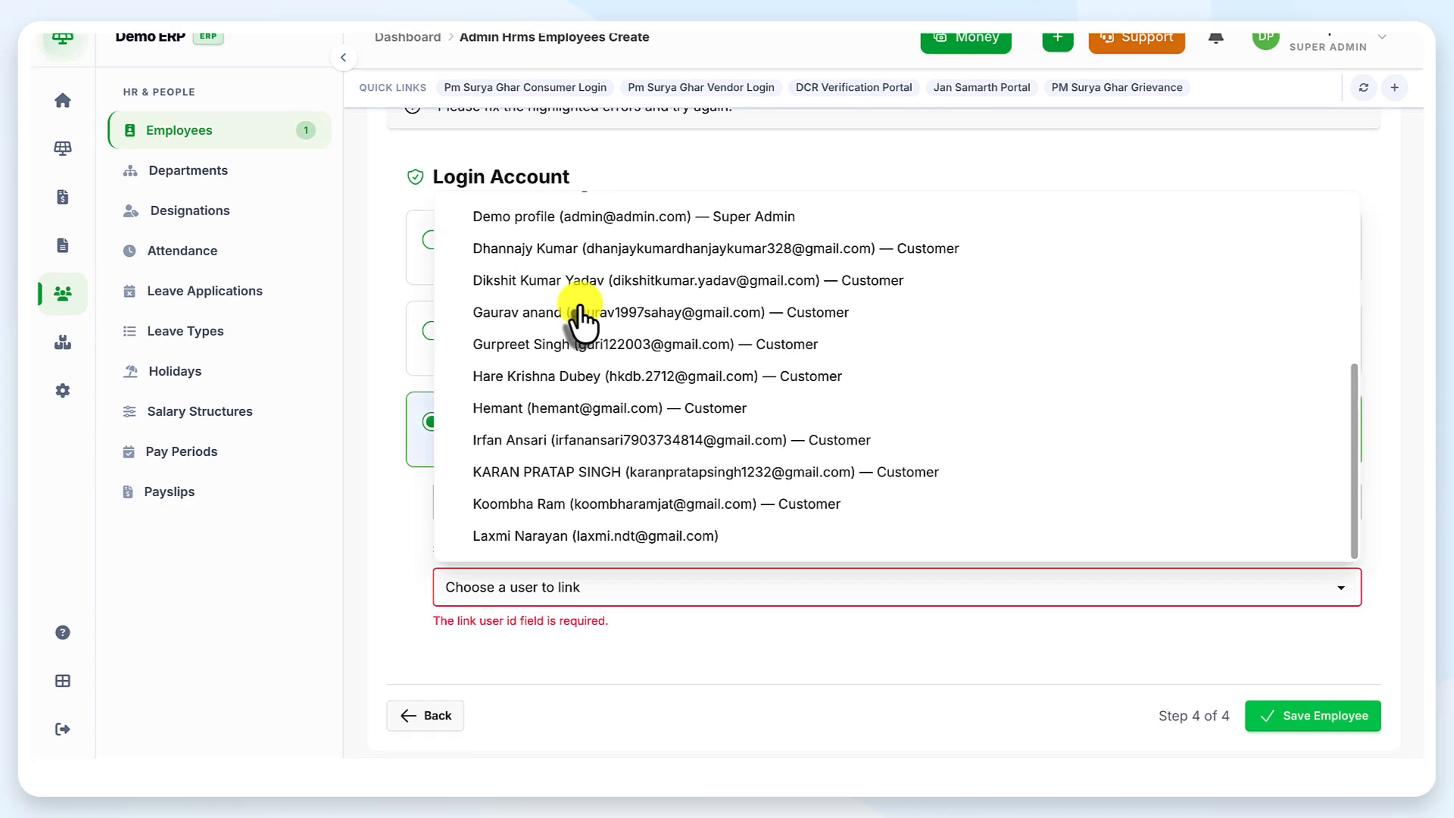
{"action": "left_click", "coordinate": [610, 435]}
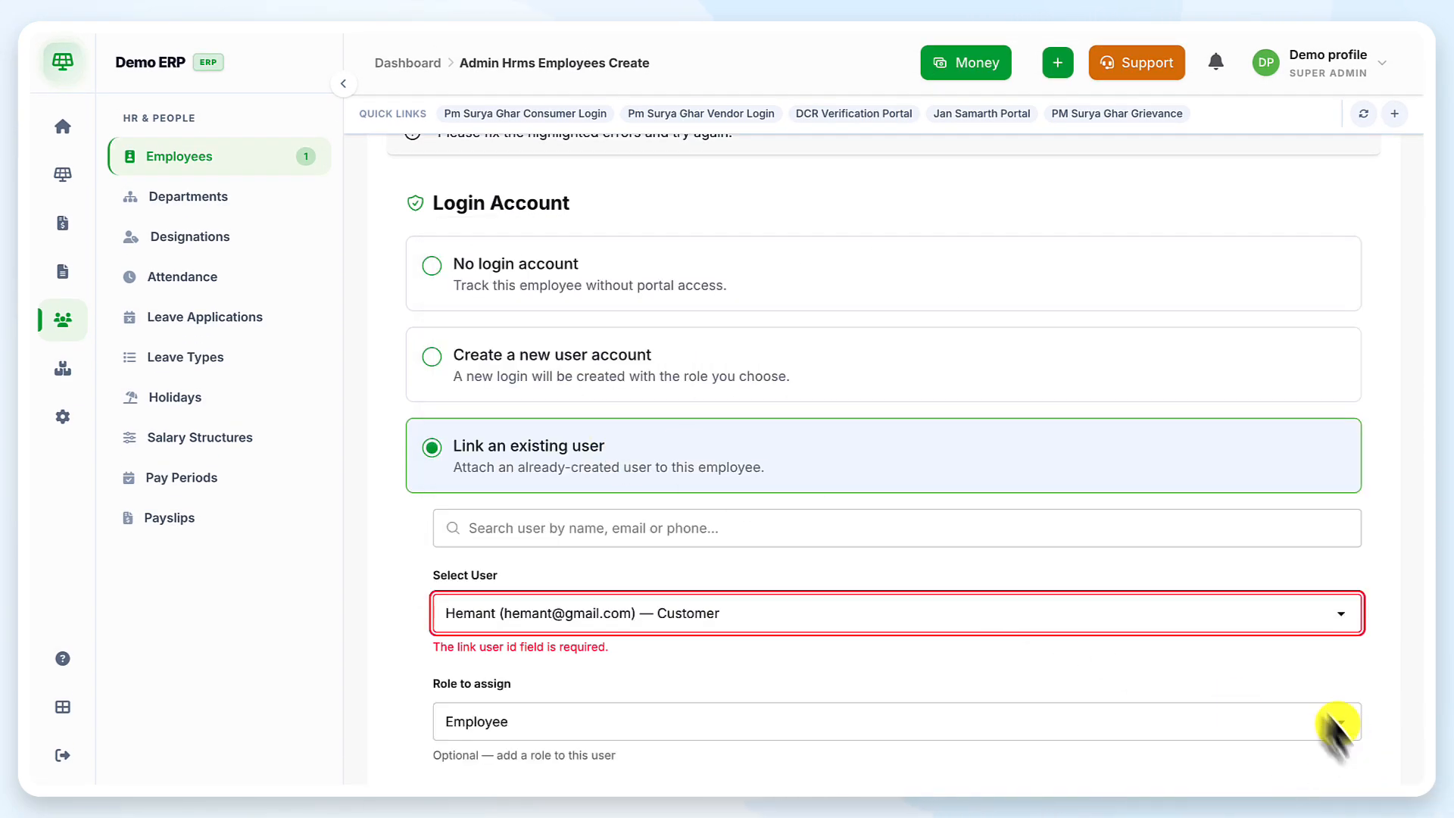
{"action": "scroll", "coordinate": [1331, 720], "scroll_direction": "down", "scroll_amount": 2}
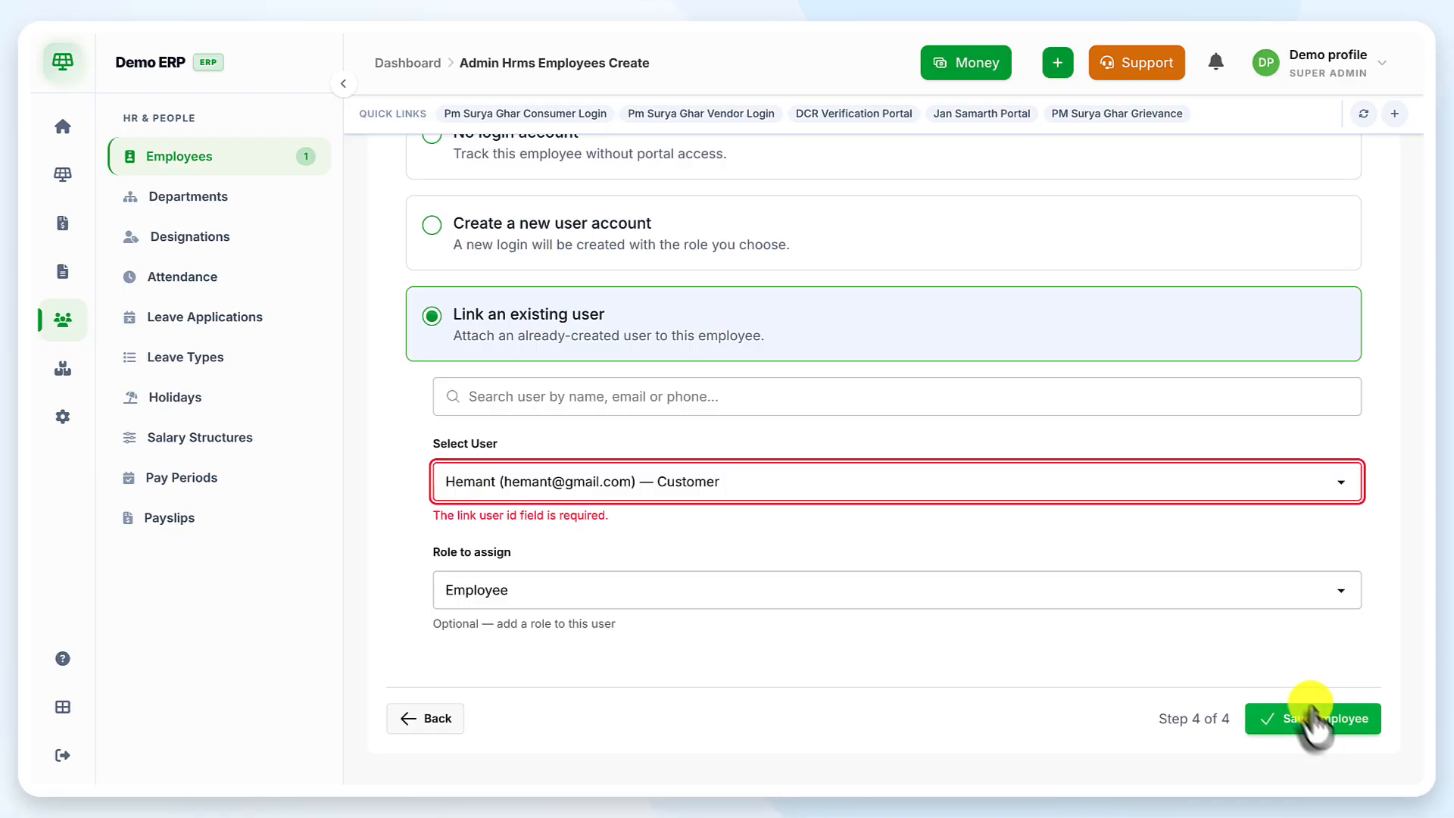
{"action": "left_click", "coordinate": [1315, 723]}
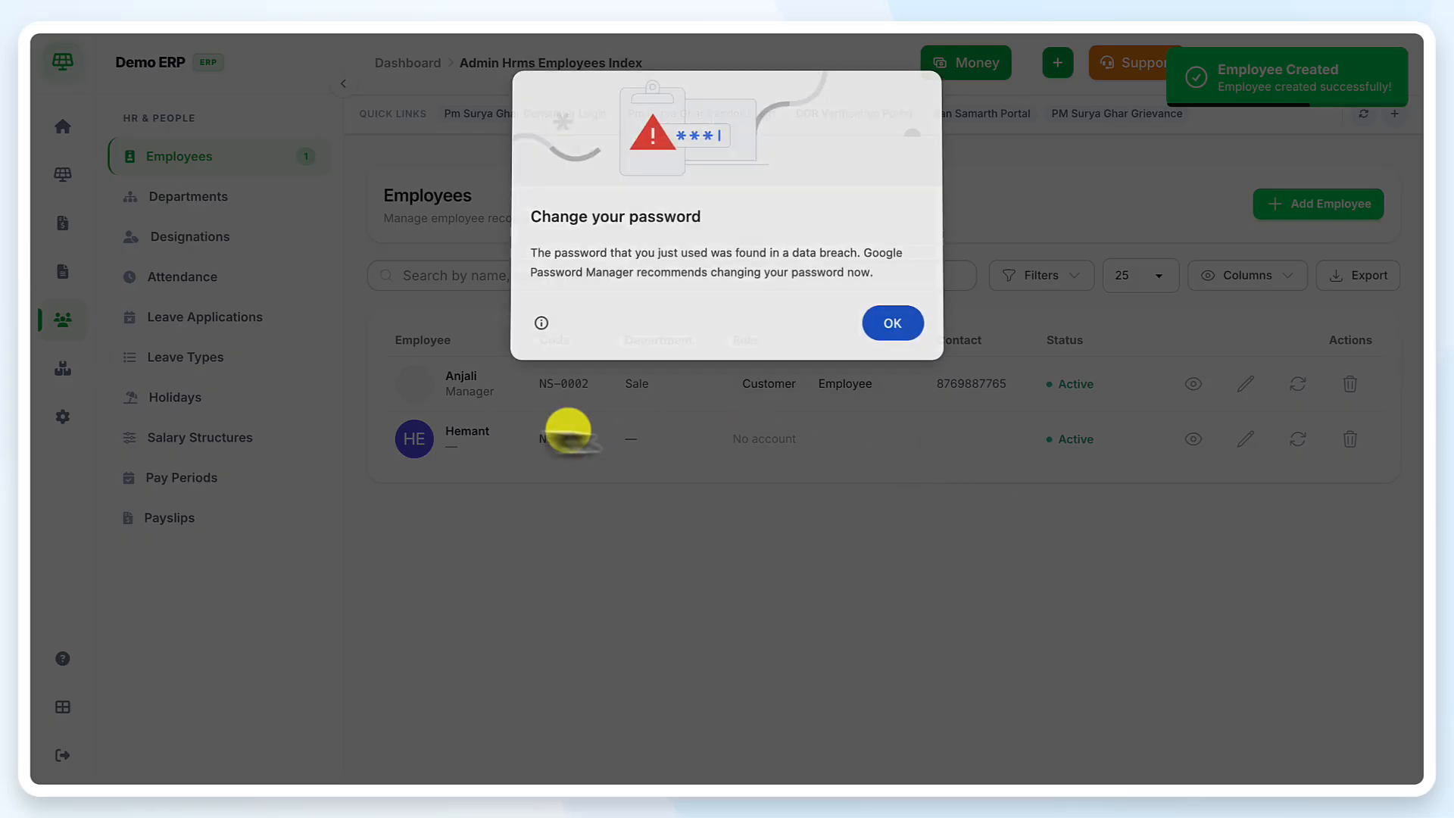
Dismiss Chrome's password warnings and open the new Manager's employee record
{"action": "left_click", "coordinate": [891, 326]}
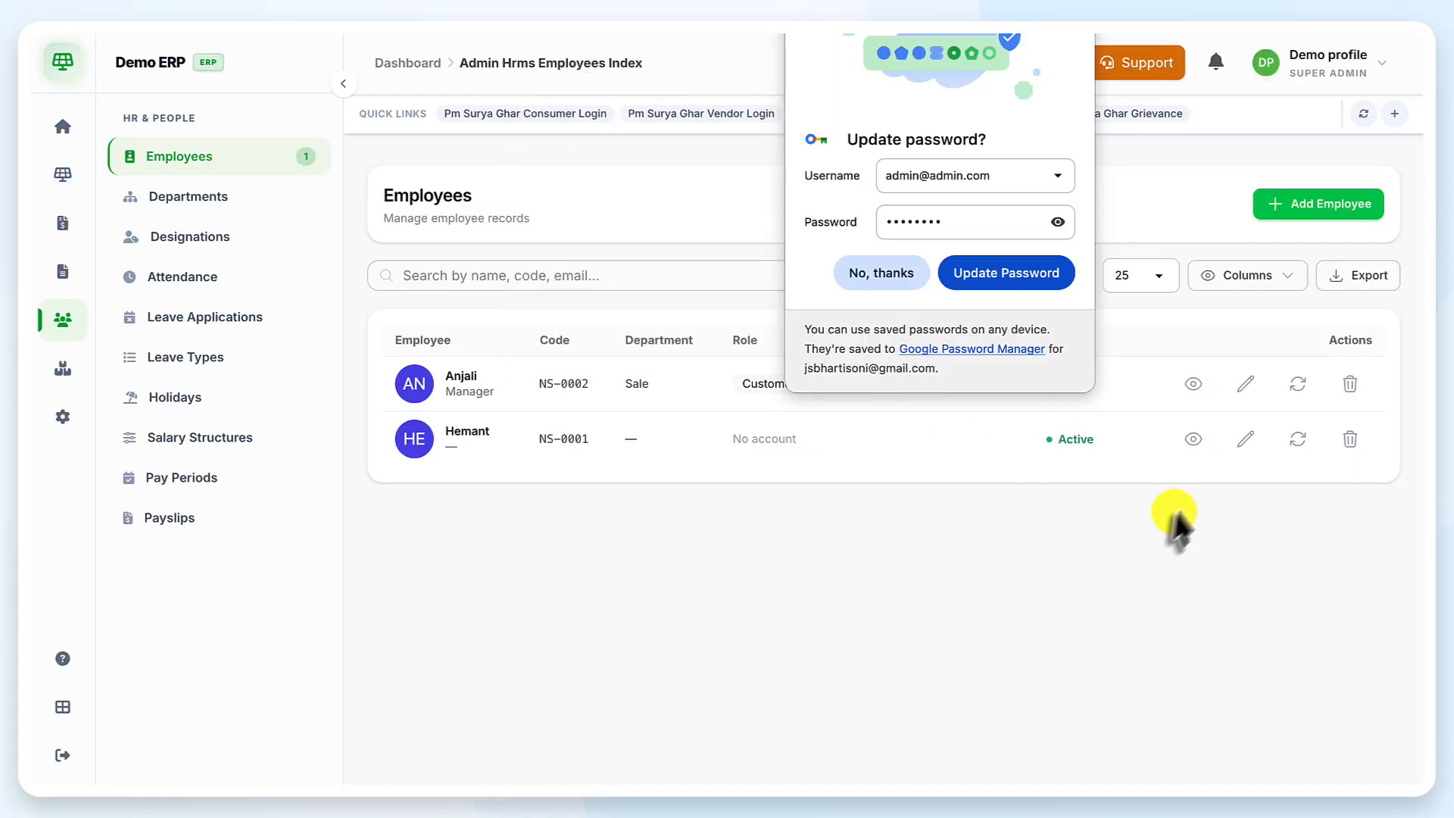
{"action": "left_click", "coordinate": [1060, 23]}
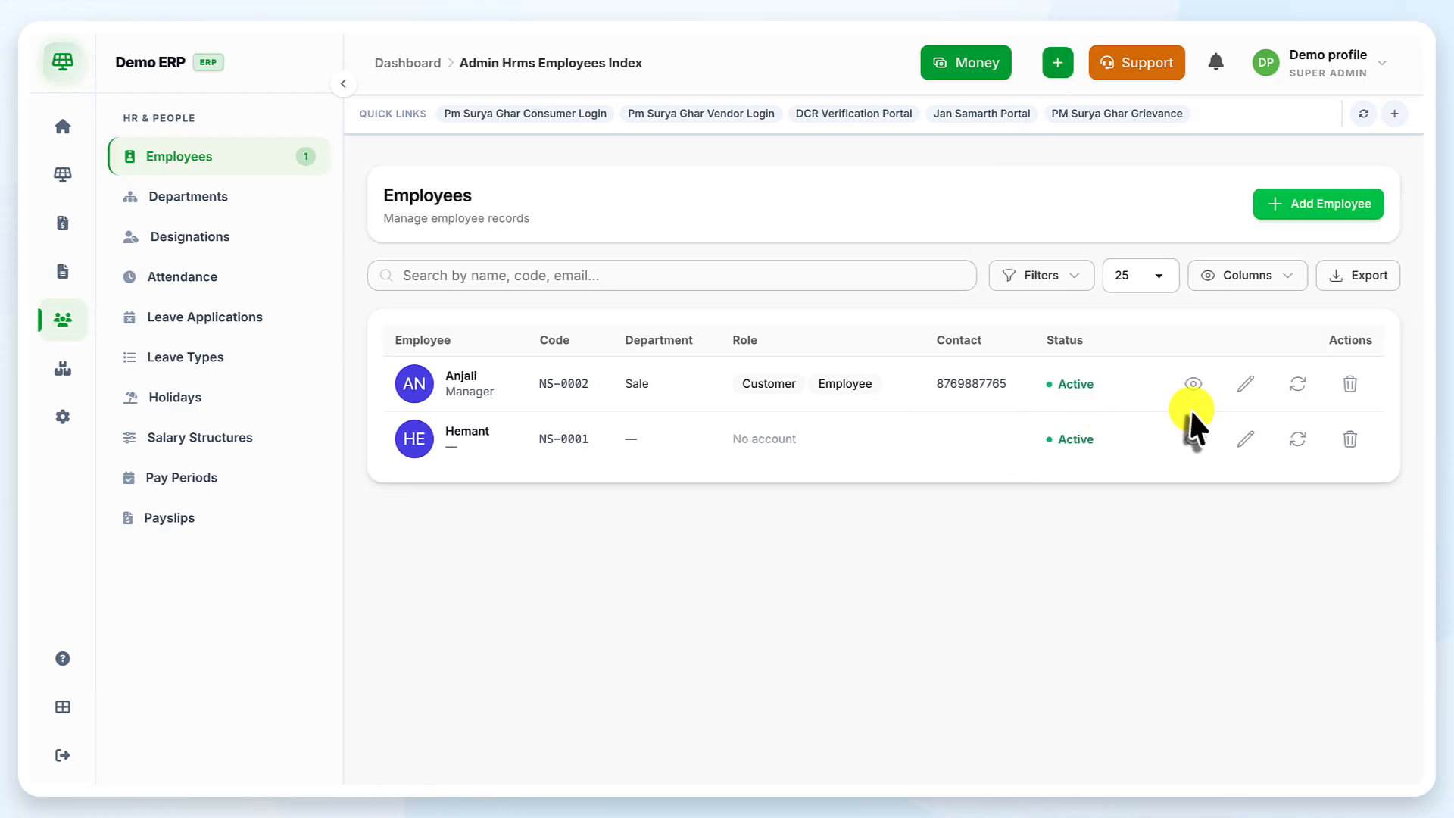
{"action": "left_click", "coordinate": [1194, 384]}
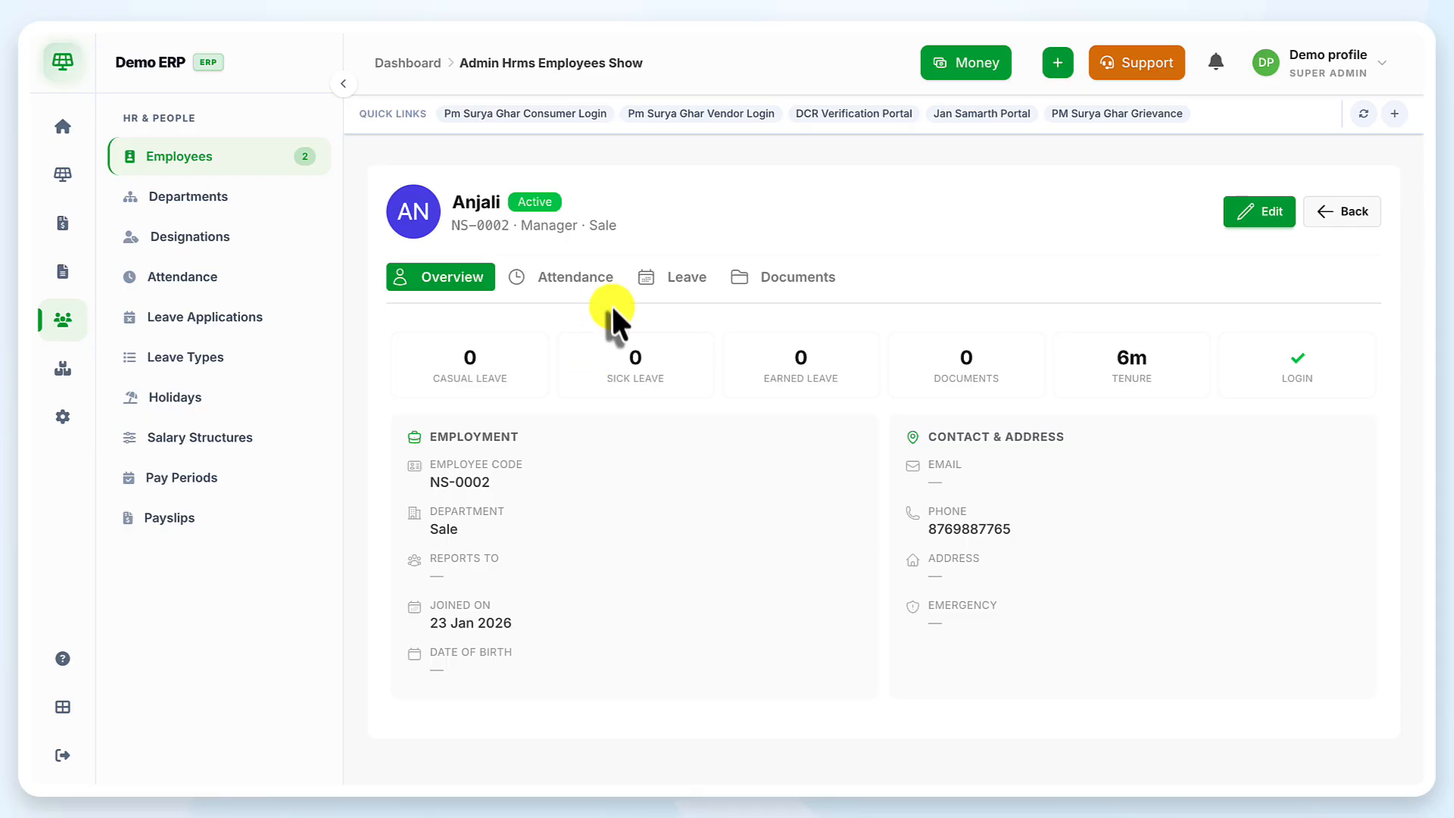
Review the Manager's Attendance, Leave and Documents tabs, then return to the Employees list
{"action": "left_click", "coordinate": [589, 282]}
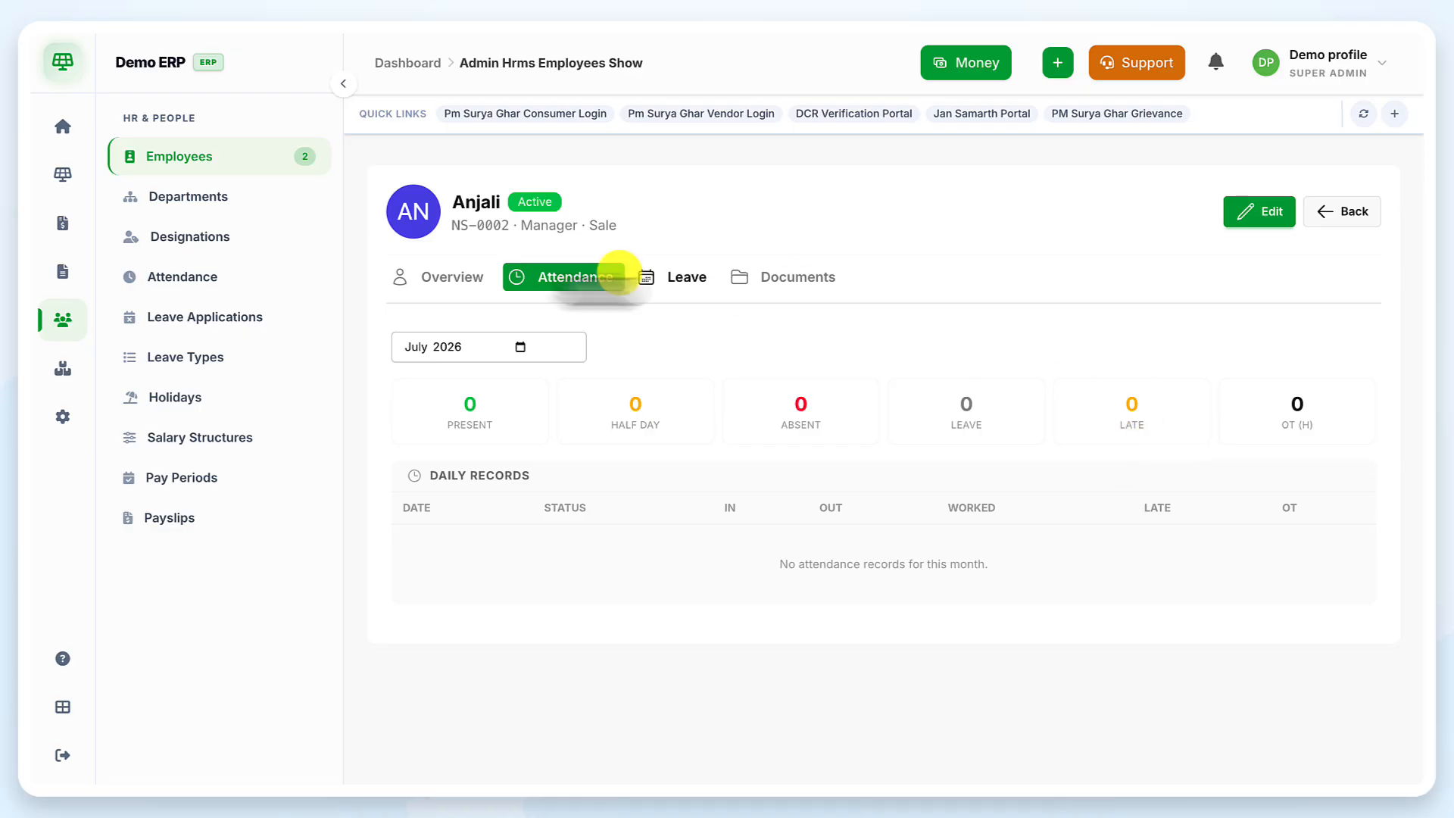
{"action": "left_click", "coordinate": [685, 280]}
{"action": "left_click", "coordinate": [800, 281]}
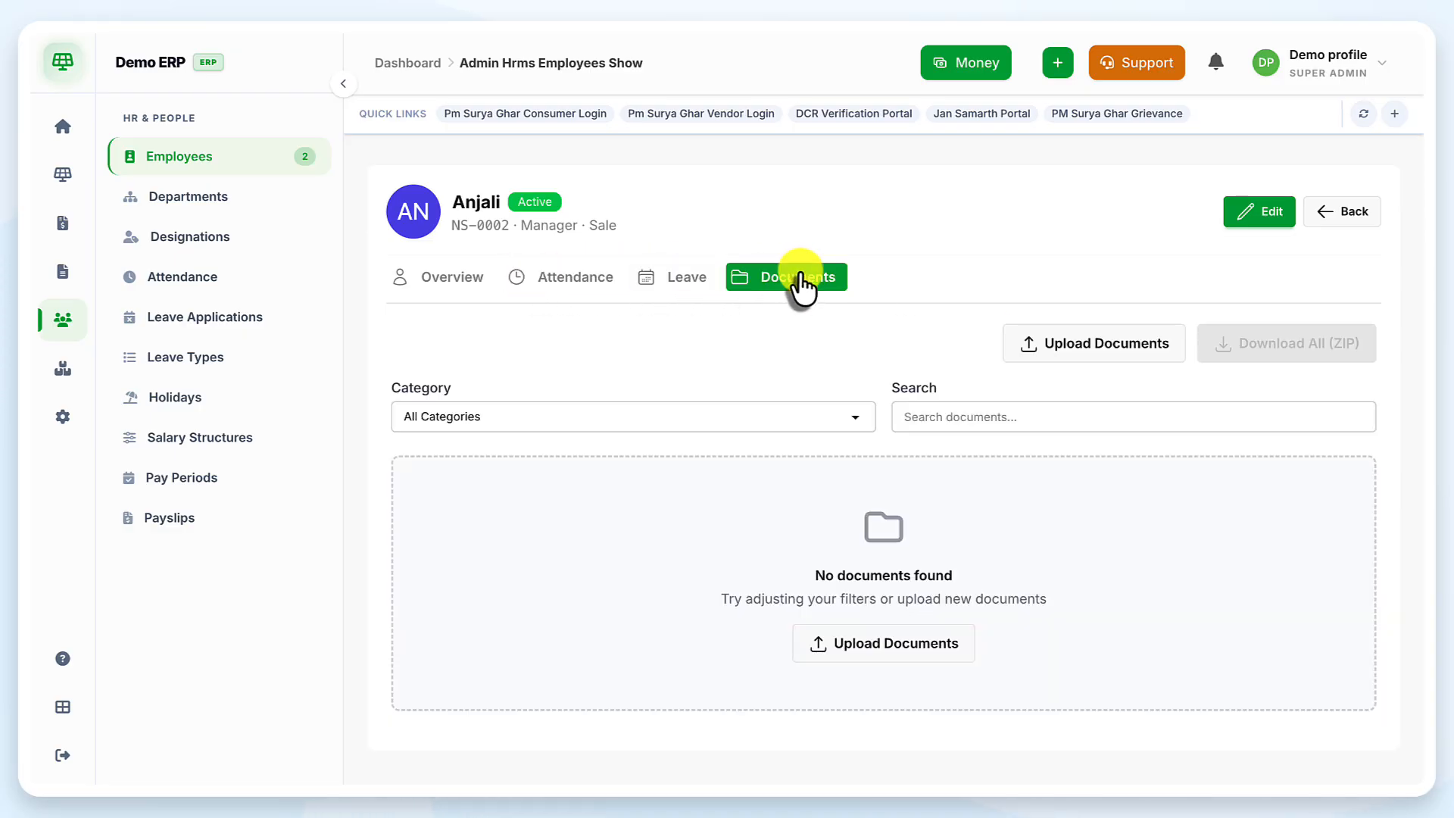
{"action": "left_click", "coordinate": [470, 290]}
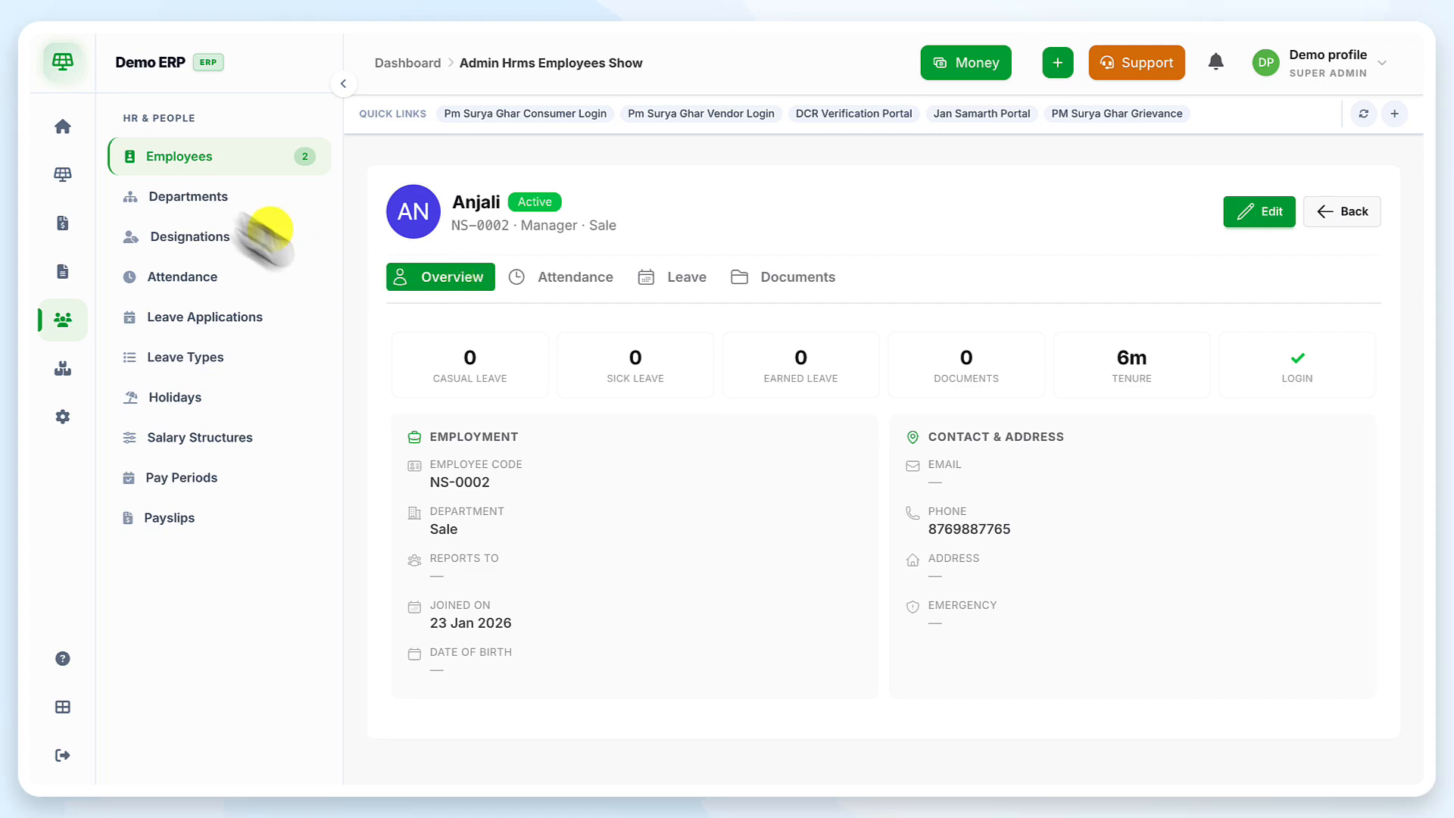
{"action": "left_click", "coordinate": [223, 168]}
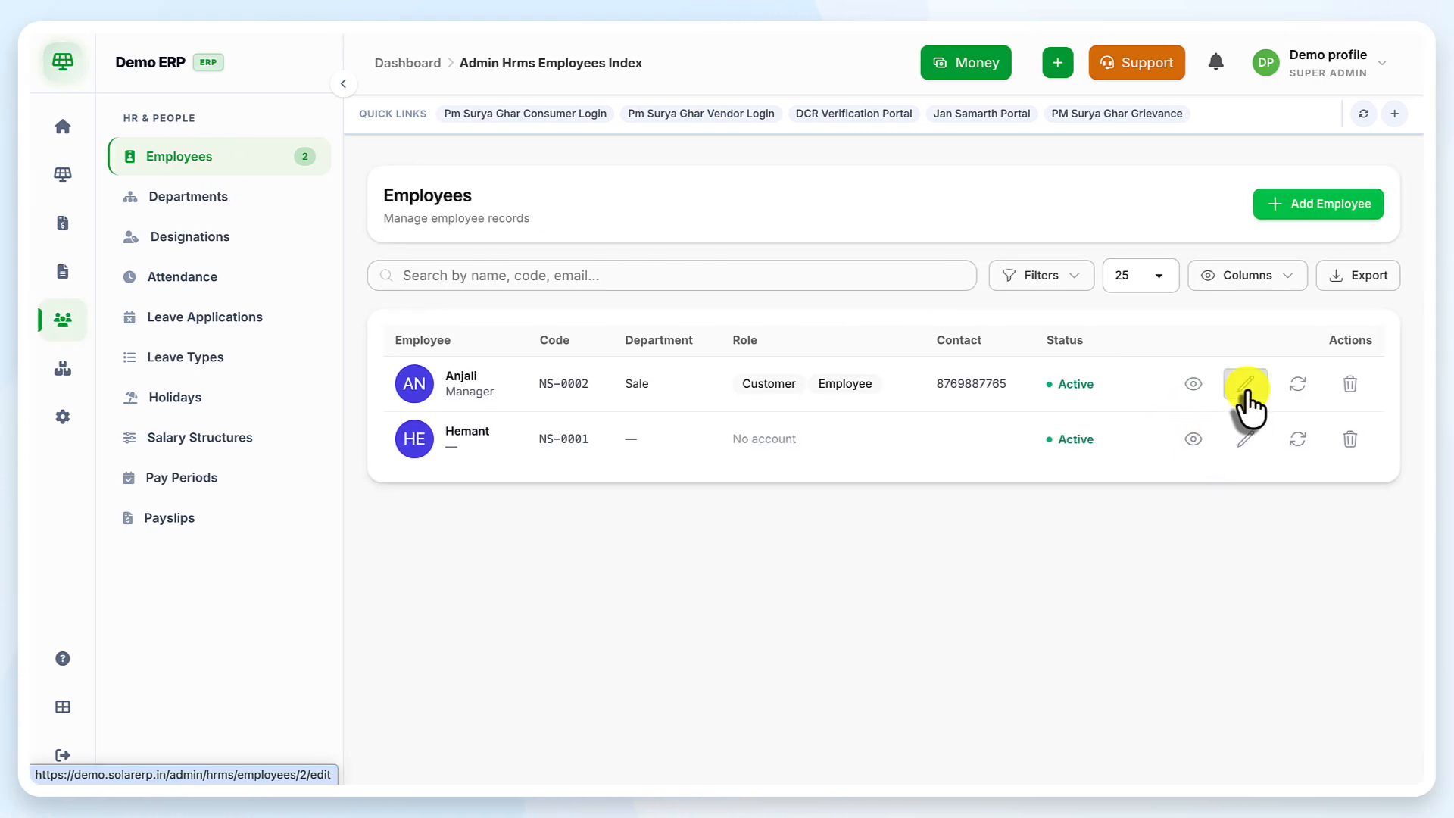
Open the Attendance page, empty for July 2026, and then the account profile menu
{"action": "left_click", "coordinate": [217, 286]}
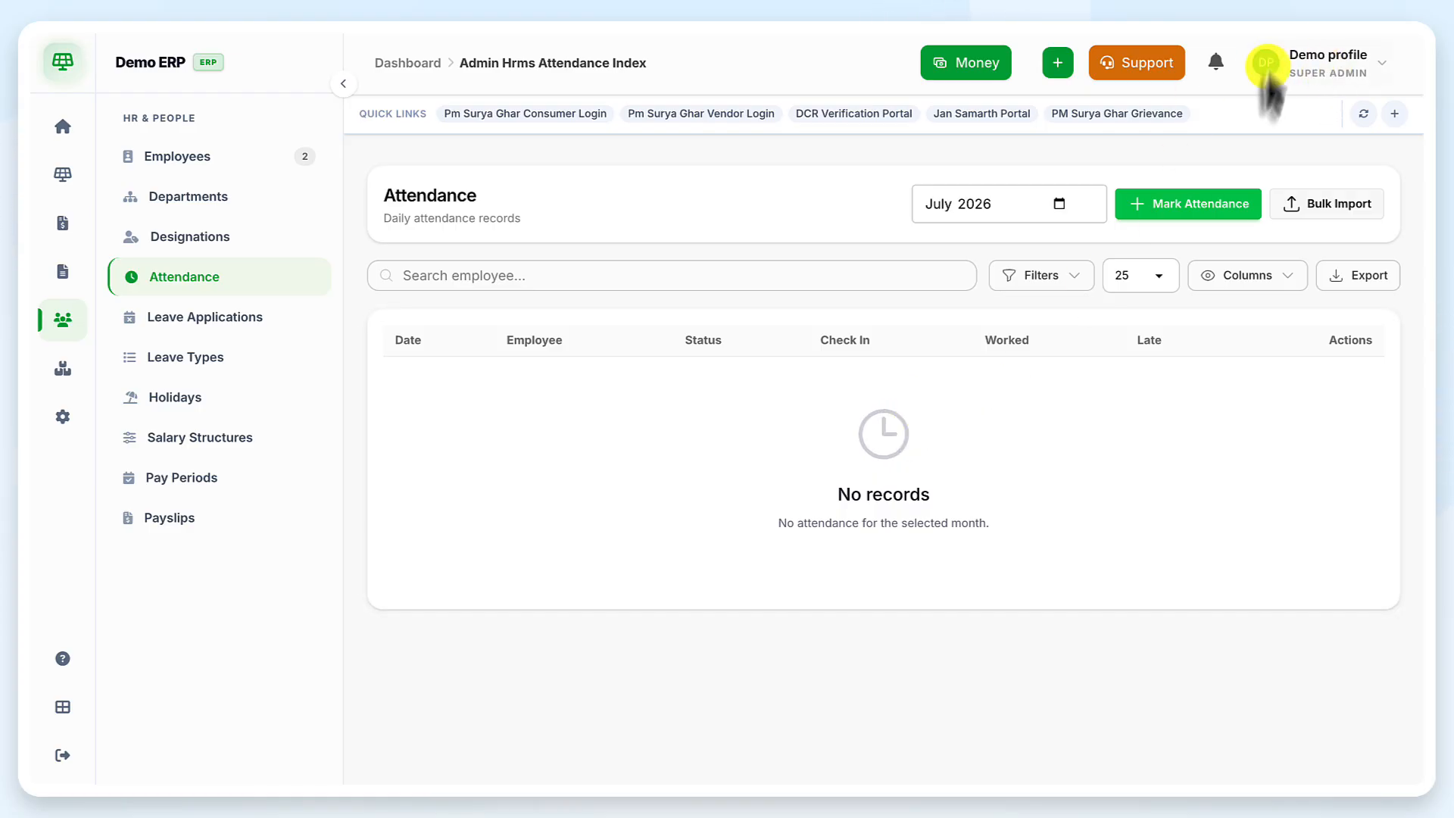
{"action": "left_click", "coordinate": [1320, 66]}
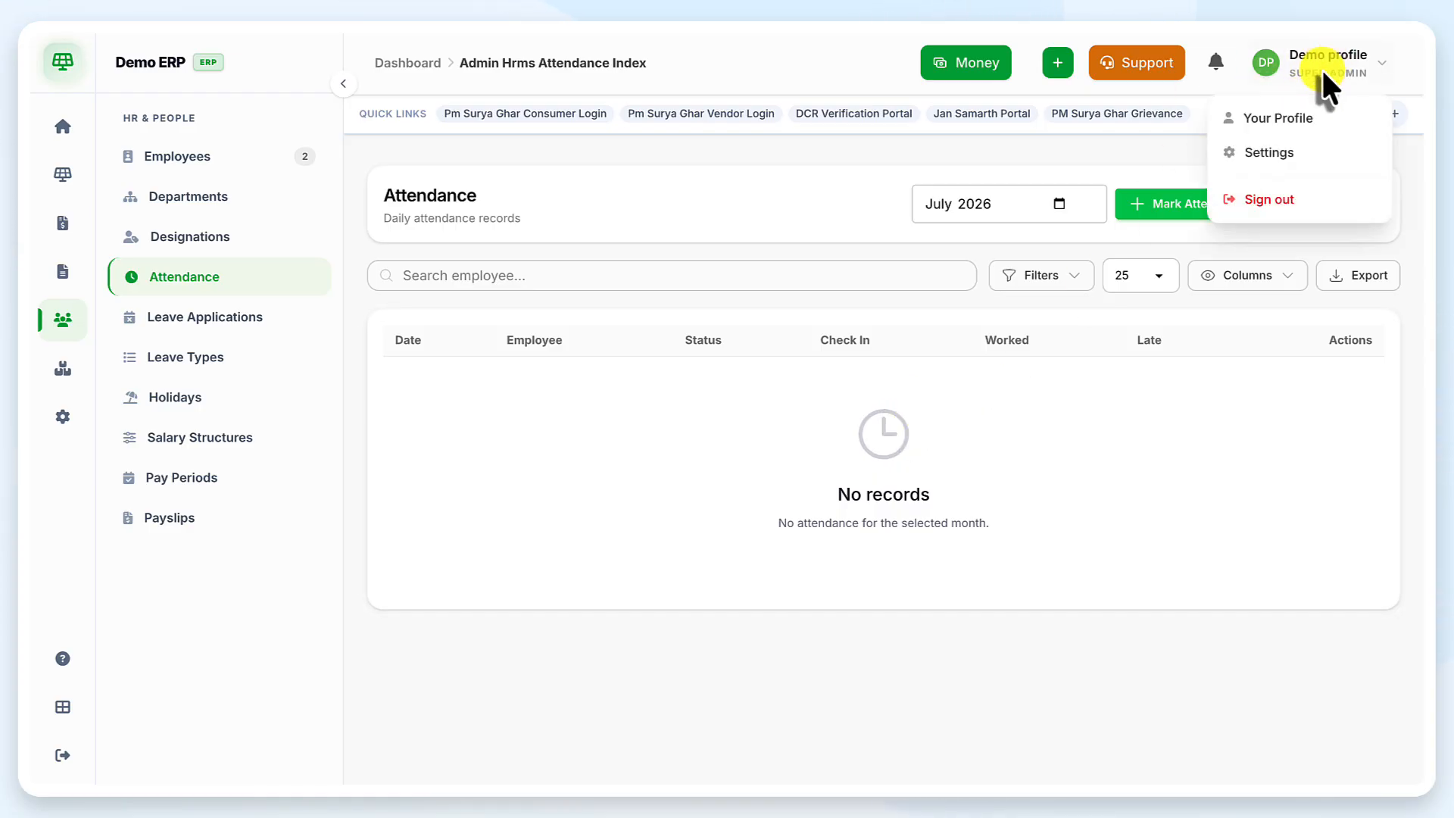
Start a Half Day attendance entry for the second listed employee on 23/07/2026
{"action": "left_click", "coordinate": [1176, 220]}
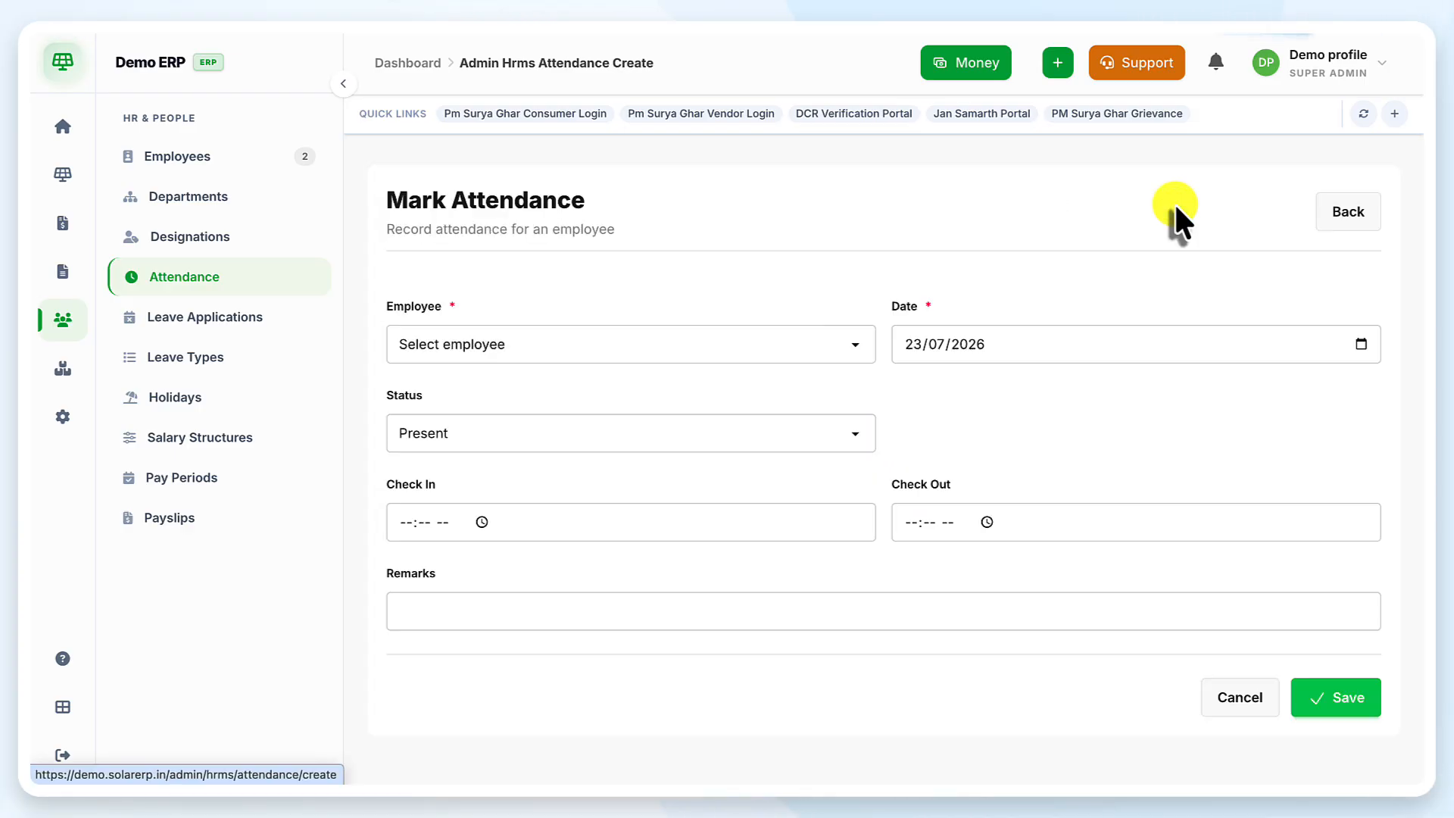
{"action": "left_click", "coordinate": [633, 342]}
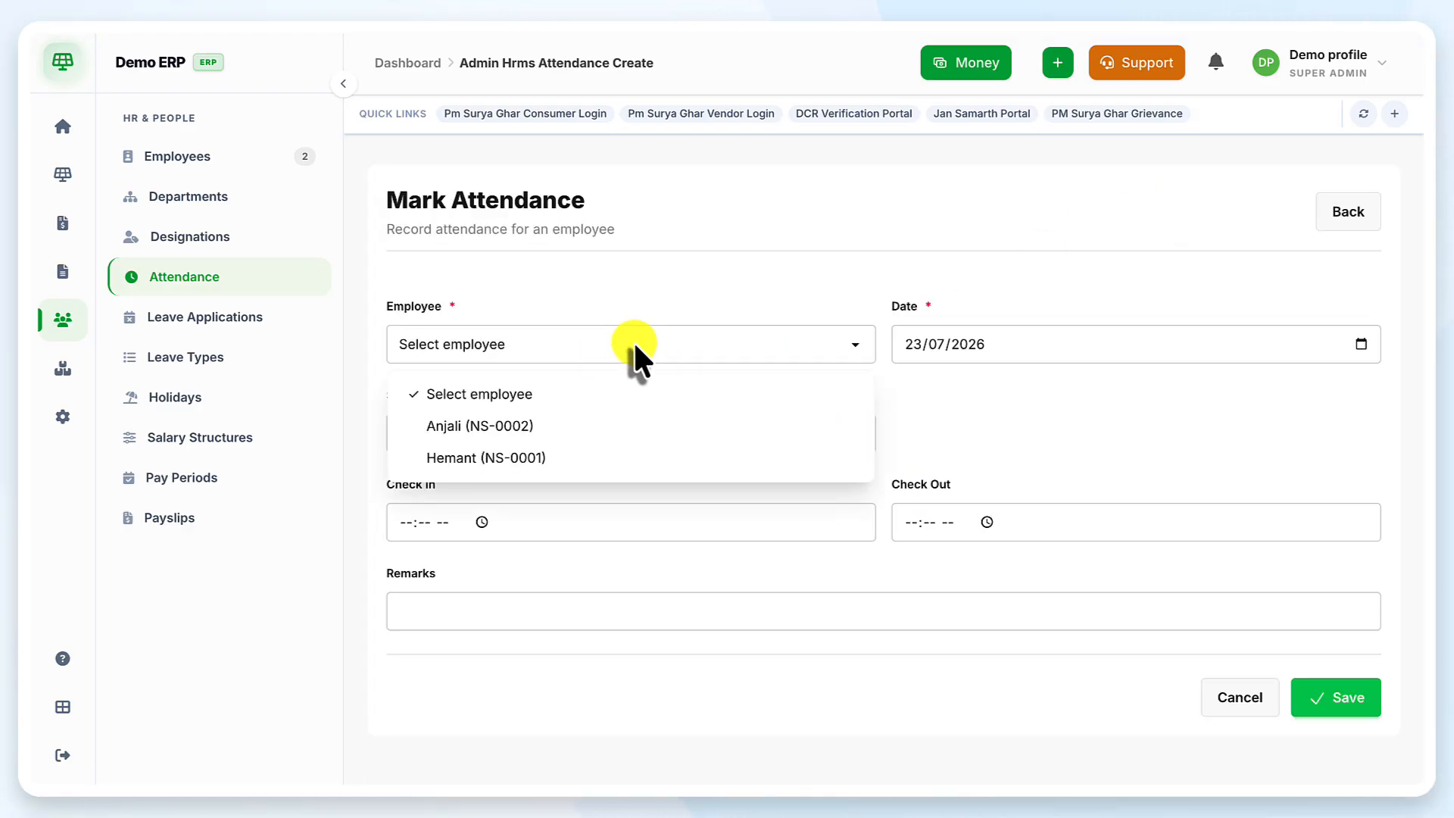
{"action": "left_click", "coordinate": [448, 425]}
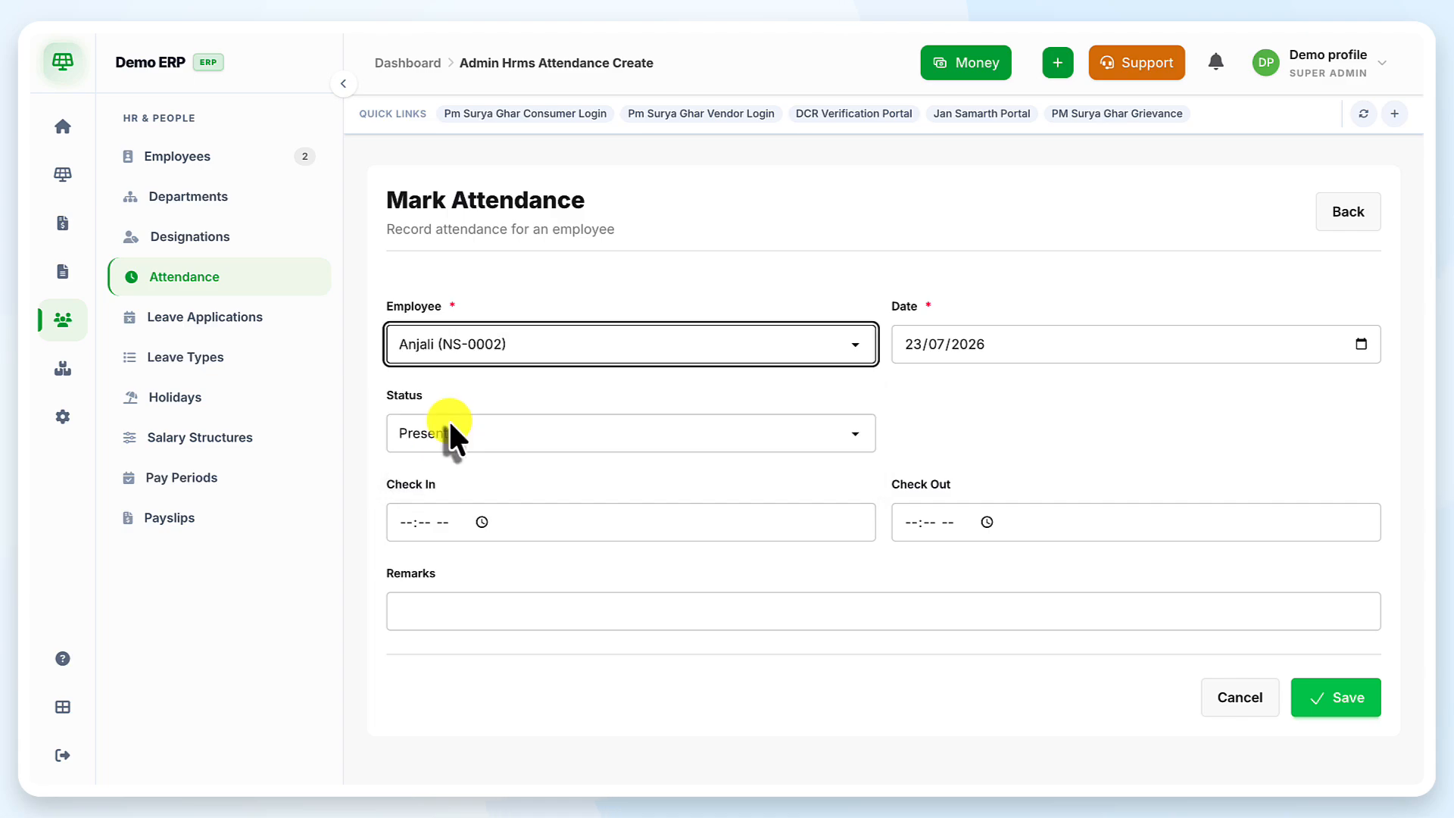
{"action": "left_click", "coordinate": [696, 438]}
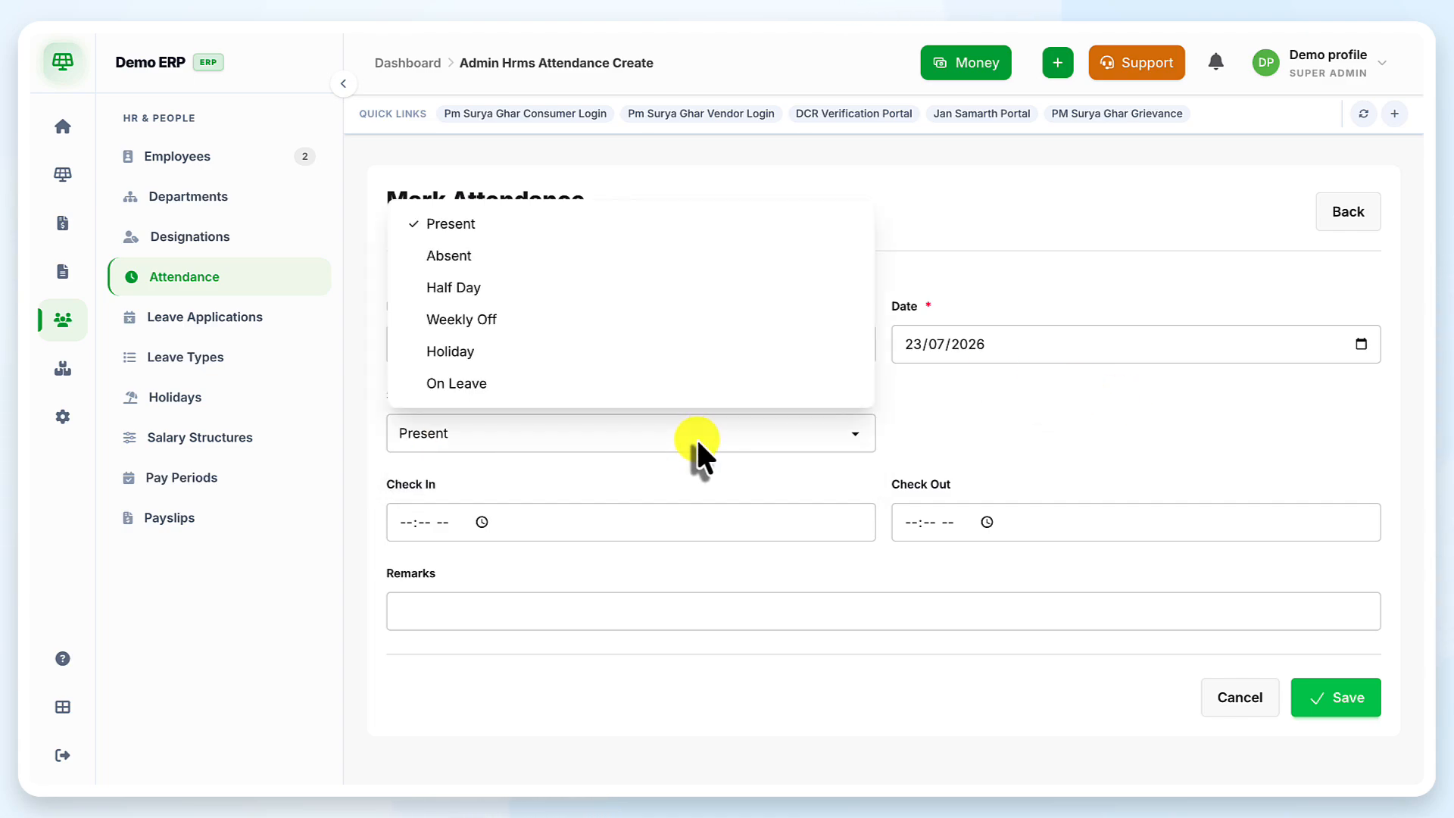
{"action": "left_click", "coordinate": [544, 285]}
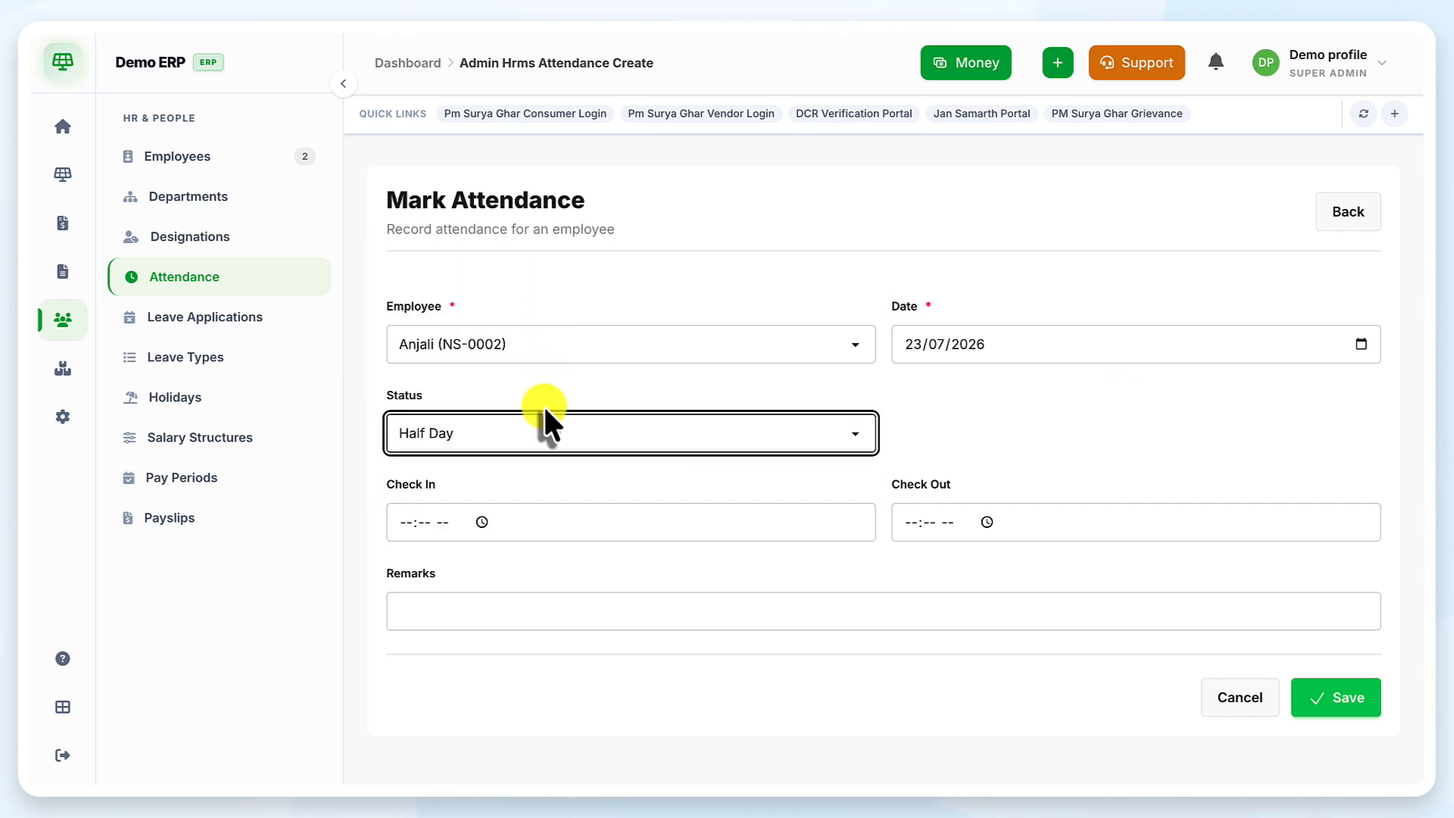
Set the check-in time to 10:35 AM
{"action": "left_click", "coordinate": [482, 522]}
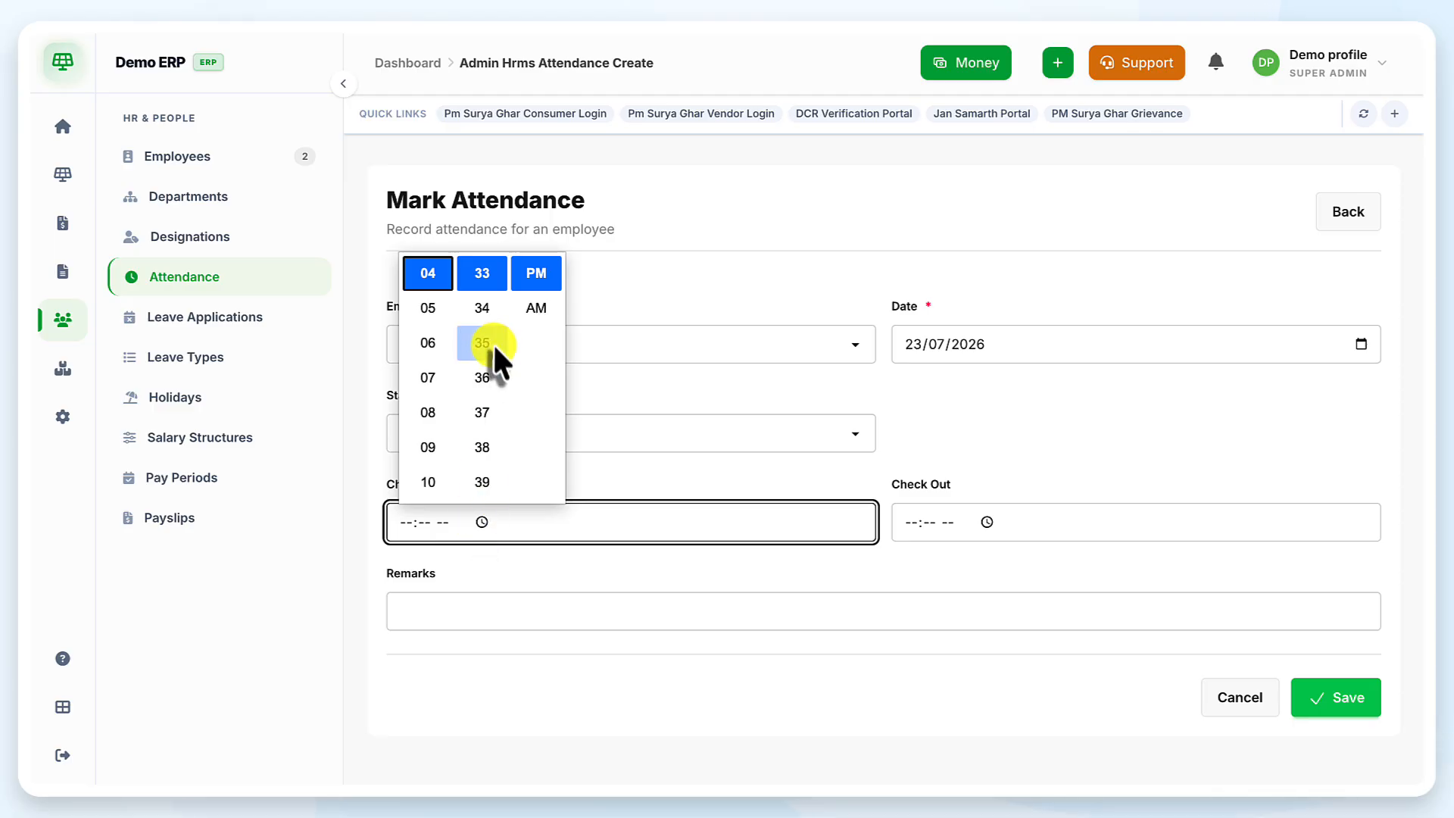
{"action": "scroll", "coordinate": [438, 299], "scroll_direction": "down", "scroll_amount": 3}
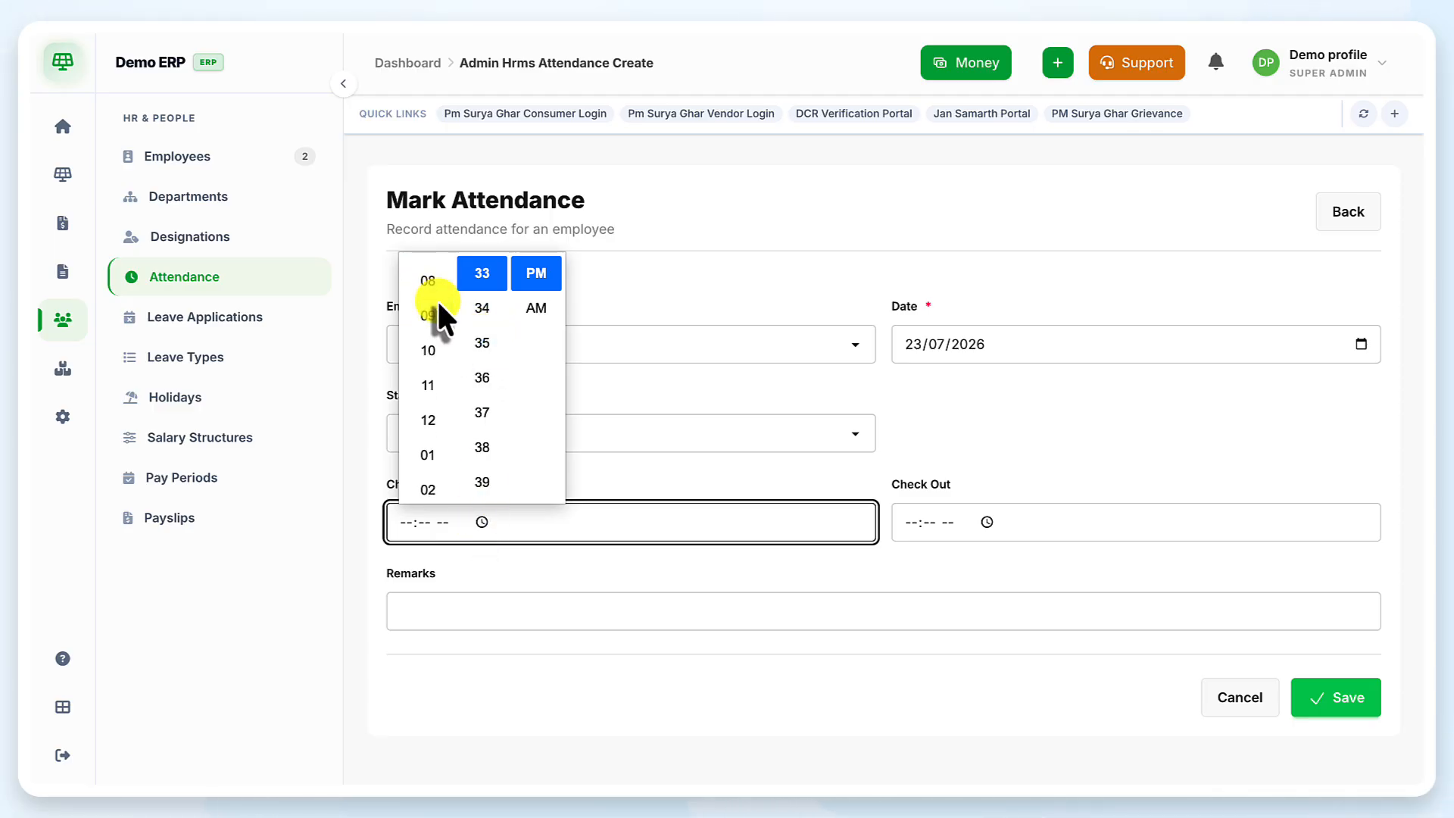
{"action": "left_click", "coordinate": [420, 344]}
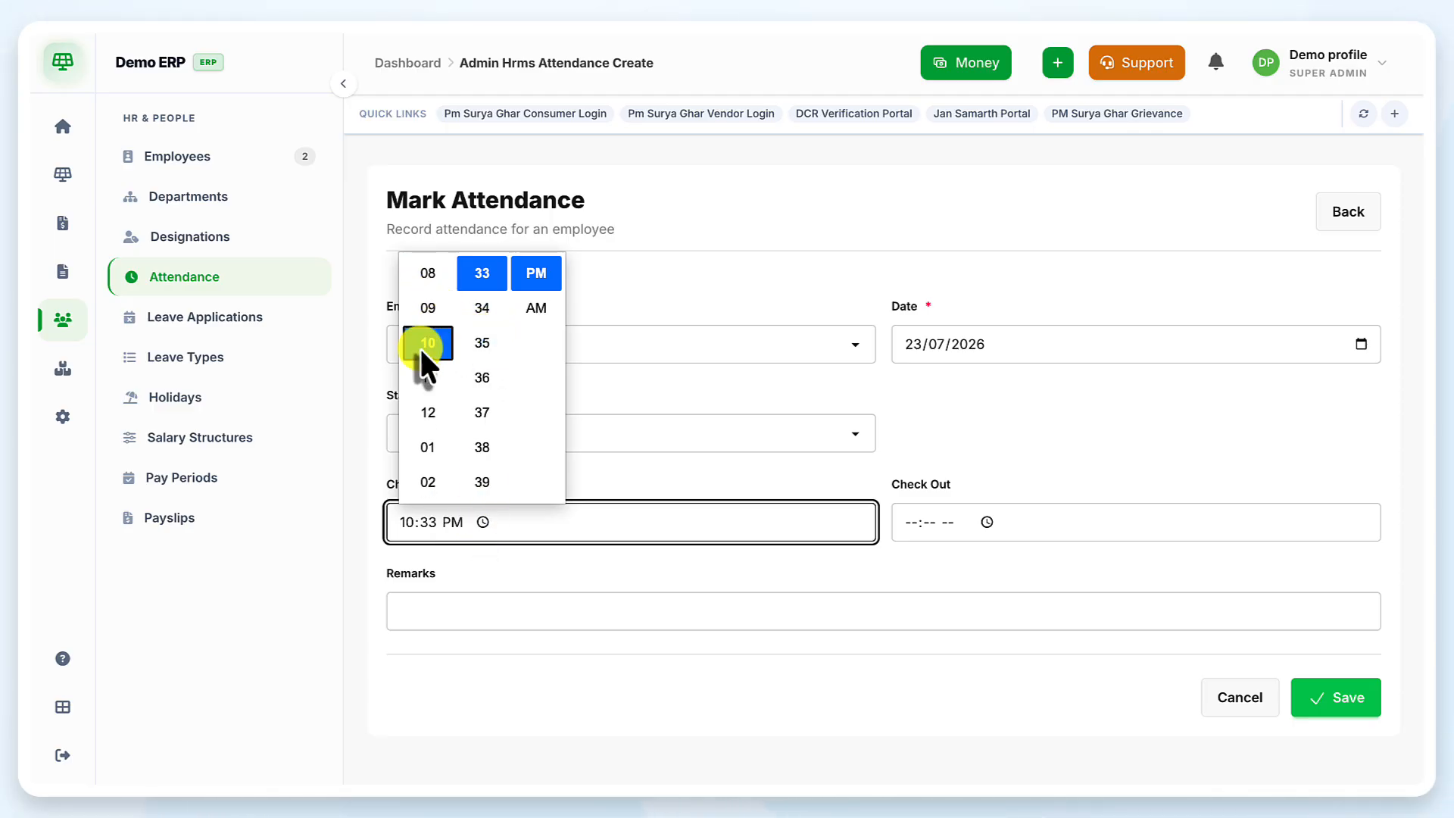
{"action": "left_click", "coordinate": [536, 307]}
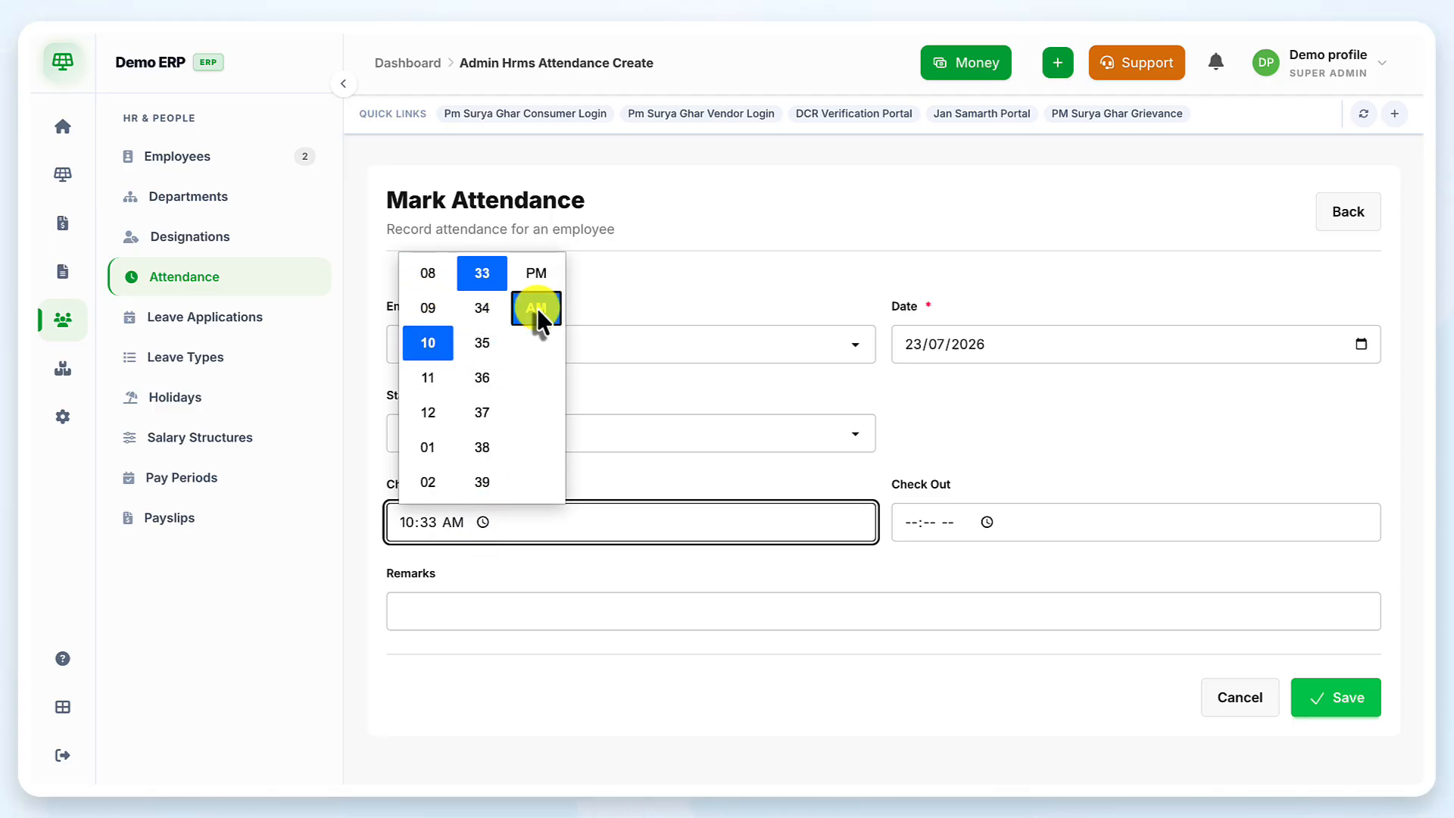
{"action": "left_click", "coordinate": [480, 349]}
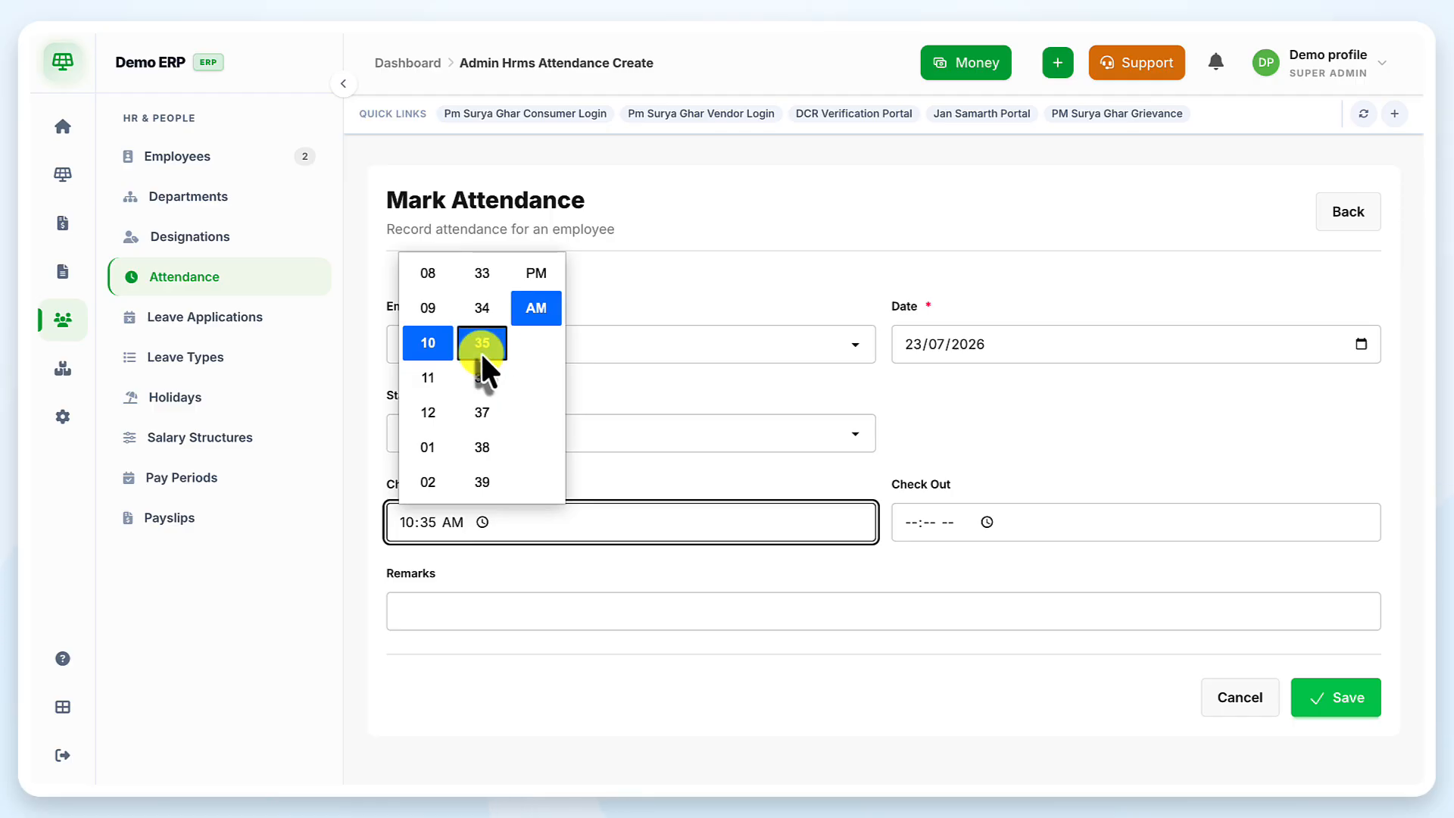
Set the check-out time to 03:35 PM and save the attendance record
{"action": "left_click", "coordinate": [985, 522]}
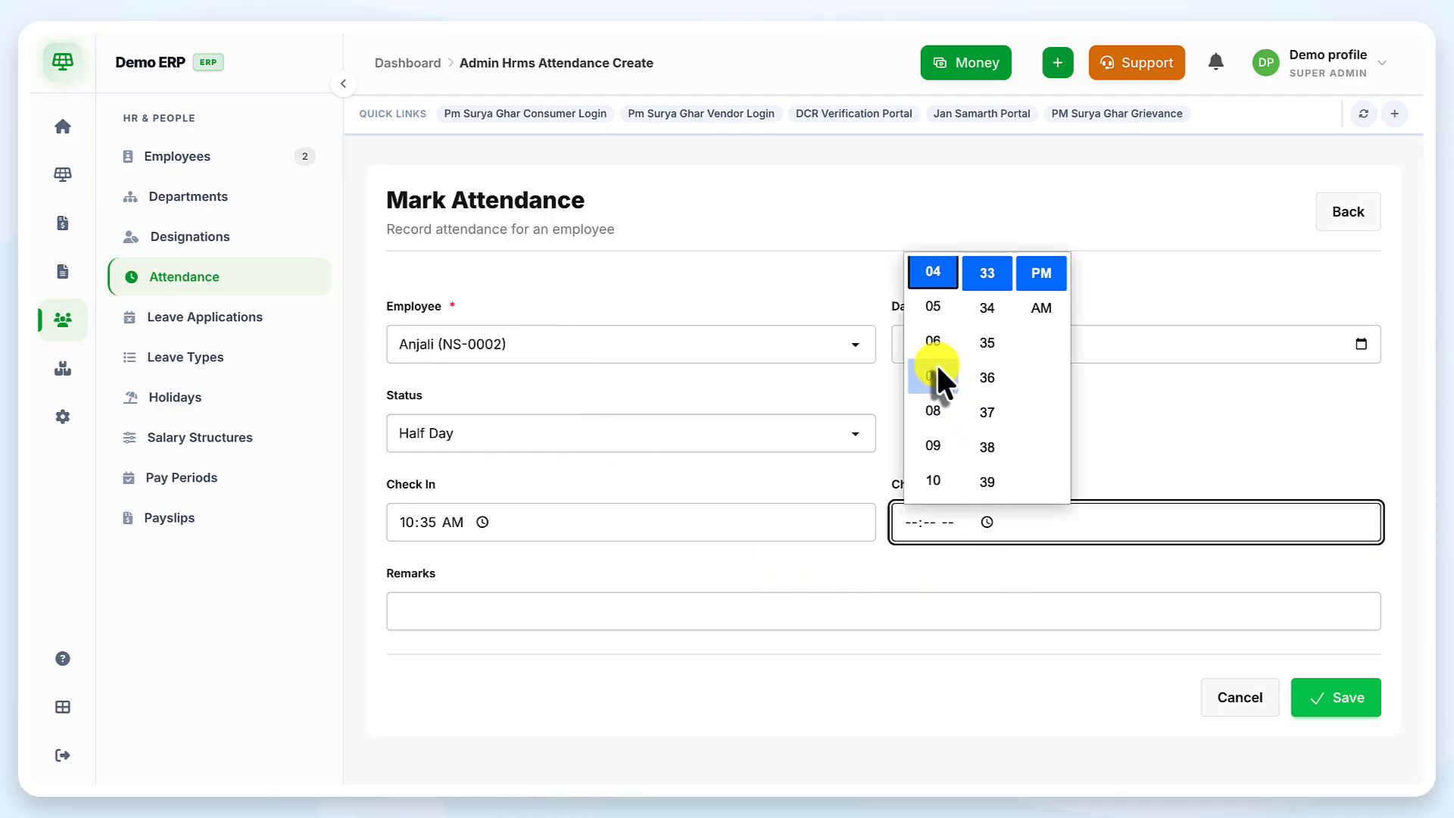
{"action": "scroll", "coordinate": [936, 362], "scroll_direction": "up", "scroll_amount": 3}
{"action": "scroll", "coordinate": [938, 364], "scroll_direction": "down", "scroll_amount": 2}
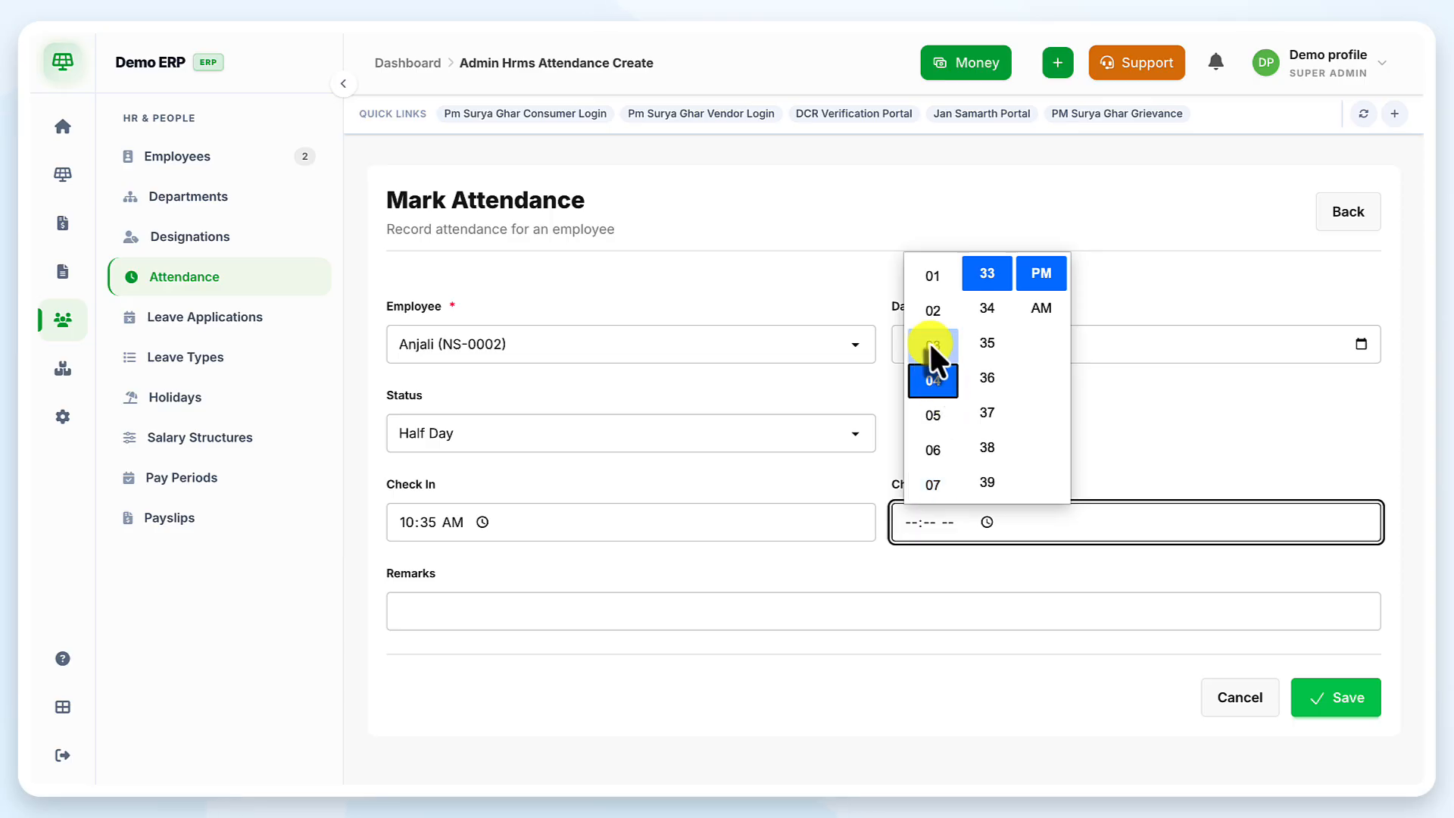
{"action": "left_click", "coordinate": [929, 343]}
{"action": "left_click", "coordinate": [984, 344]}
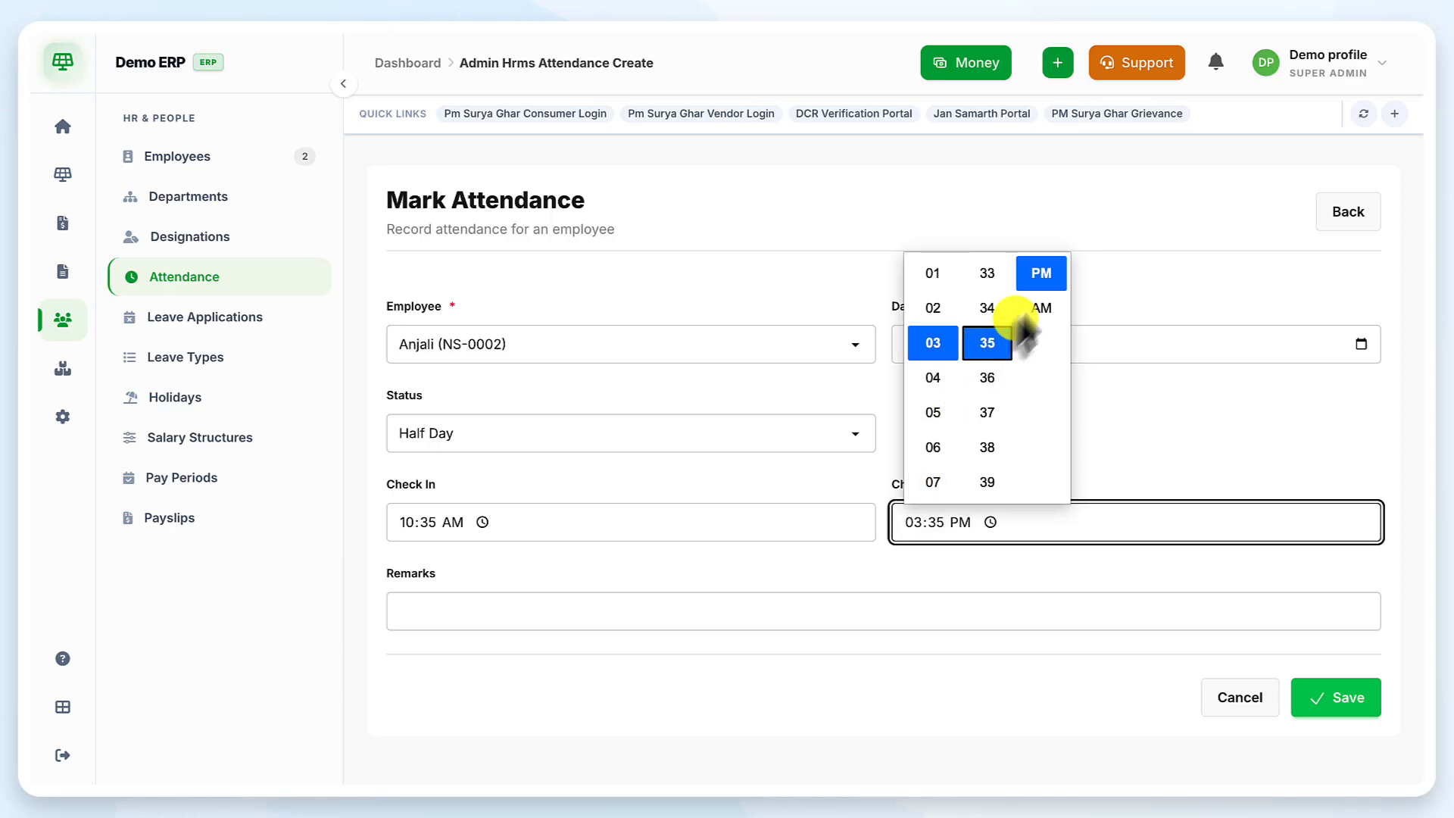
{"action": "left_click", "coordinate": [1040, 274]}
{"action": "left_click", "coordinate": [1291, 647]}
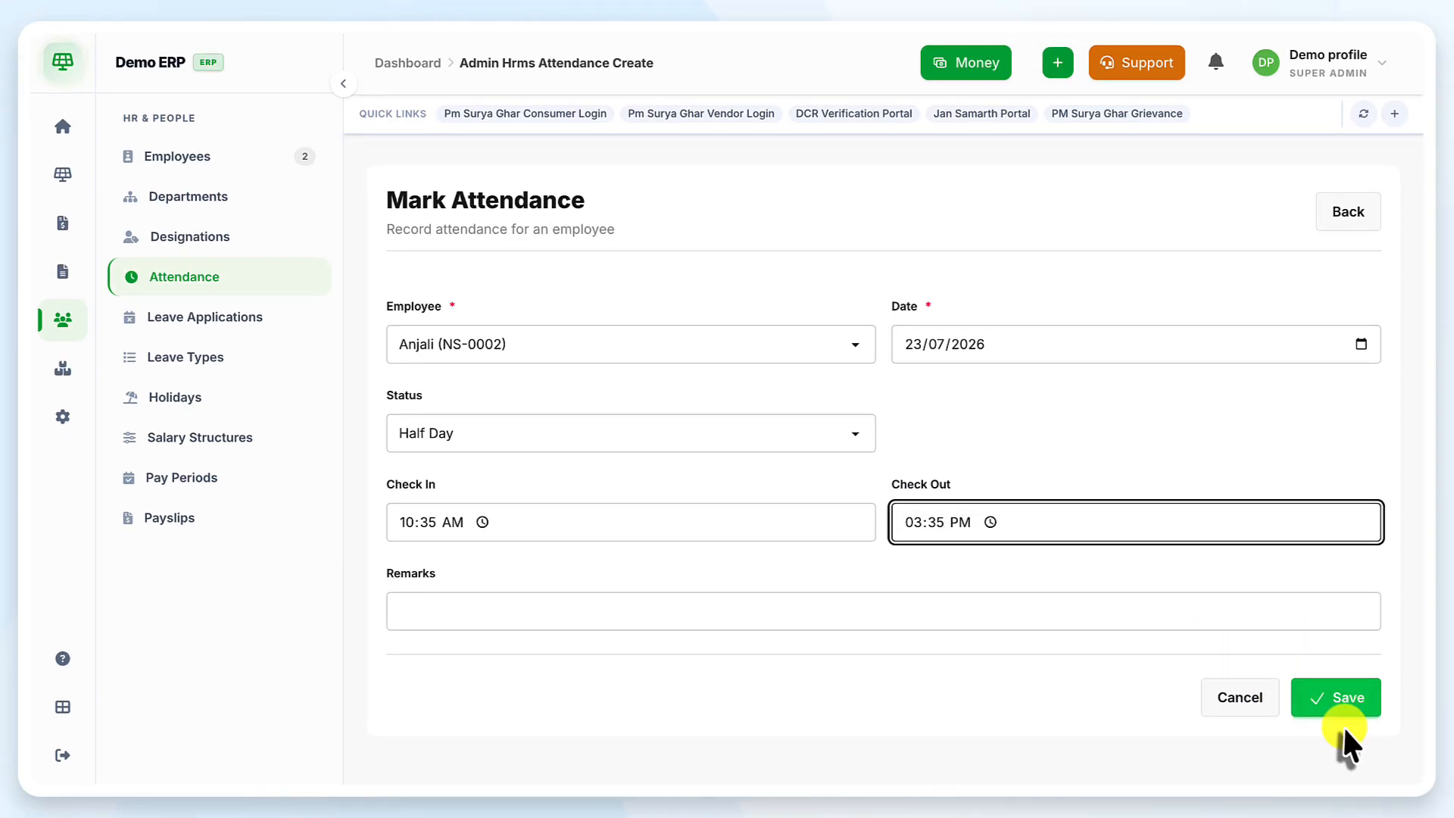
{"action": "left_click", "coordinate": [1337, 700]}
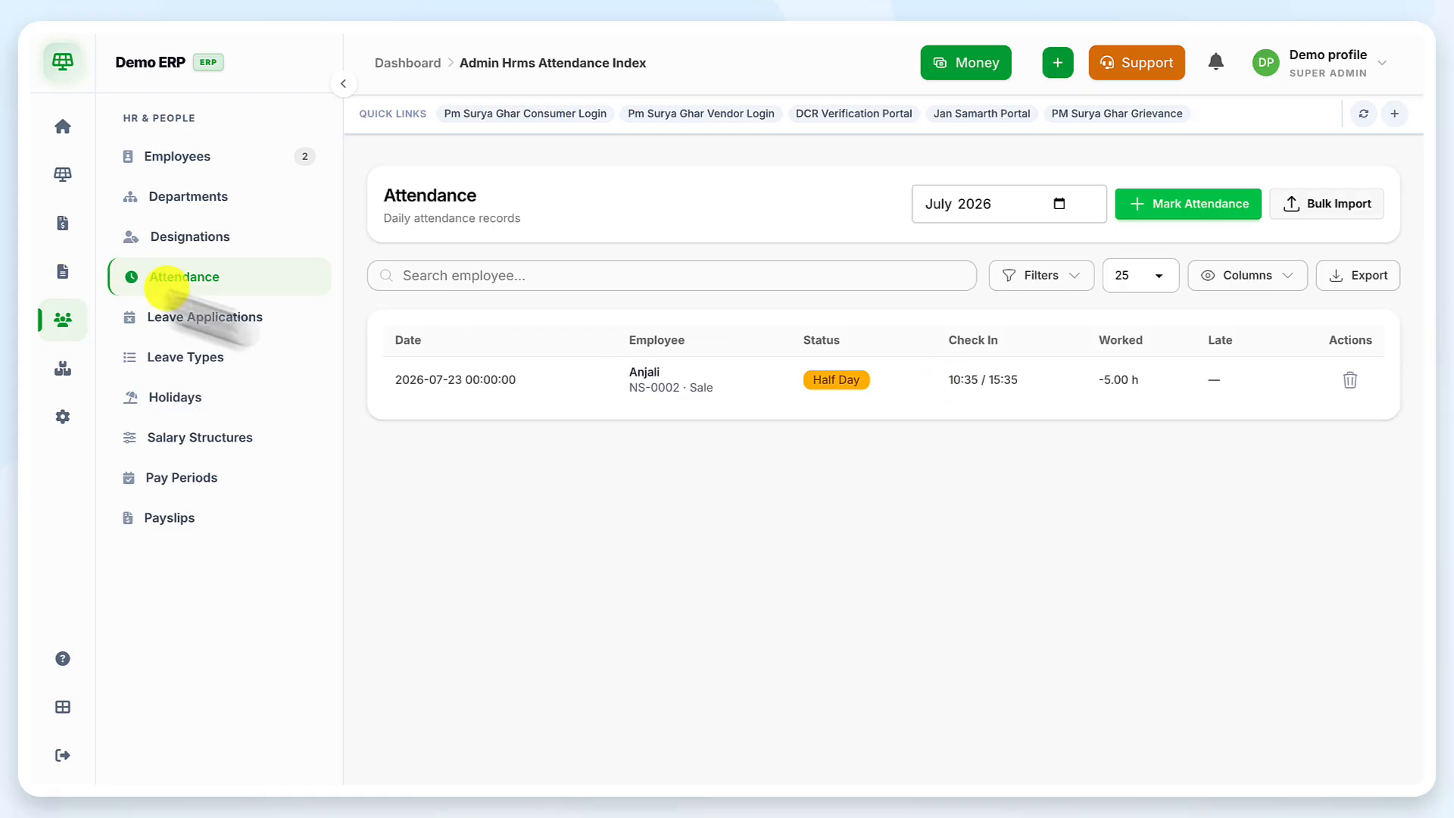
Go via Leave Applications to the empty Leave Types page
{"action": "left_click", "coordinate": [262, 320]}
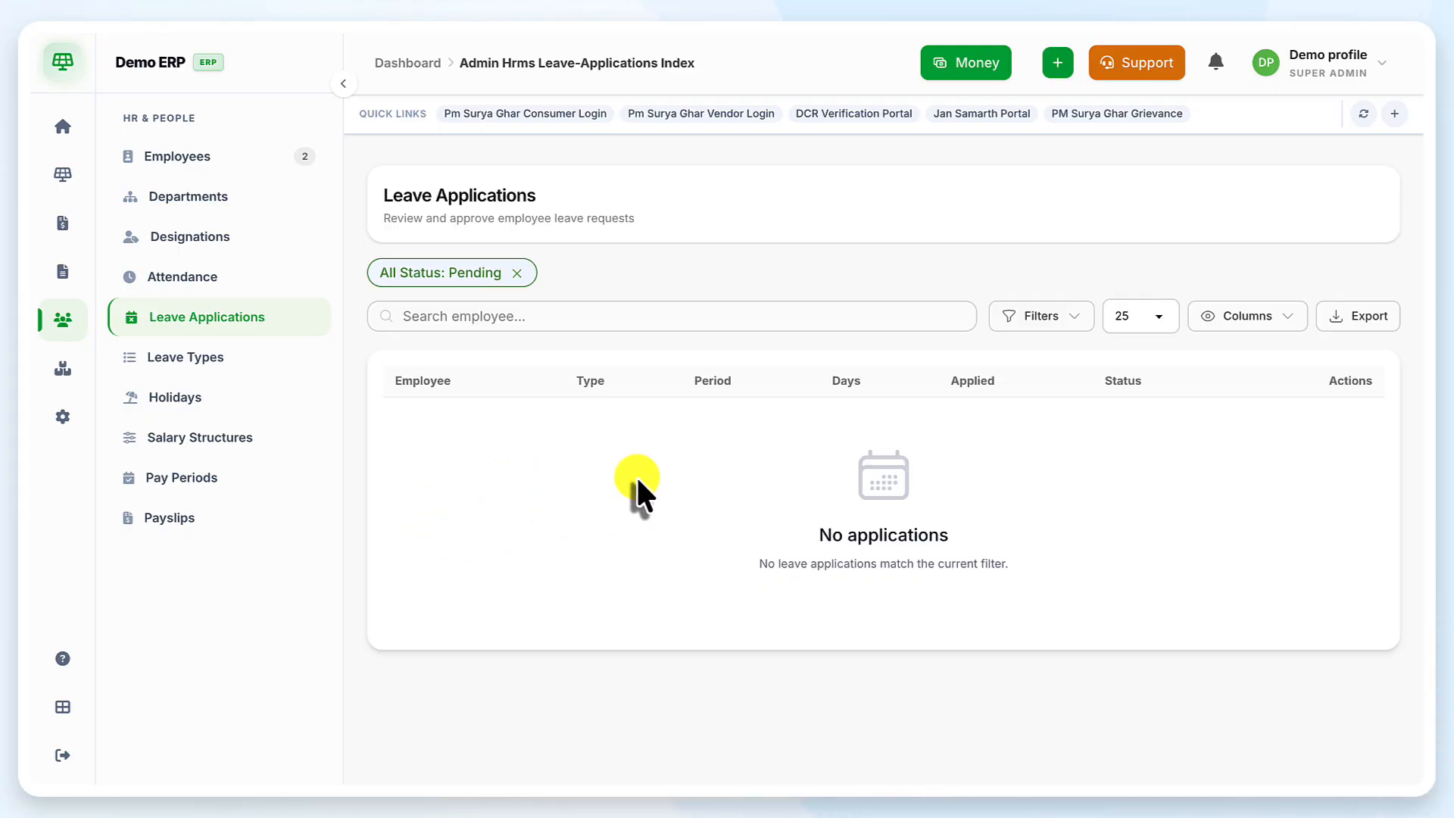
{"action": "left_click", "coordinate": [310, 375]}
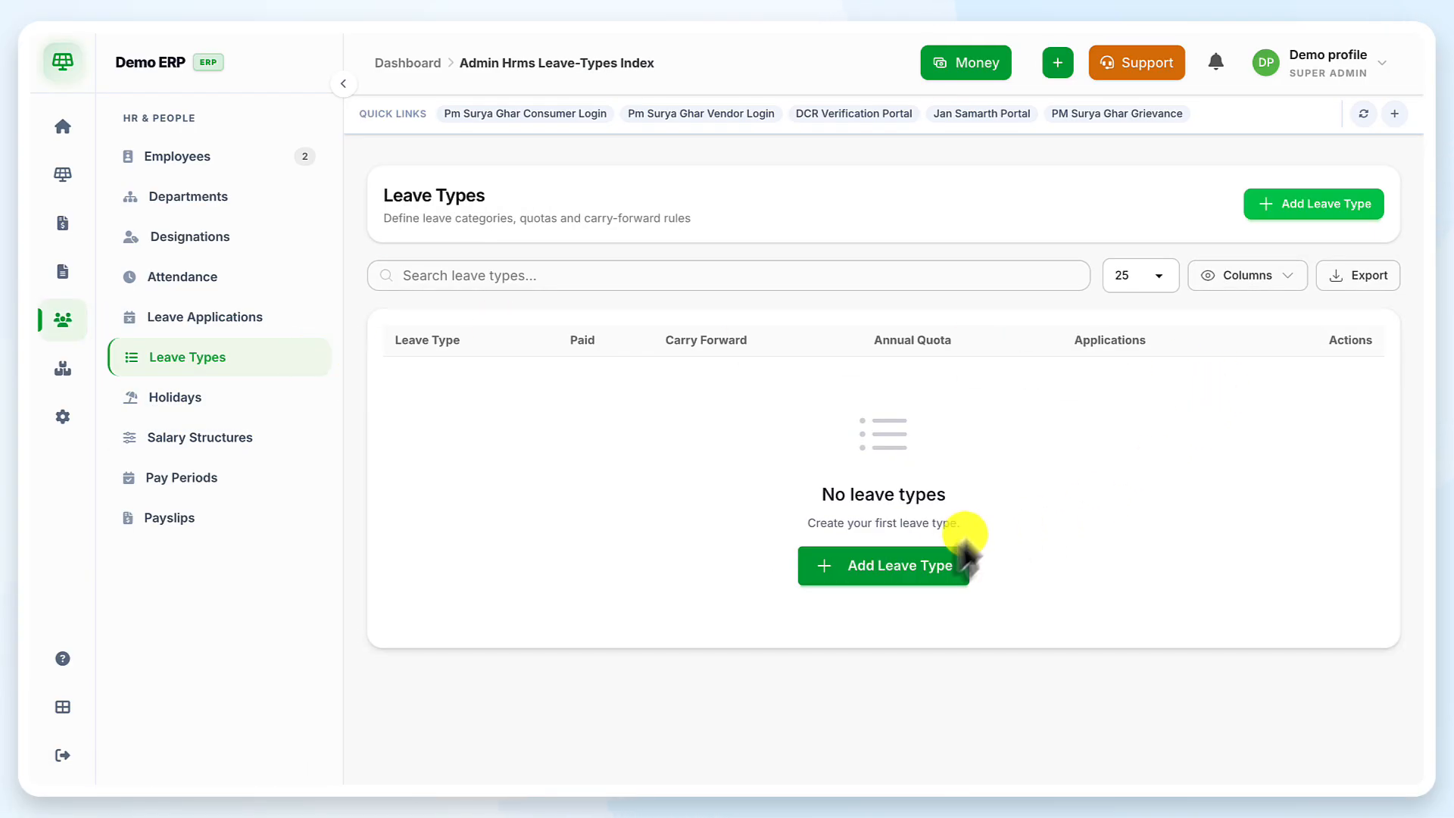
Add a paid leave type named 'Casual leave' with code CL
{"action": "left_click", "coordinate": [947, 566]}
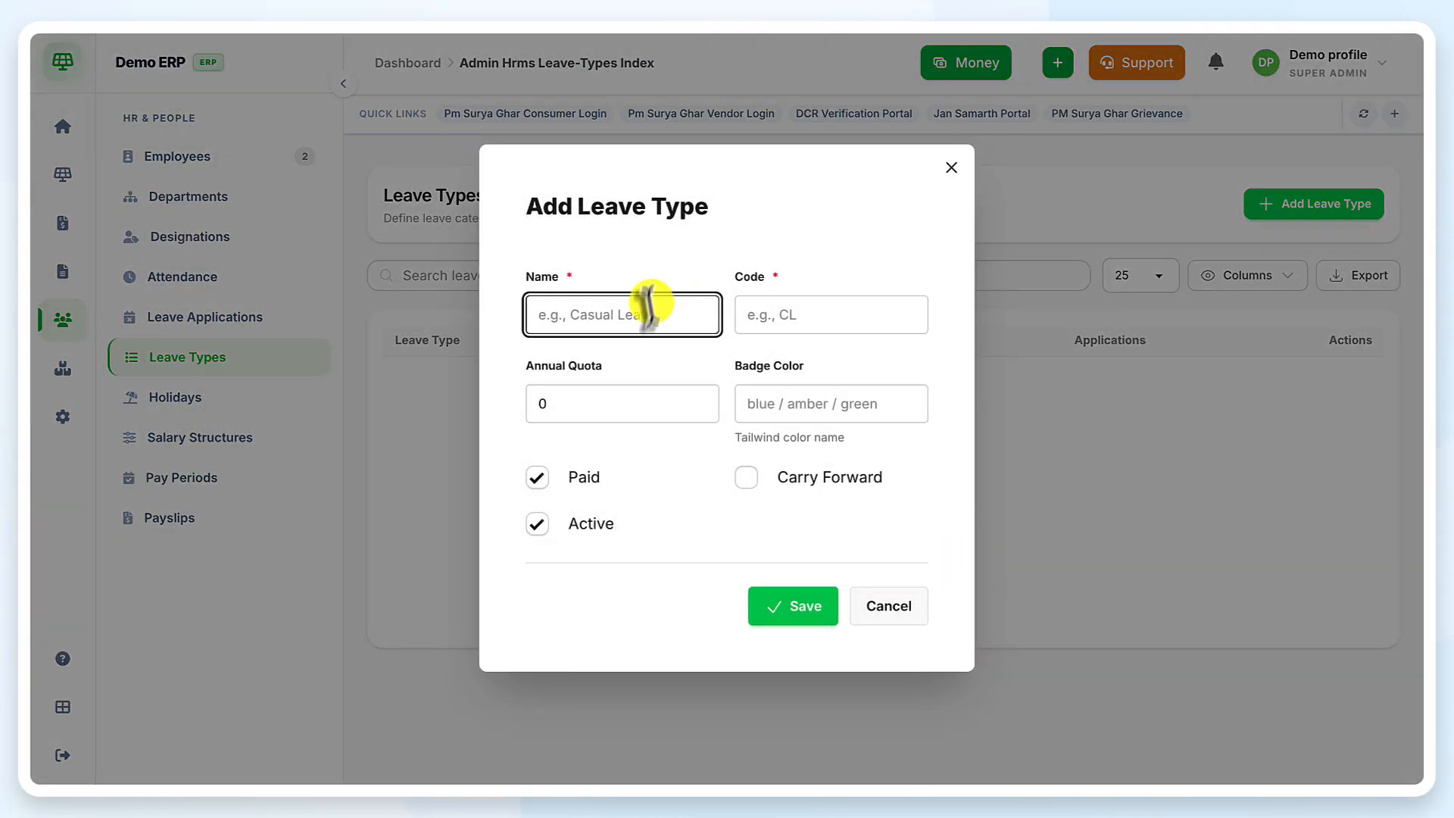
{"action": "left_click", "coordinate": [648, 325]}
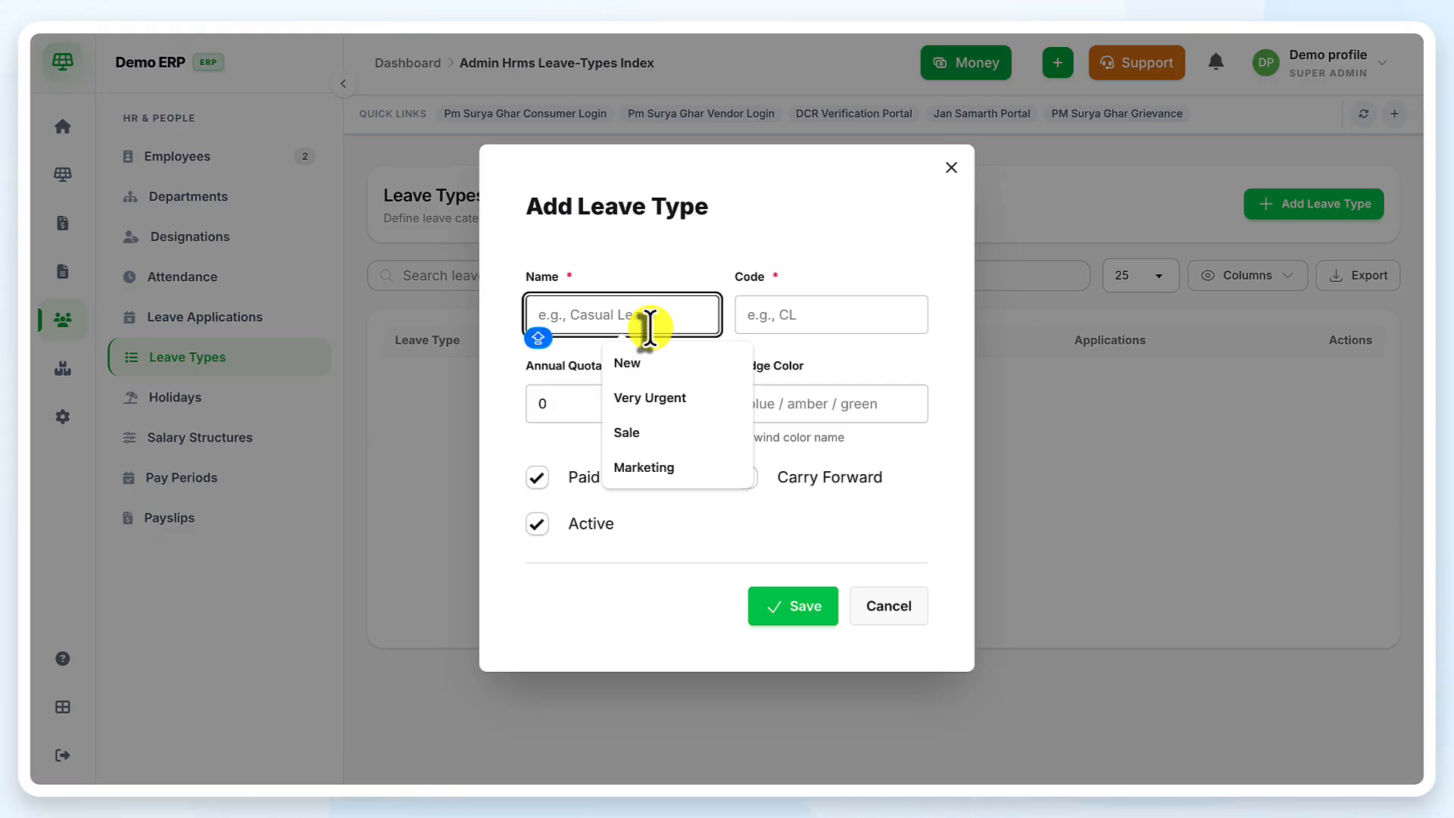
{"action": "type", "text": "Casual leave"}
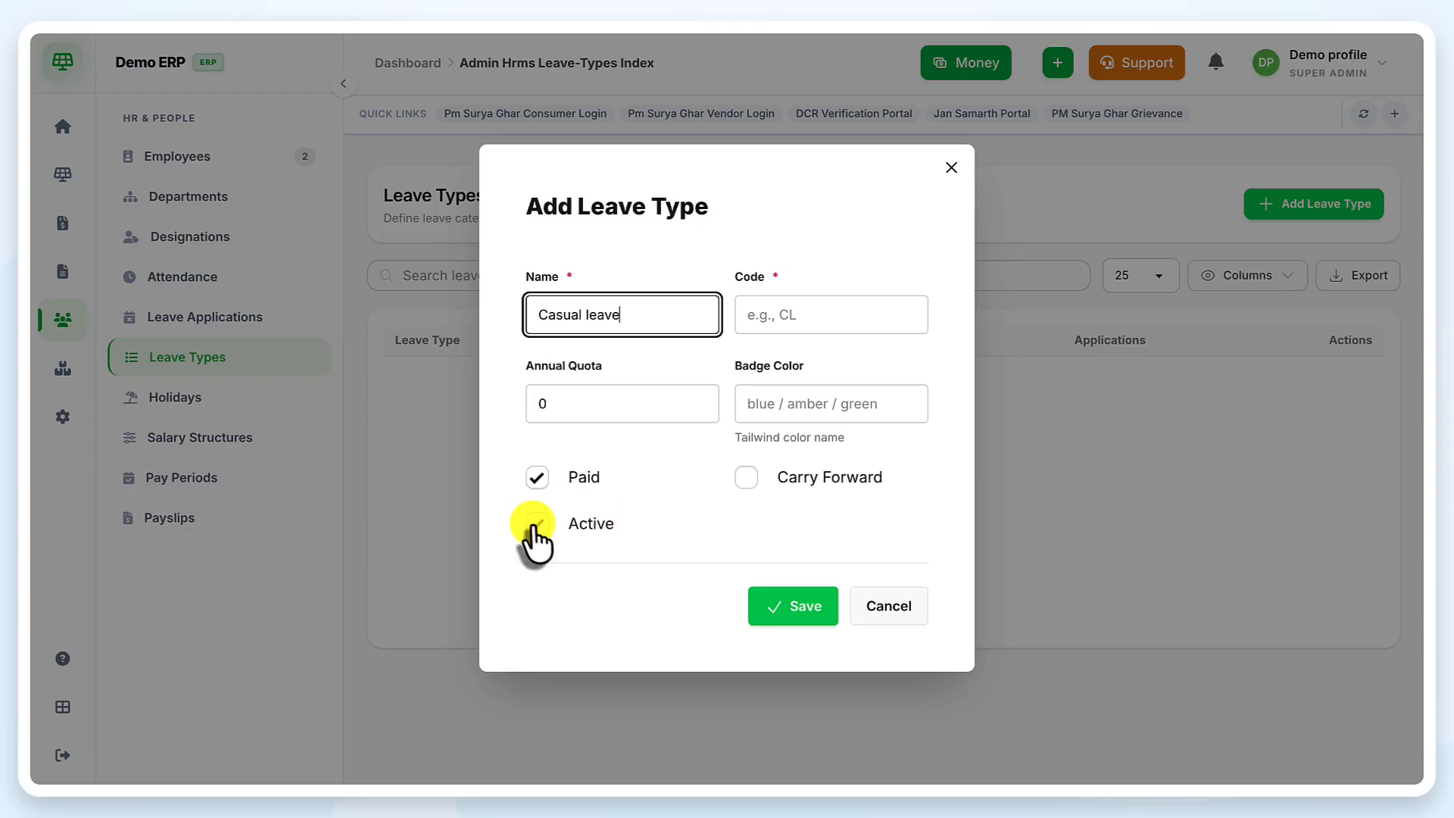
{"action": "left_click", "coordinate": [795, 609]}
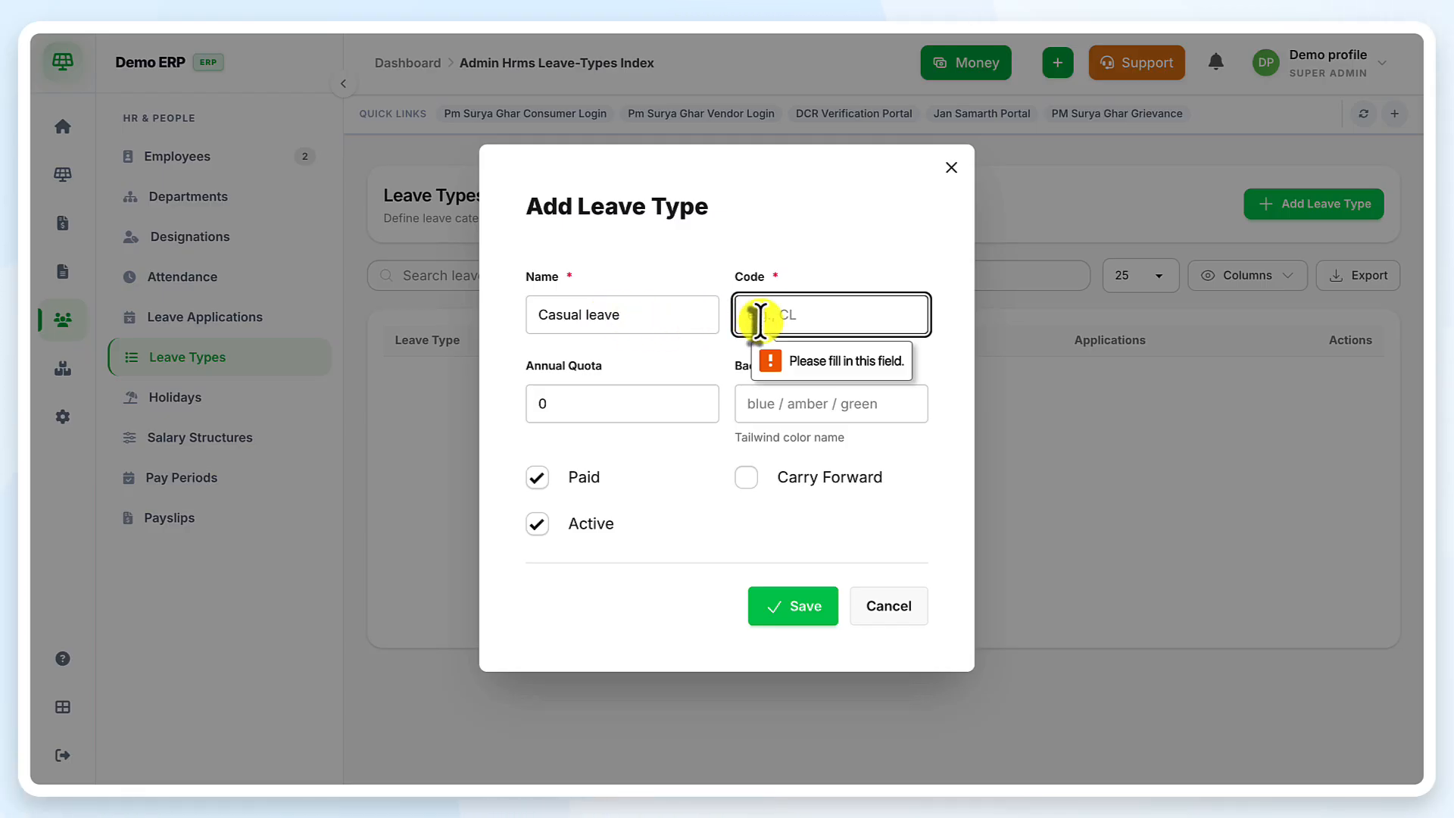
{"action": "type", "text": "c"}
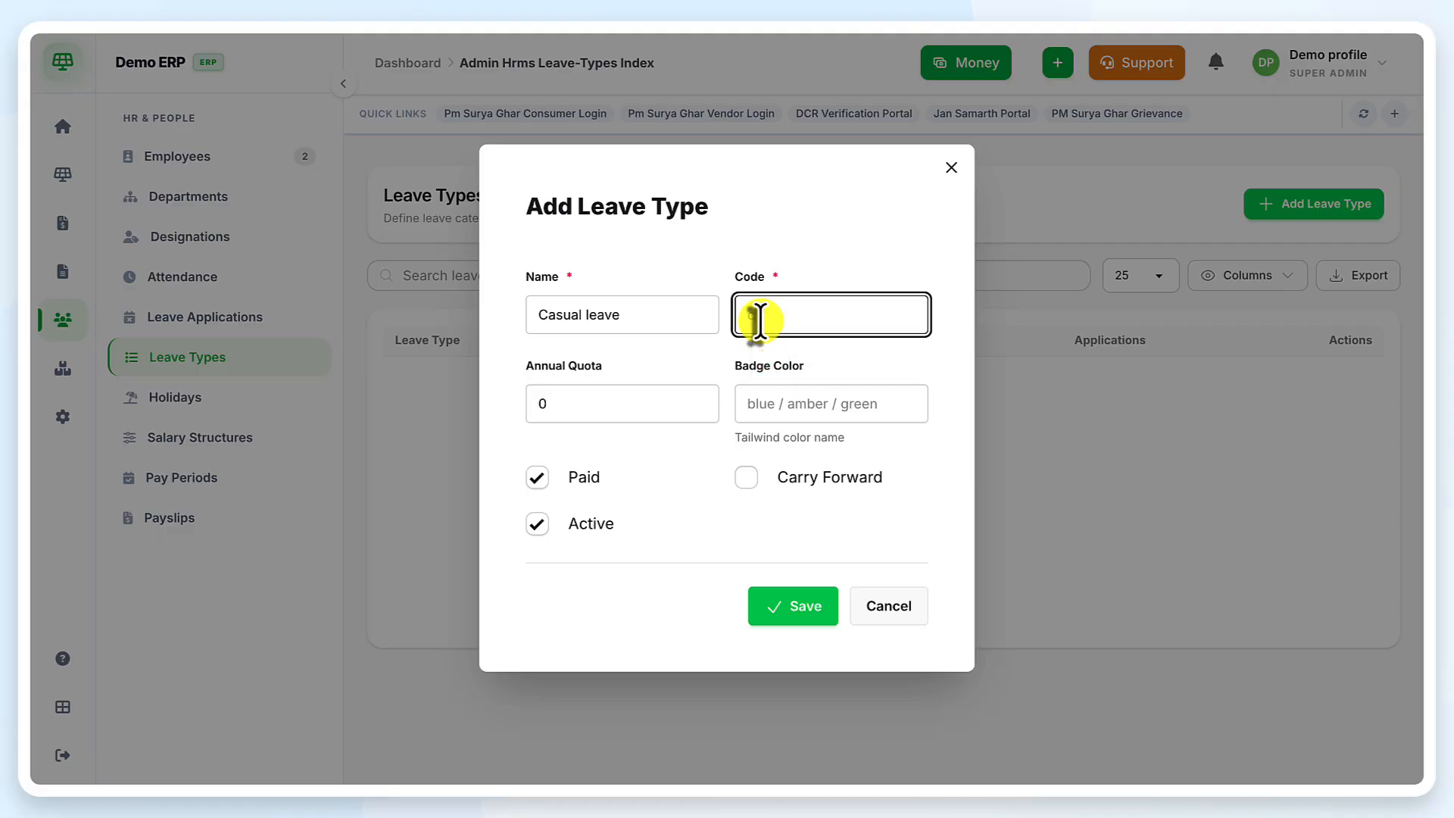
{"action": "type", "text": "l"}
{"action": "left_click", "coordinate": [801, 598]}
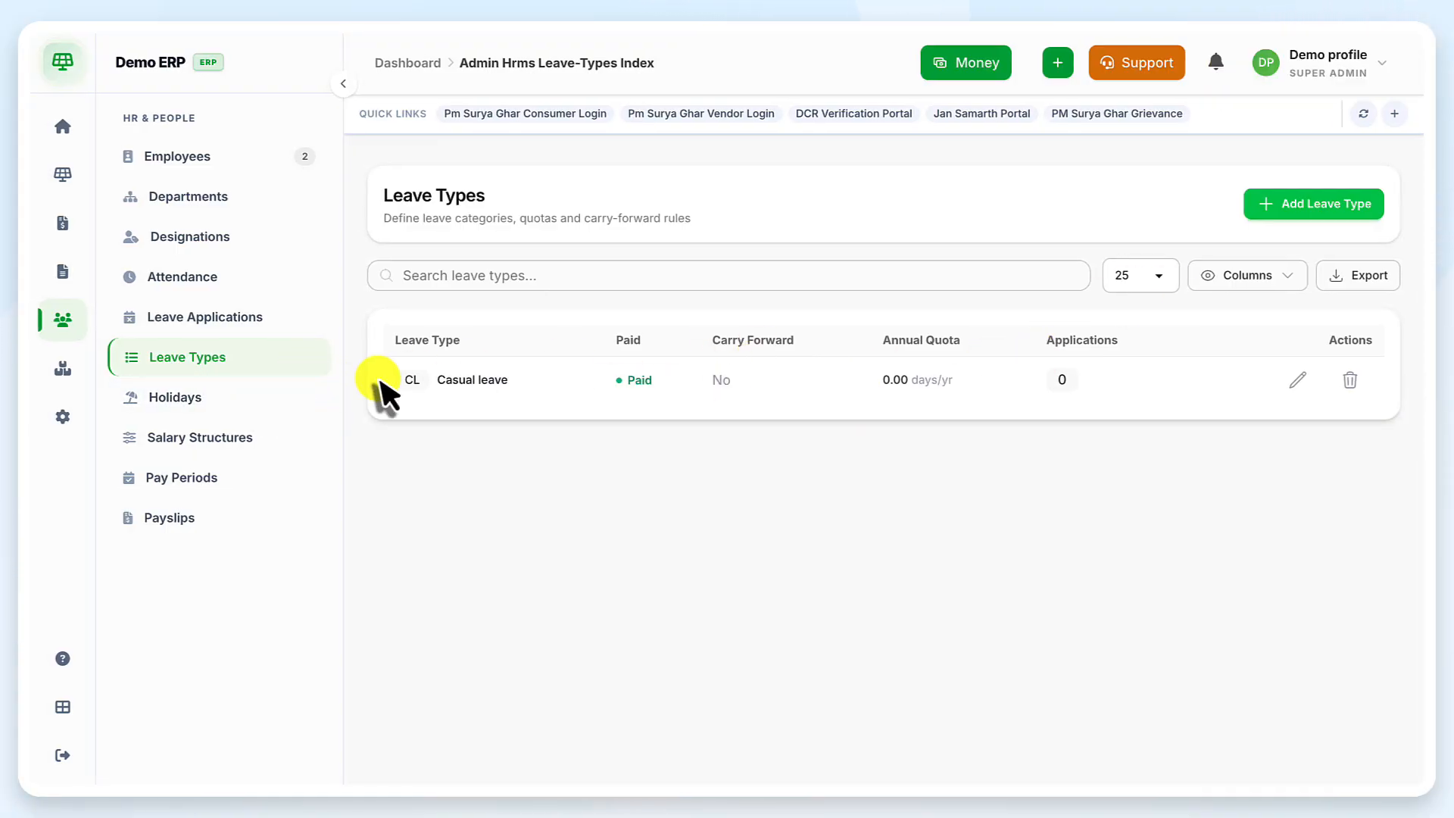
Add a Holi holiday dated 31 Jul 2026, then go to Salary Structures
{"action": "left_click", "coordinate": [201, 387]}
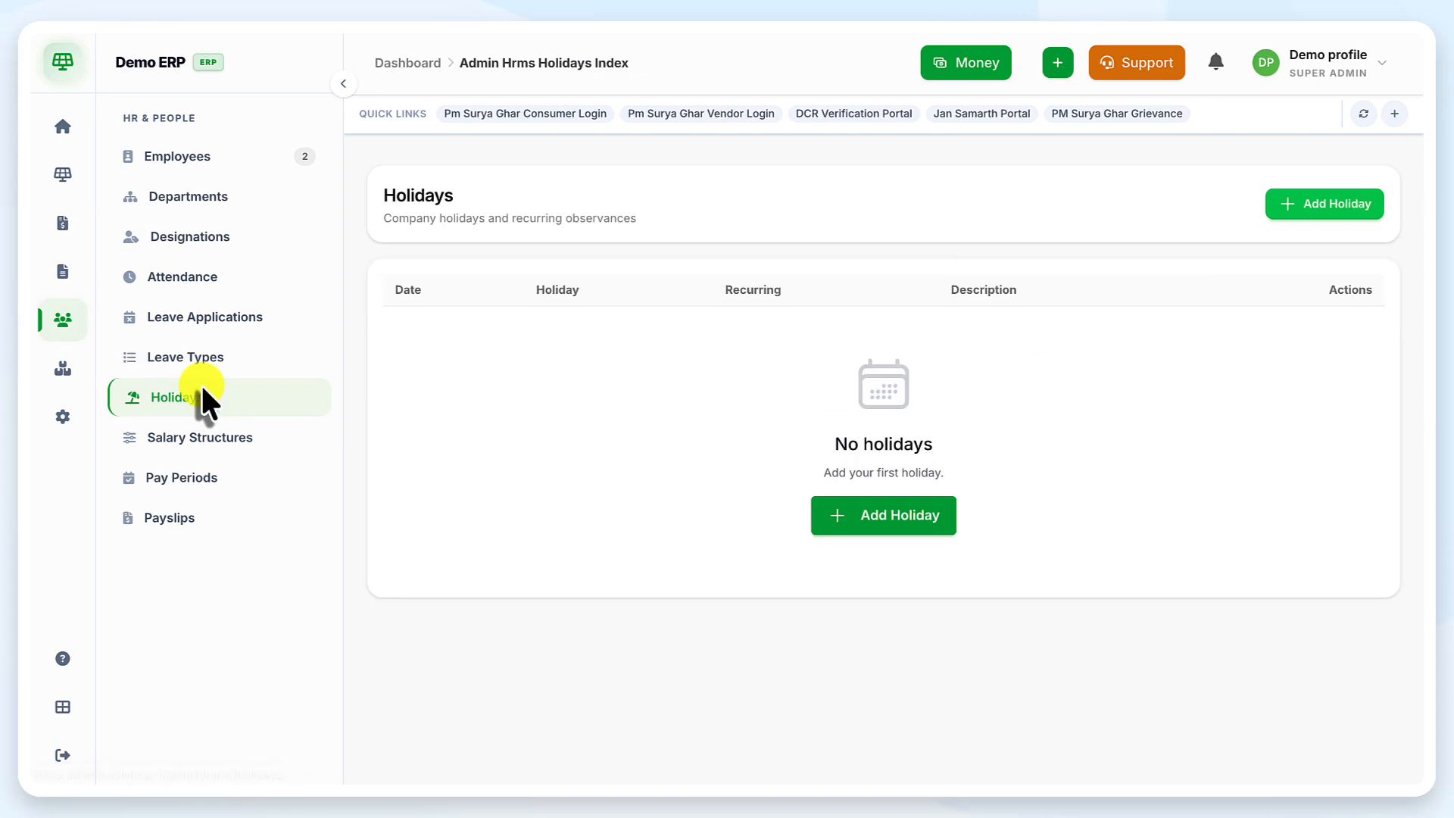
{"action": "left_click", "coordinate": [912, 522]}
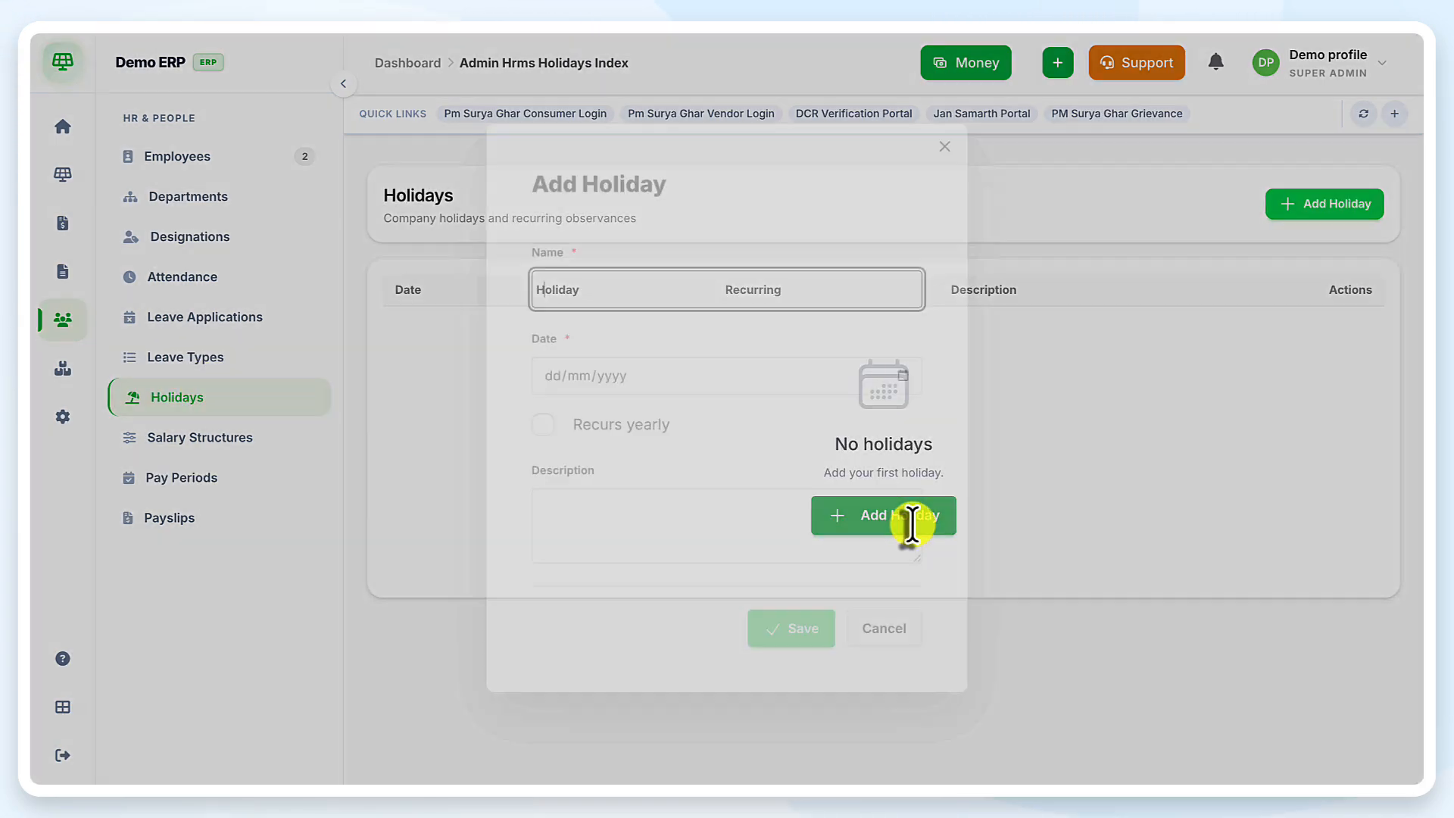
{"action": "left_click", "coordinate": [670, 280]}
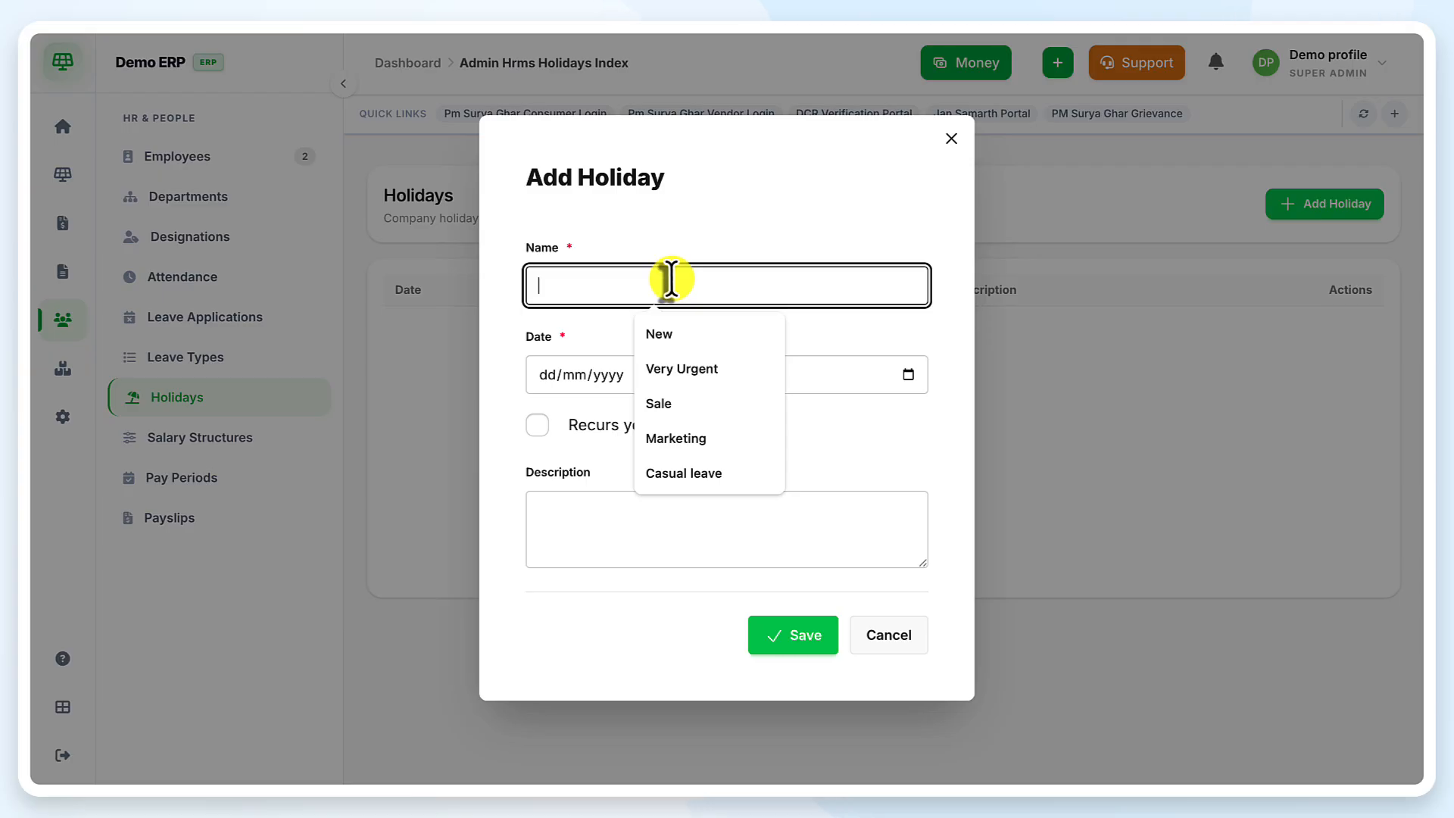
{"action": "type", "text": "Holi"}
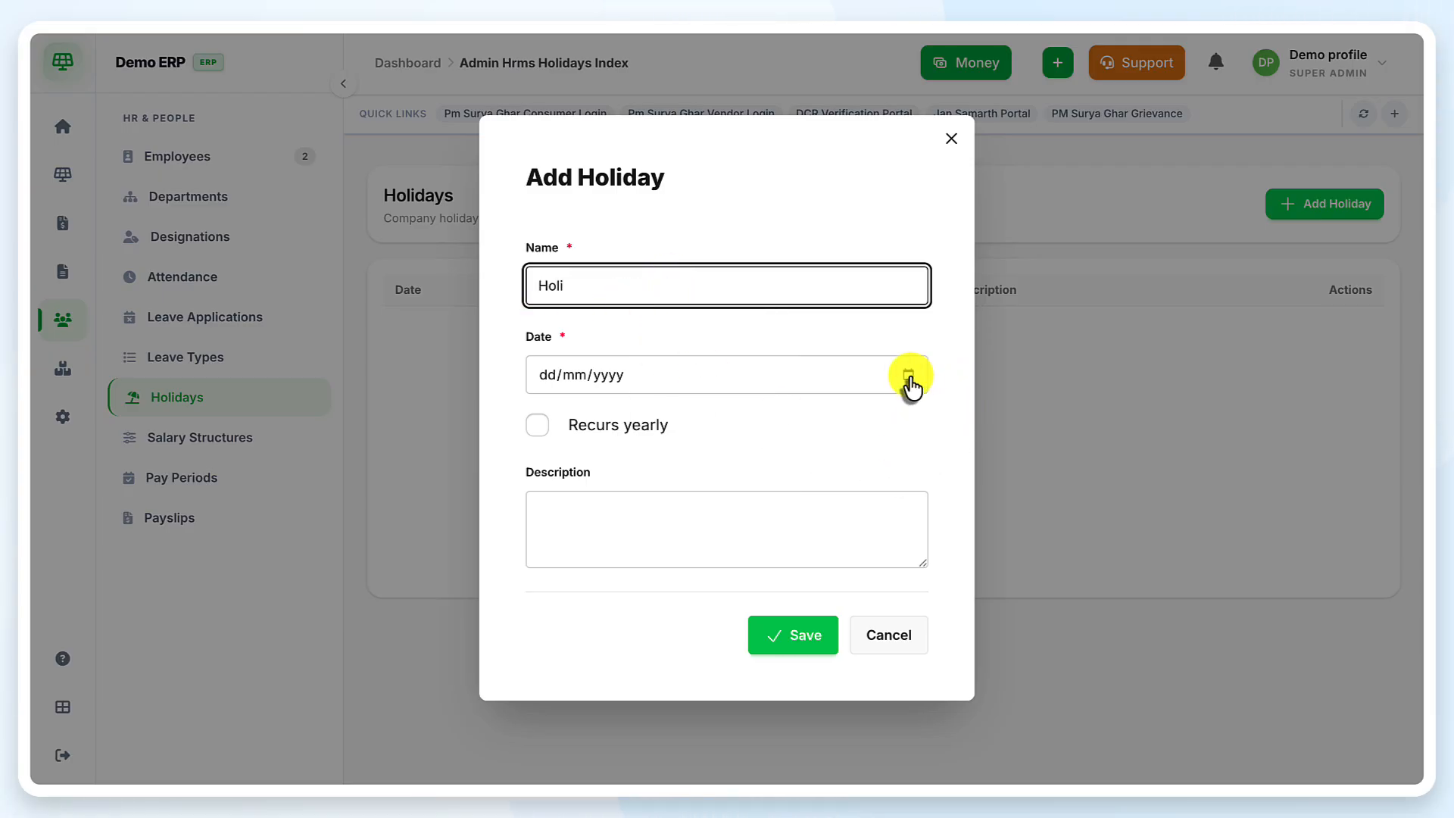
{"action": "left_click", "coordinate": [909, 374]}
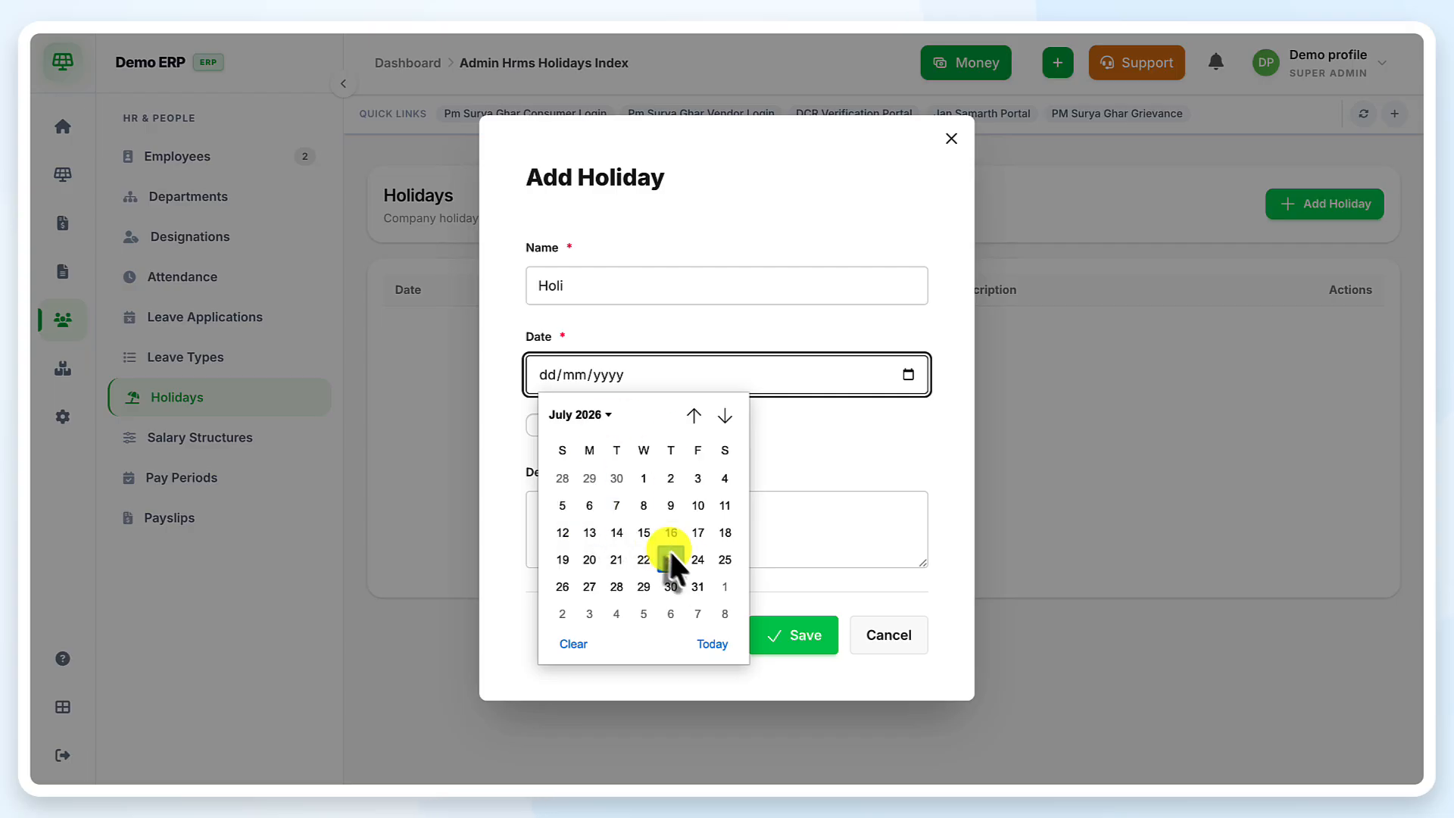
{"action": "left_click", "coordinate": [697, 586]}
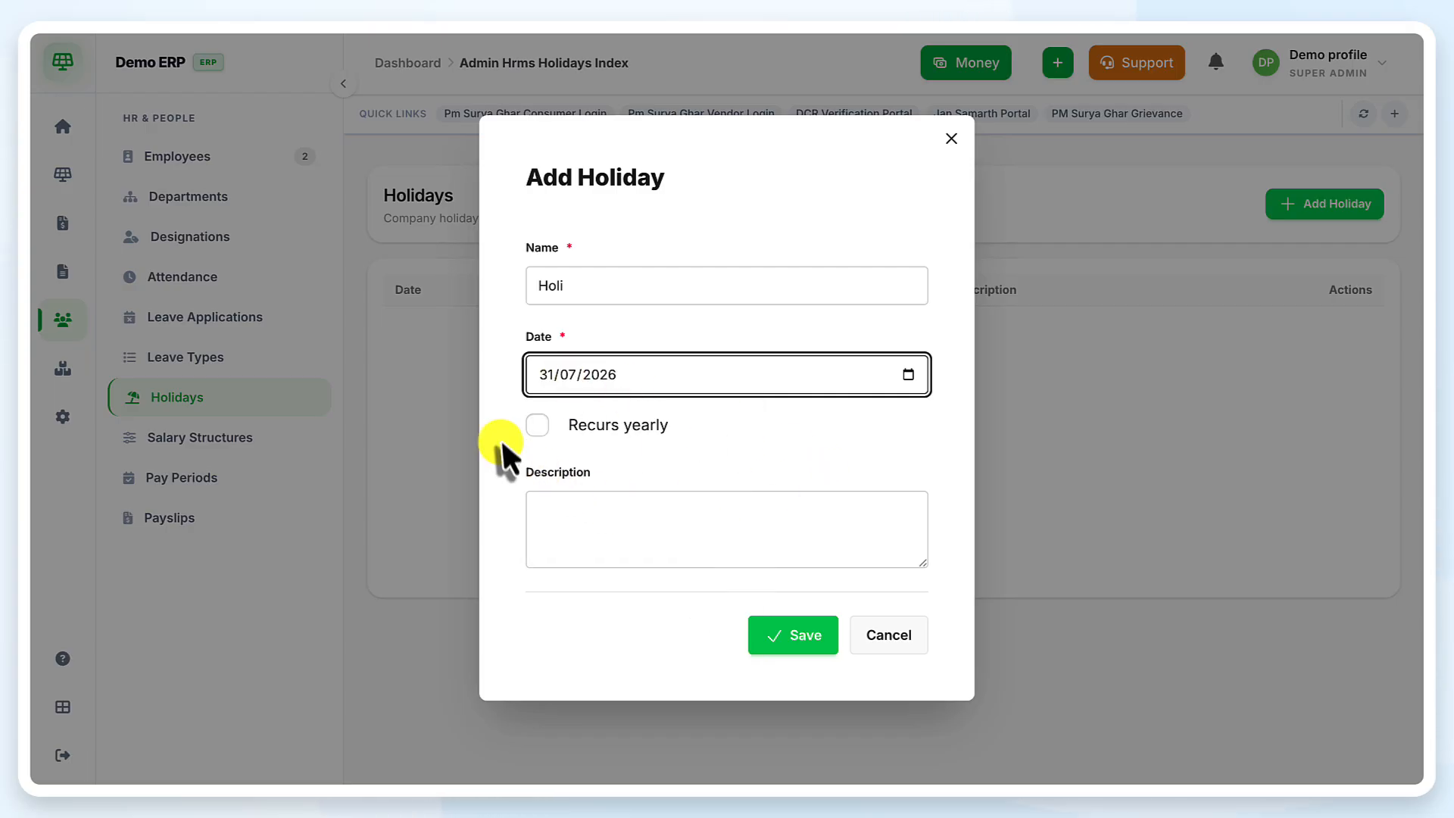
{"action": "left_click", "coordinate": [811, 648]}
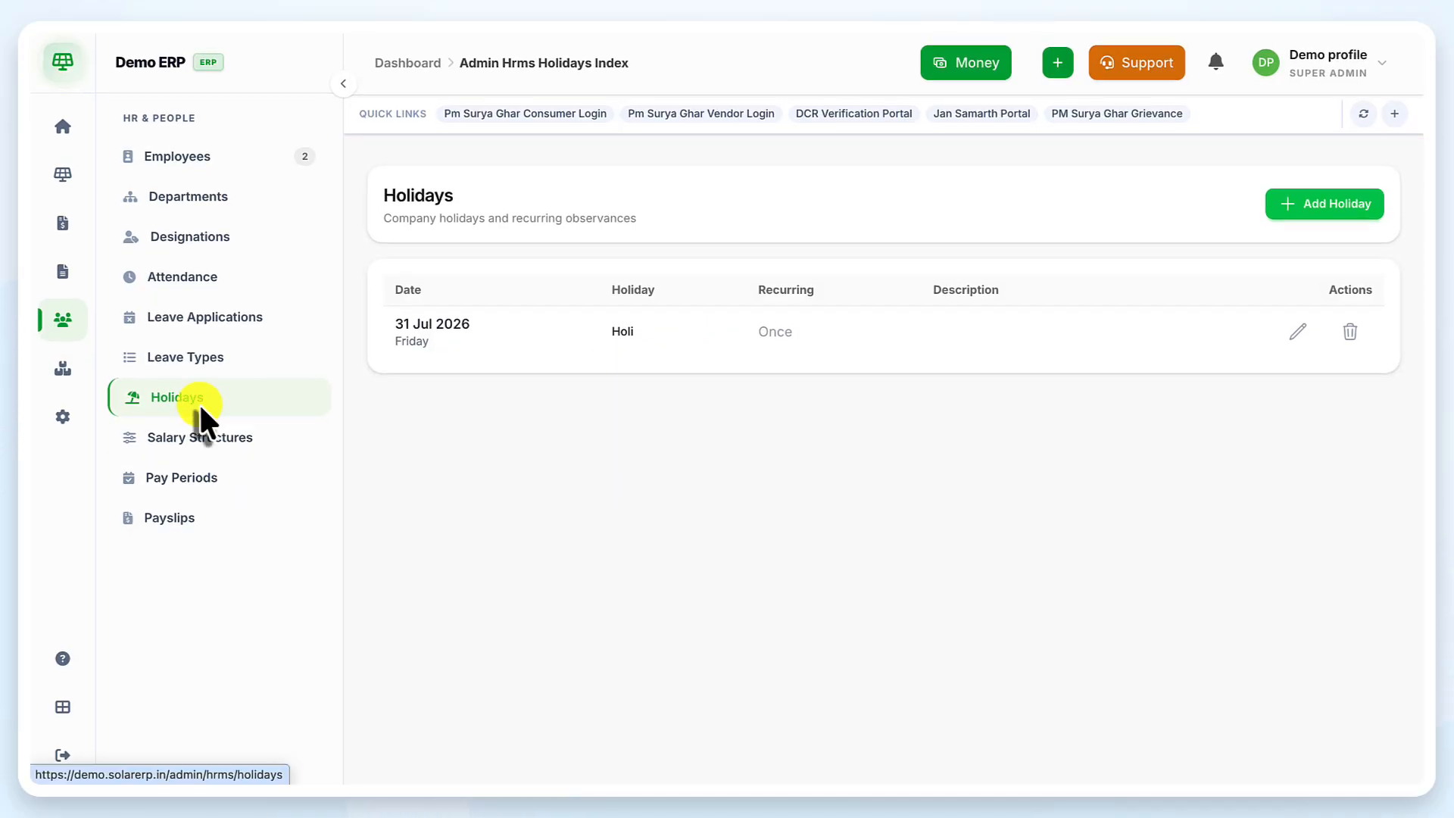
{"action": "left_click", "coordinate": [197, 443]}
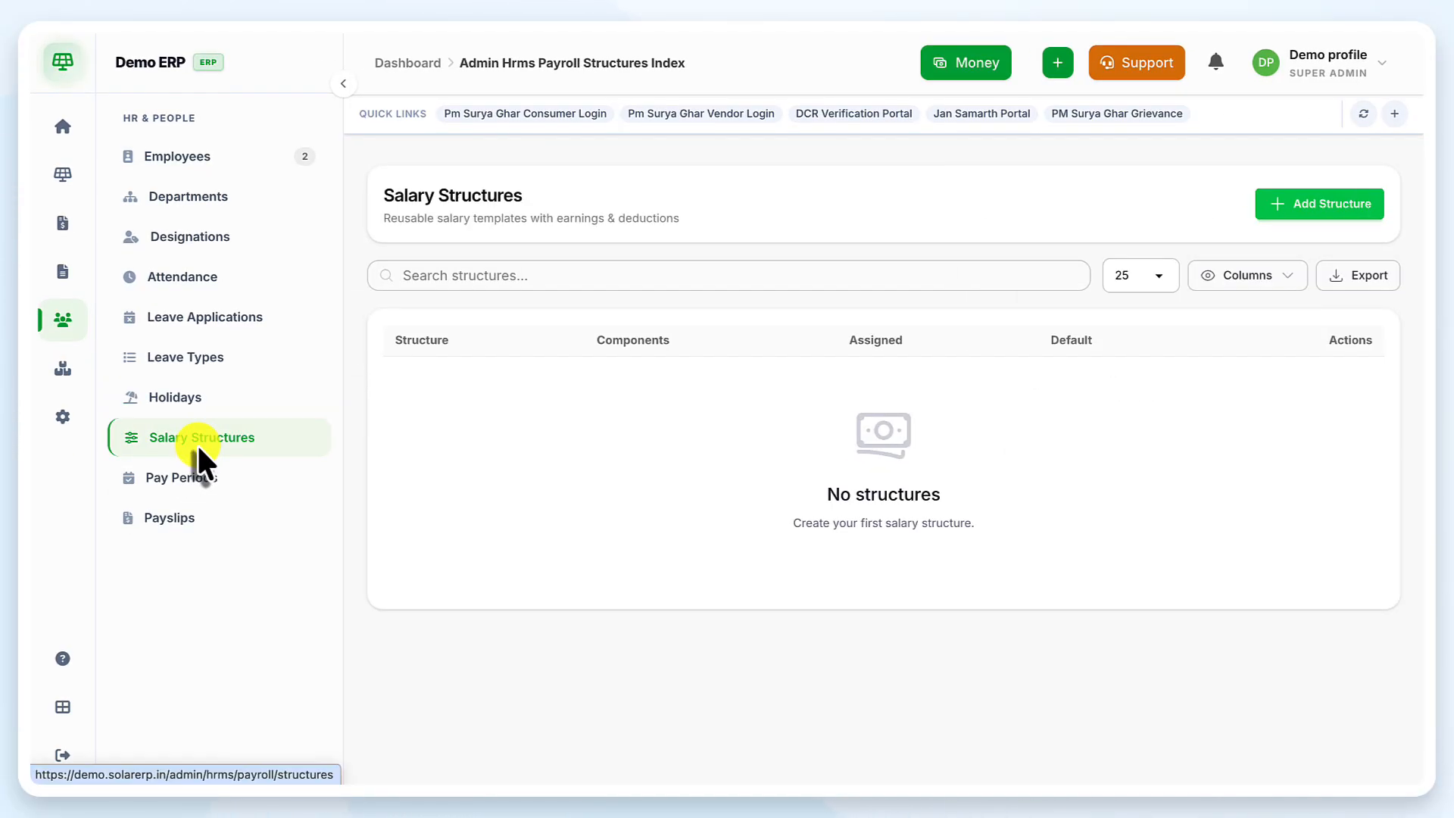
Save a salary structure named Sales with Basic, HRA and Conveyance components
{"action": "left_click", "coordinate": [1344, 221]}
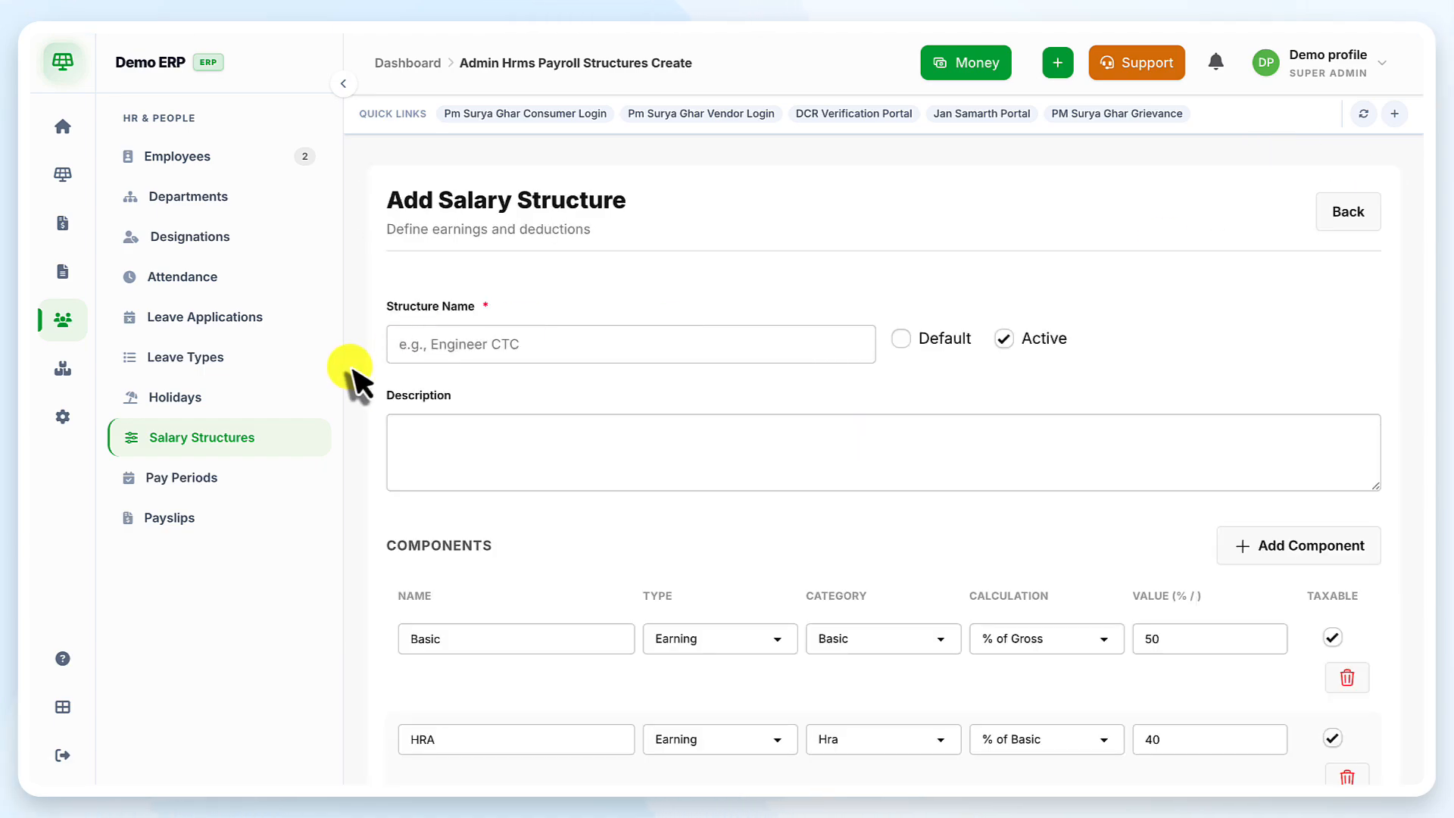
{"action": "left_click", "coordinate": [493, 344]}
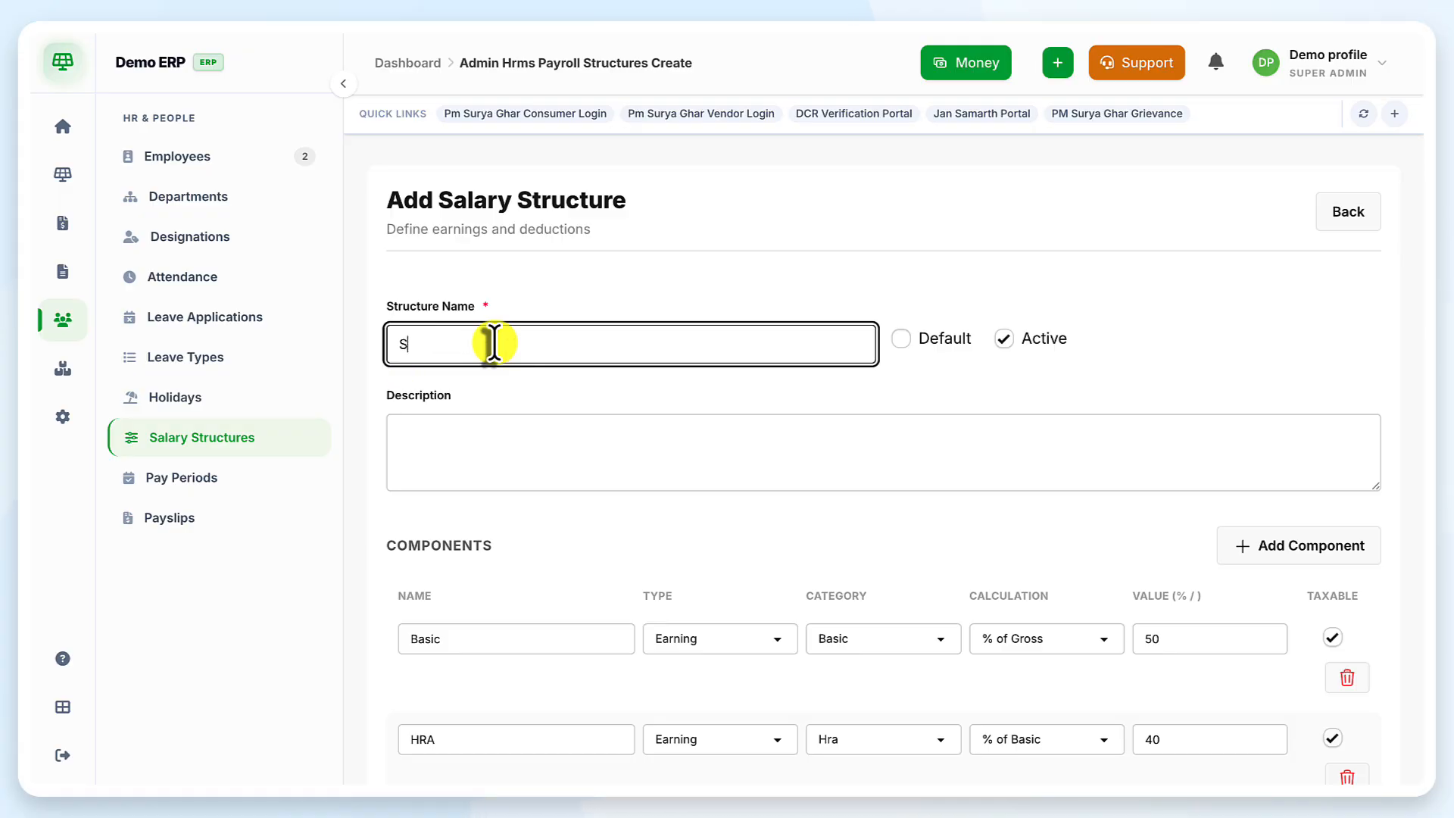
{"action": "left_click", "coordinate": [740, 401]}
{"action": "scroll", "coordinate": [780, 416], "scroll_direction": "down", "scroll_amount": 2}
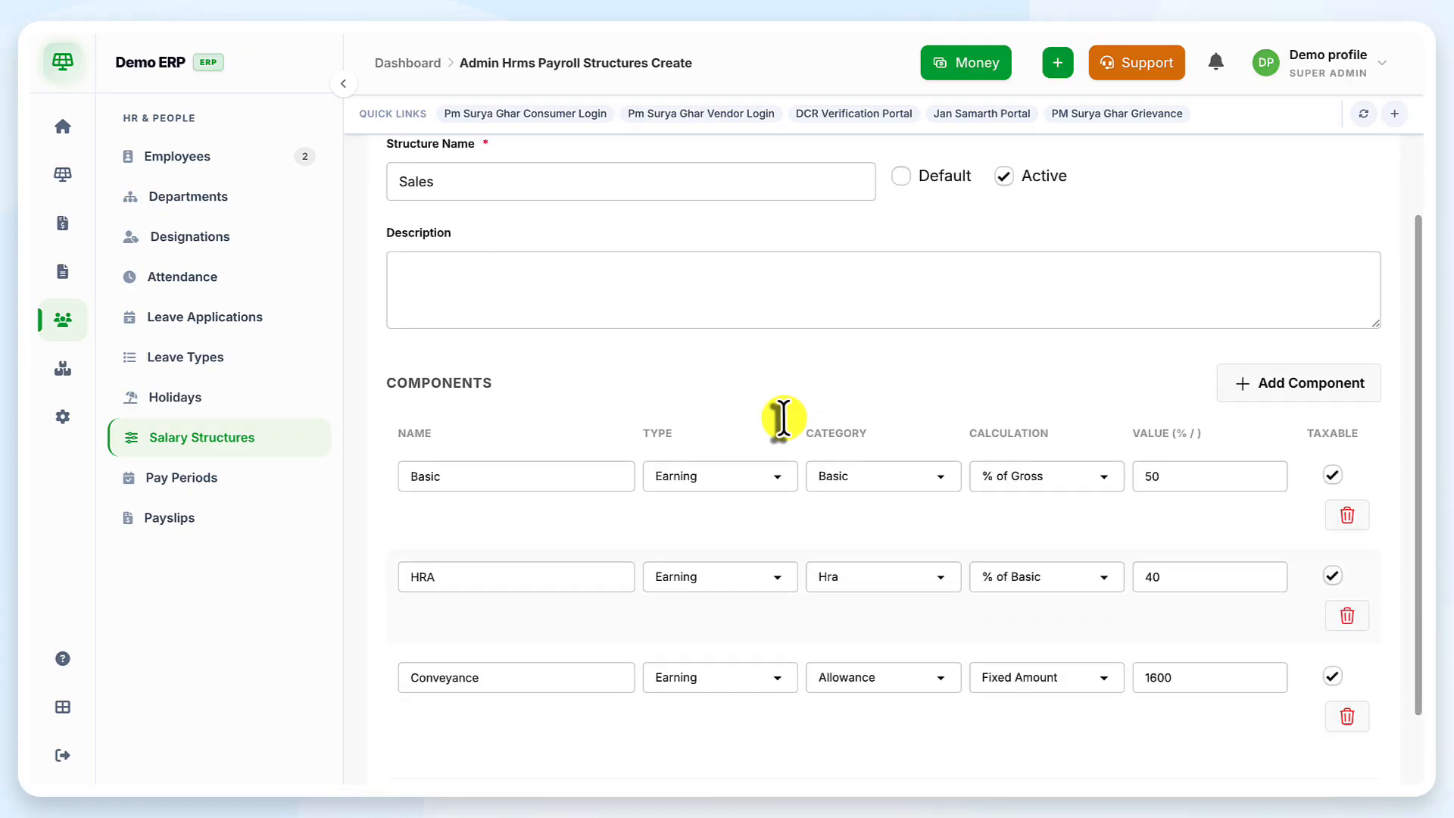
{"action": "left_click", "coordinate": [659, 267]}
{"action": "scroll", "coordinate": [663, 284], "scroll_direction": "down", "scroll_amount": 1}
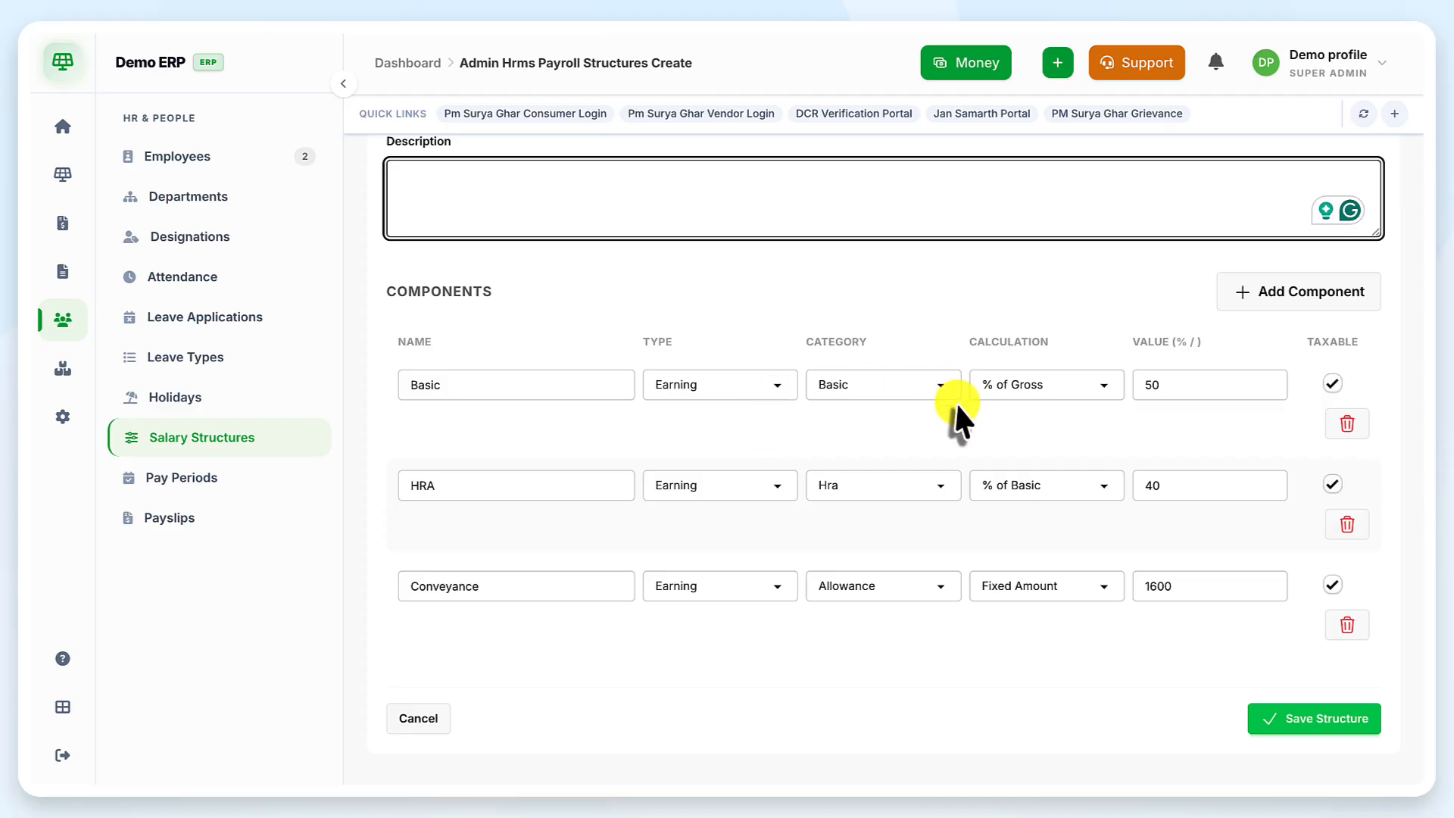
{"action": "left_click", "coordinate": [926, 408]}
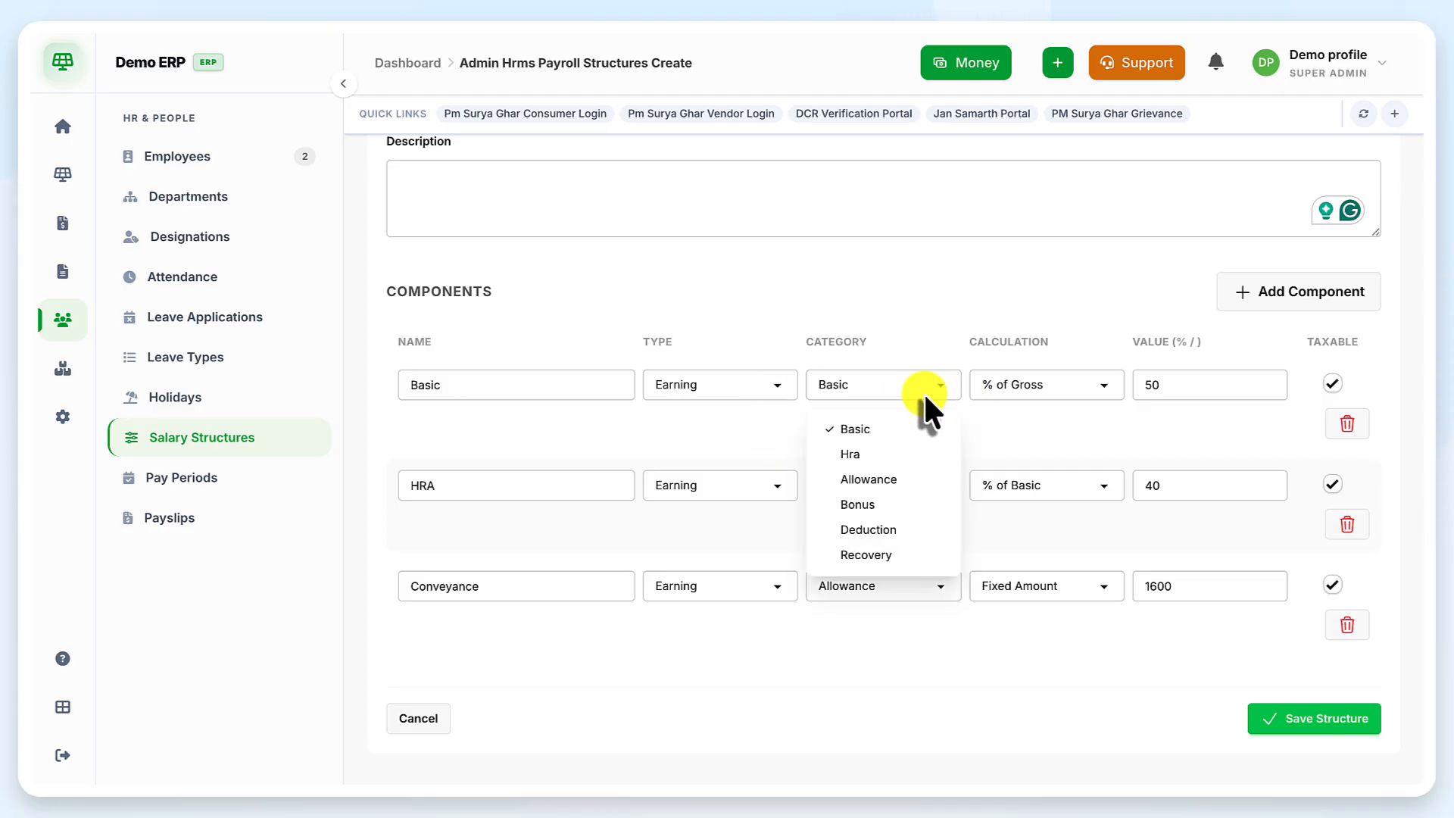
{"action": "left_click", "coordinate": [928, 378]}
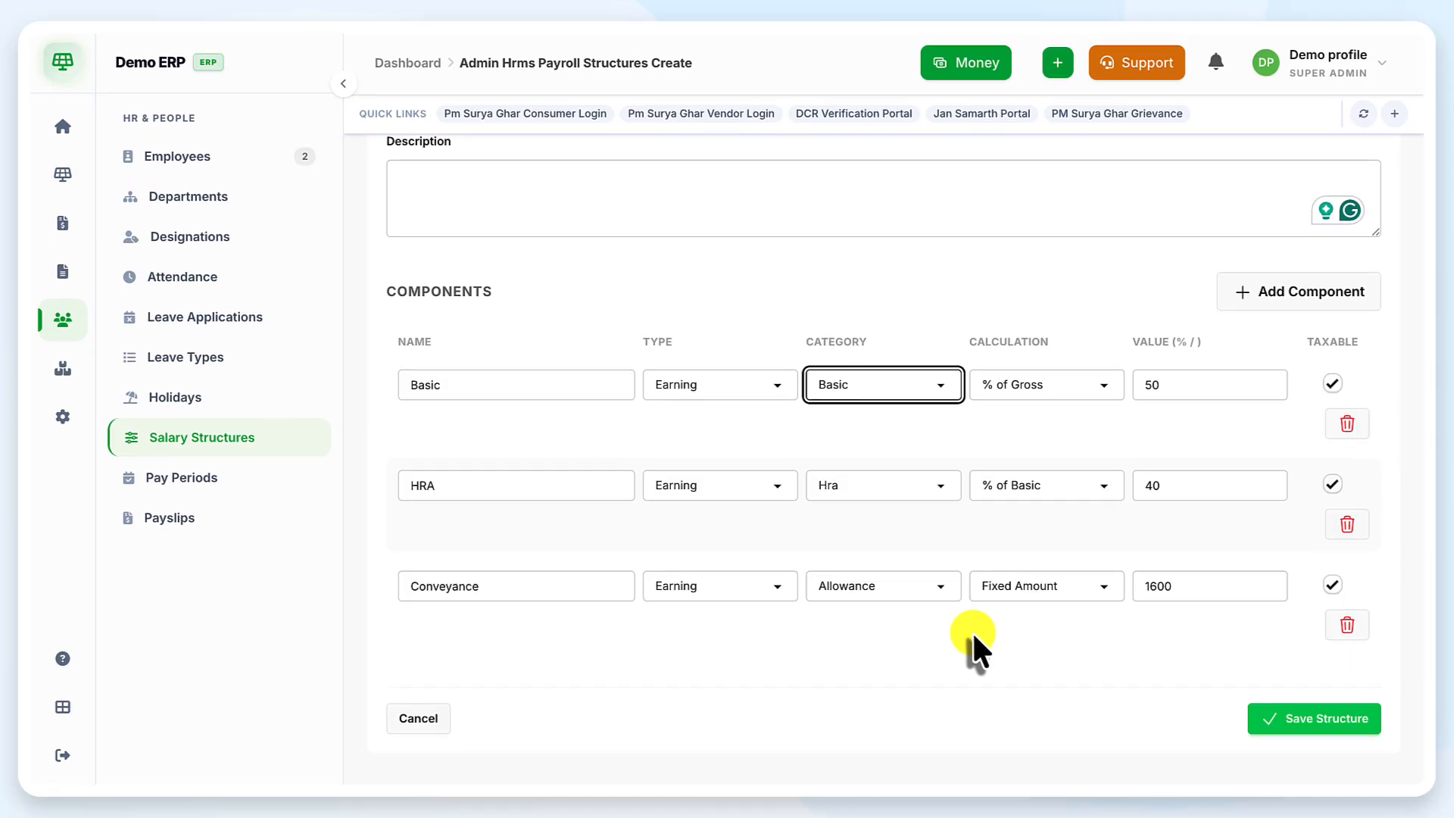
{"action": "scroll", "coordinate": [973, 635], "scroll_direction": "up", "scroll_amount": 3}
{"action": "scroll", "coordinate": [973, 638], "scroll_direction": "down", "scroll_amount": 3}
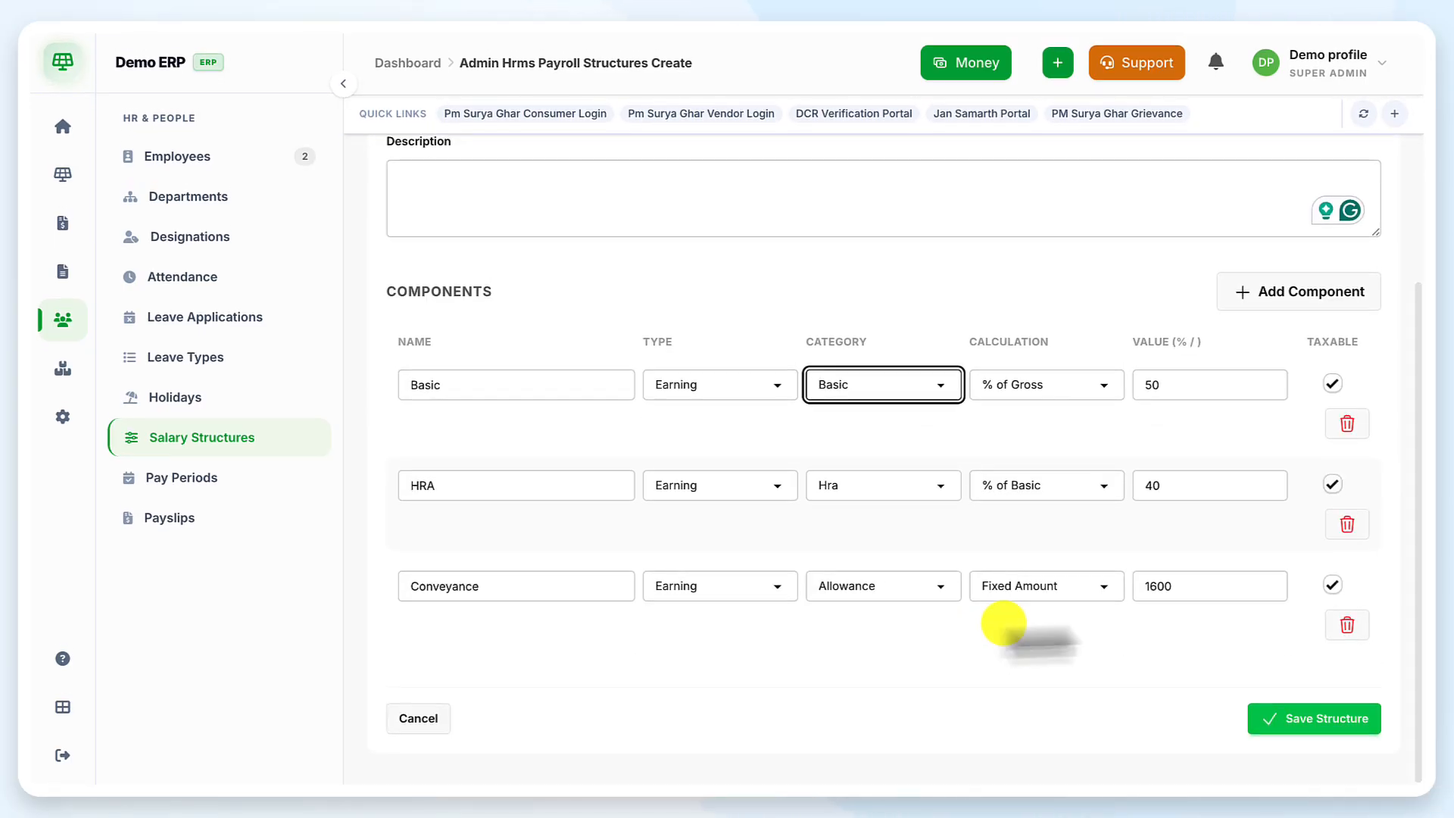
{"action": "left_click", "coordinate": [1301, 728]}
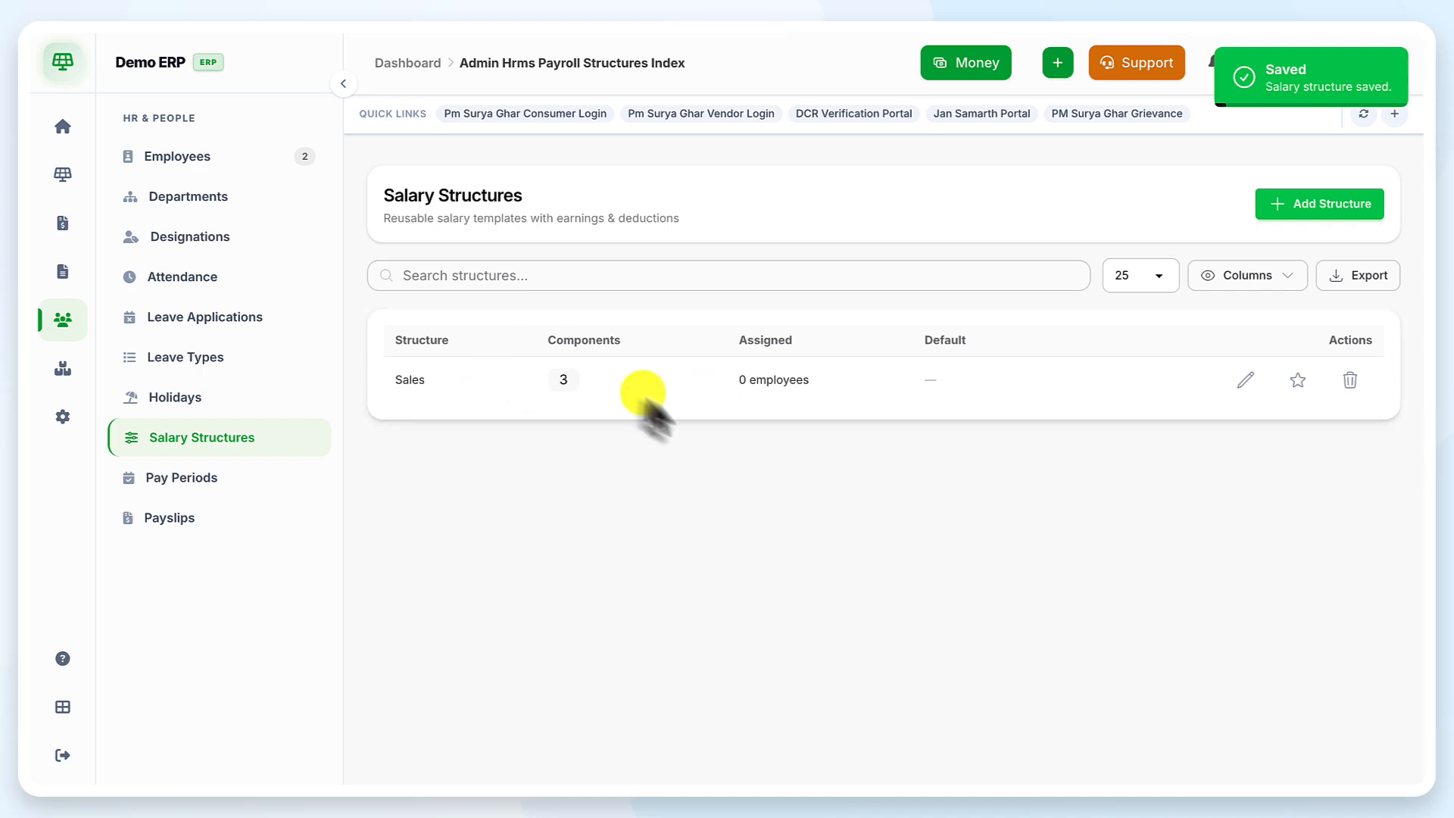
Create a pay period for July 2026
{"action": "left_click", "coordinate": [187, 477]}
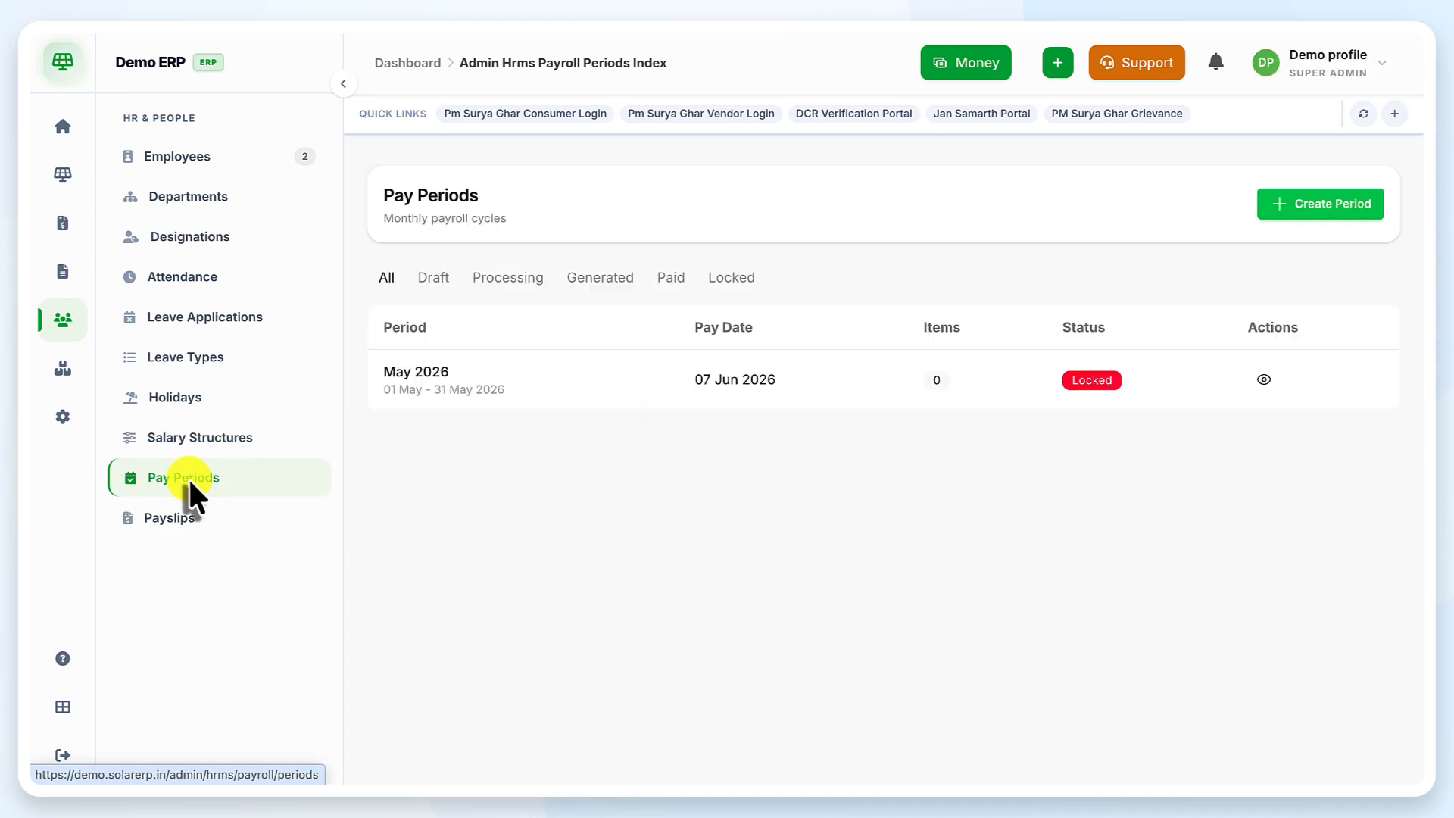
{"action": "left_click", "coordinate": [1323, 215]}
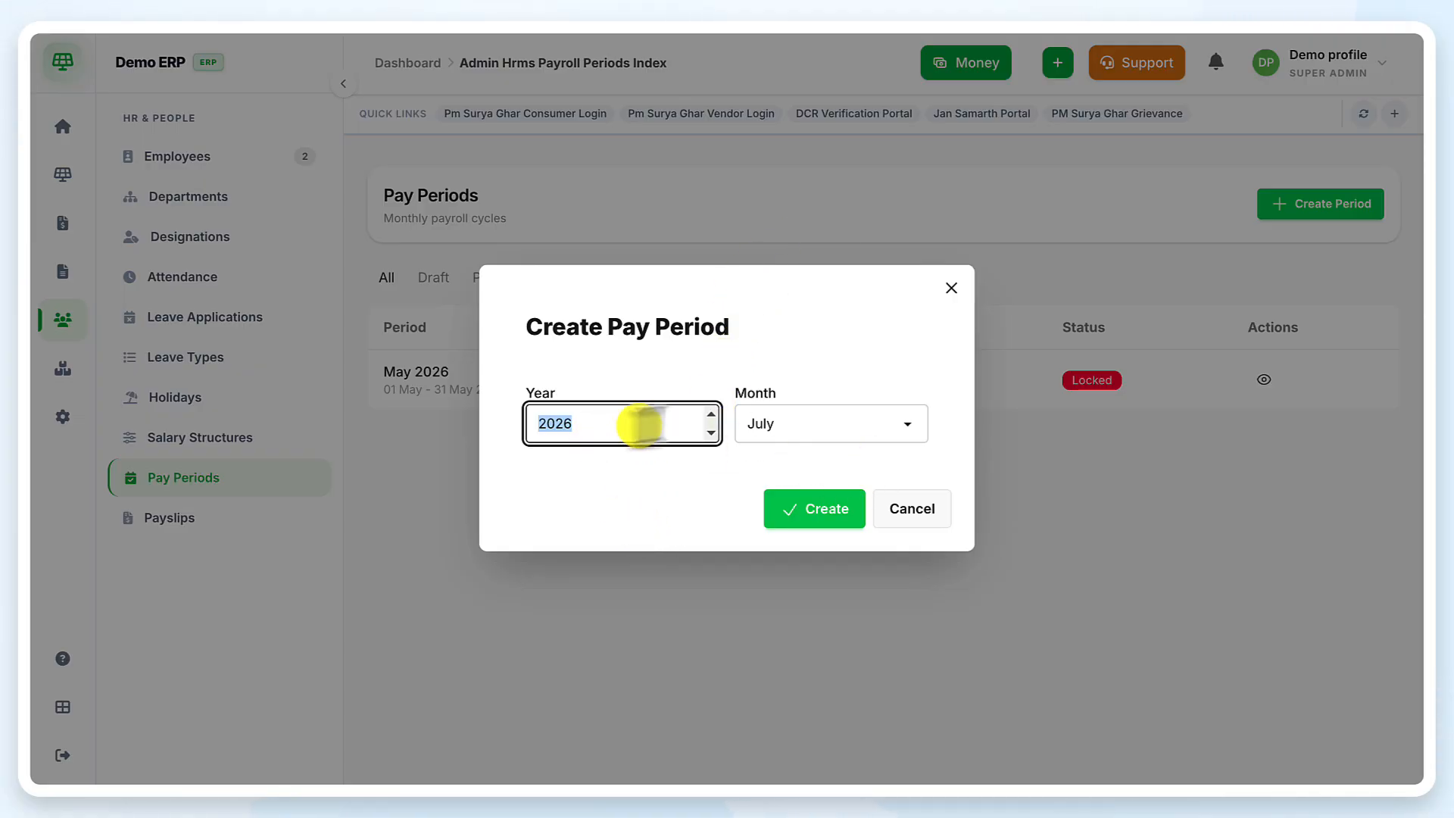
{"action": "left_click", "coordinate": [764, 422]}
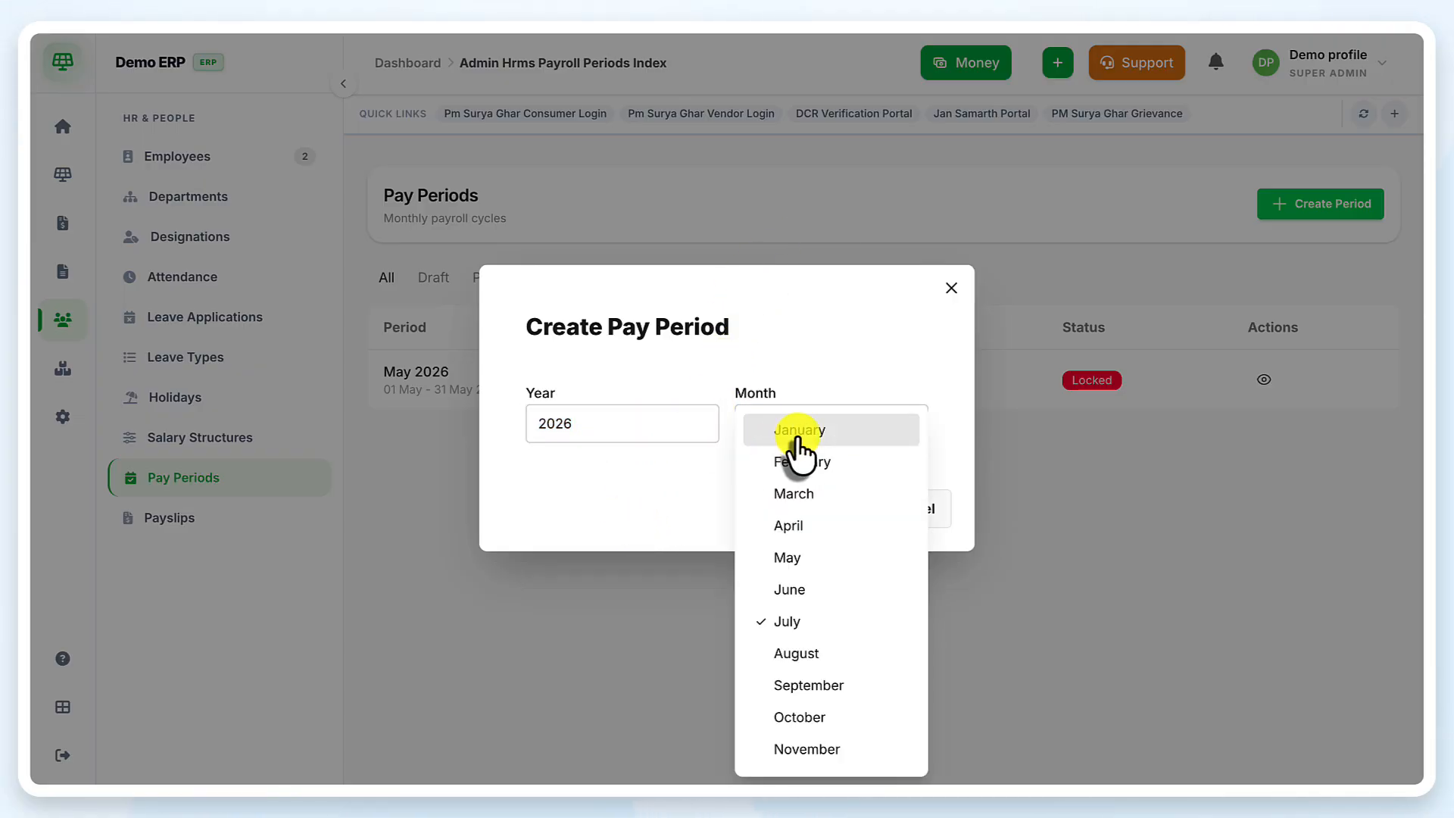
{"action": "left_click", "coordinate": [772, 624]}
{"action": "left_click", "coordinate": [803, 516]}
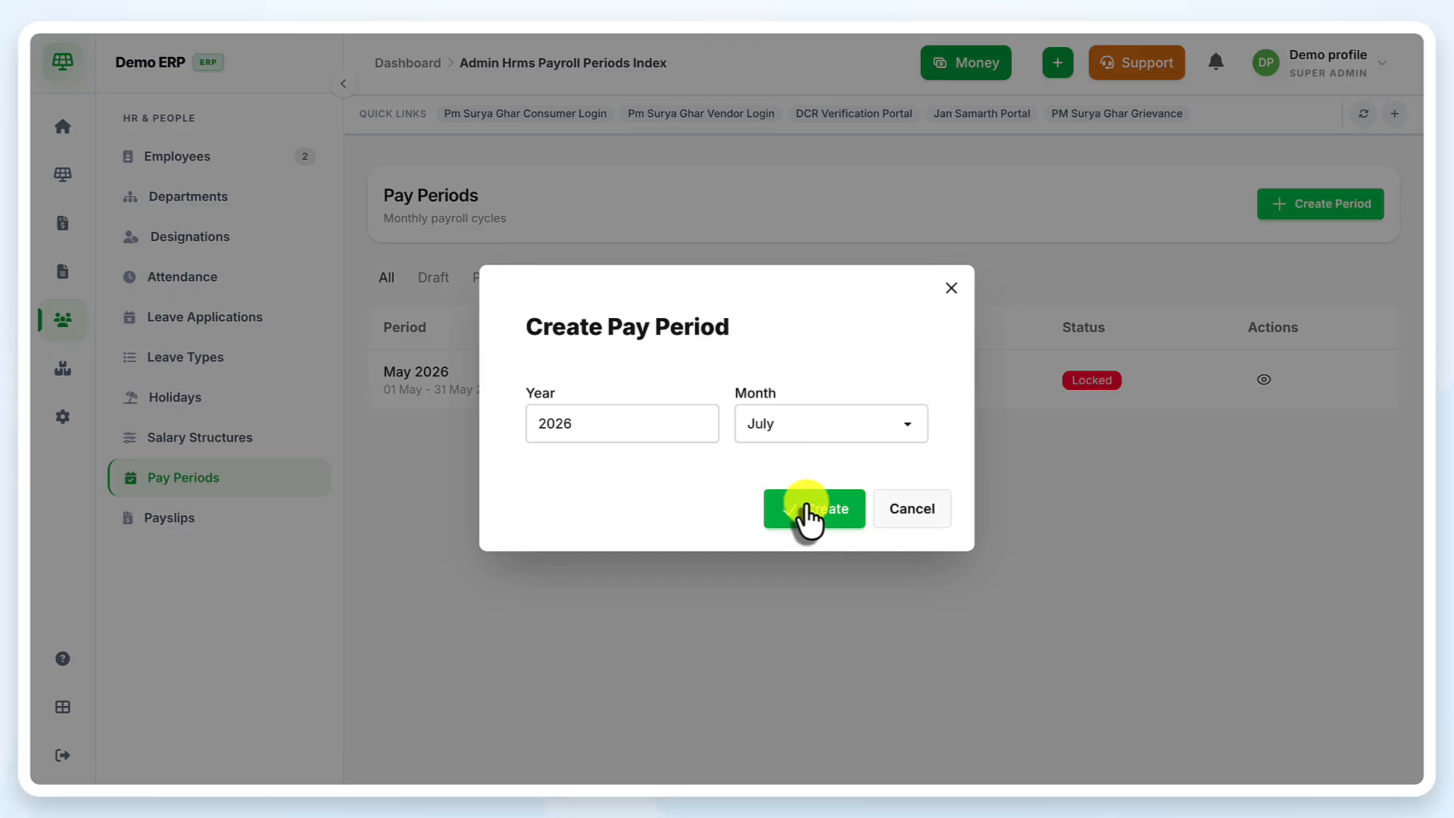
Reset the July 2026 pay period back to Draft
{"action": "left_click", "coordinate": [243, 515]}
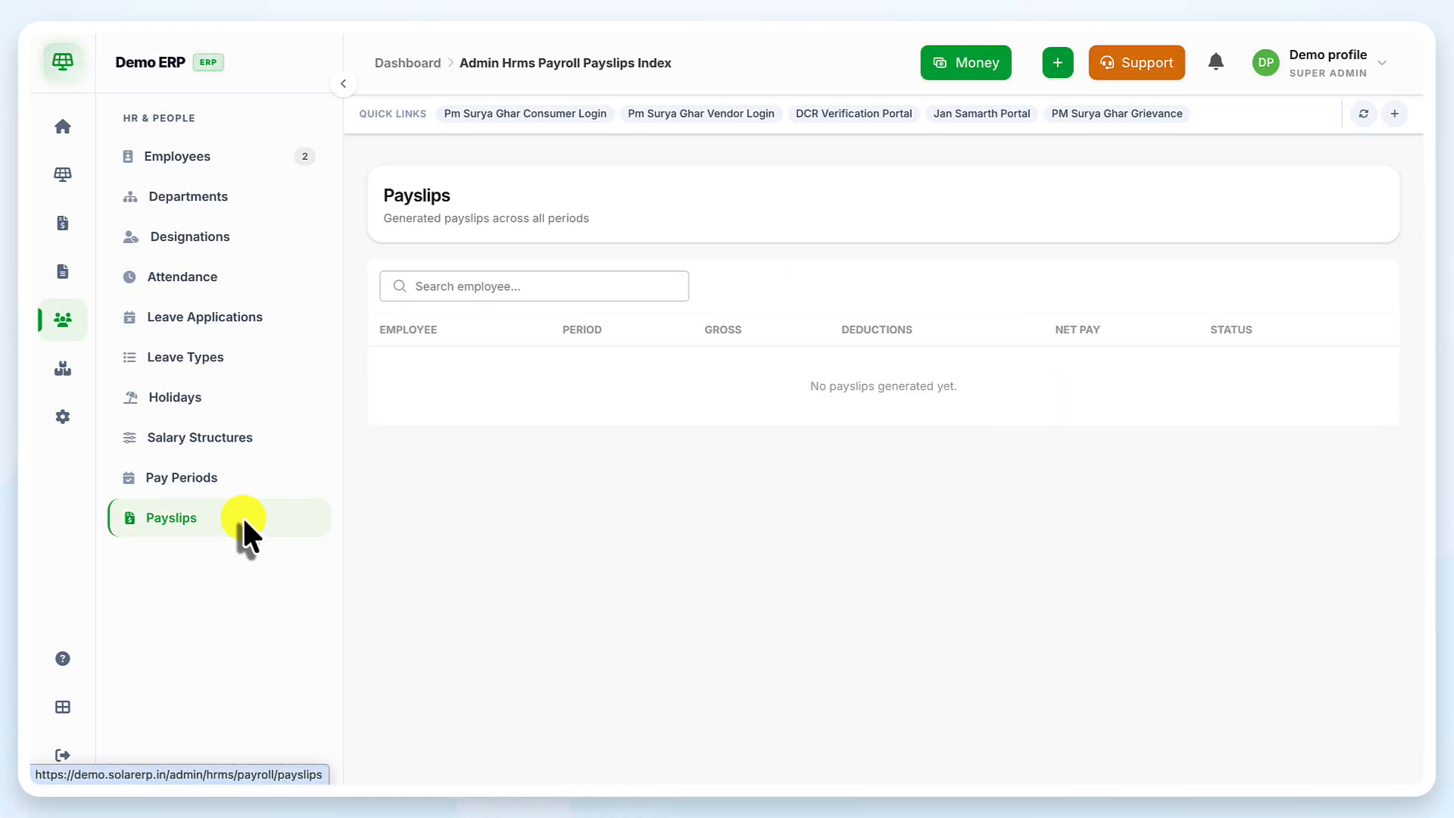
{"action": "left_click", "coordinate": [161, 485]}
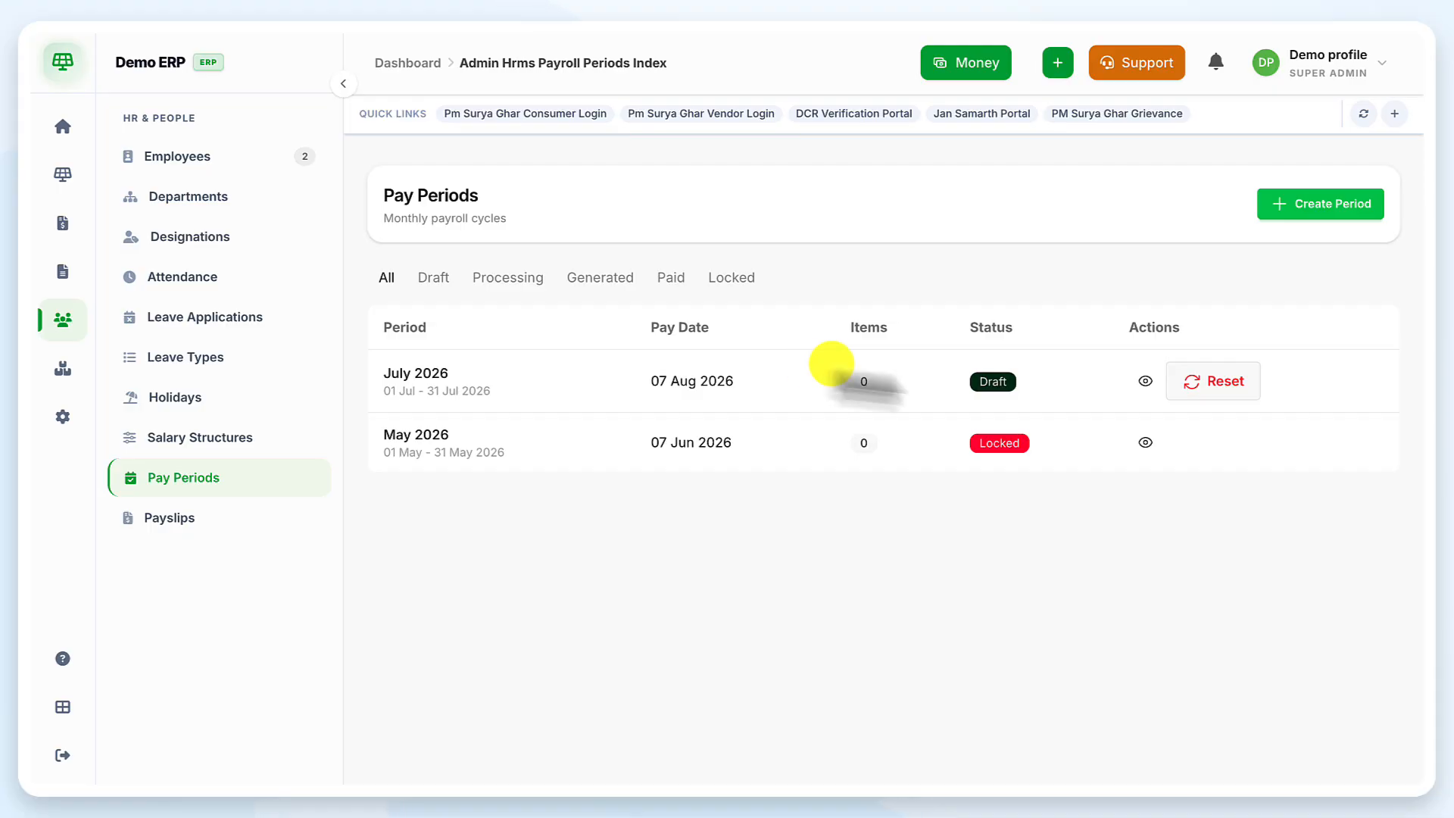
{"action": "left_click", "coordinate": [1213, 383]}
{"action": "left_click", "coordinate": [908, 96]}
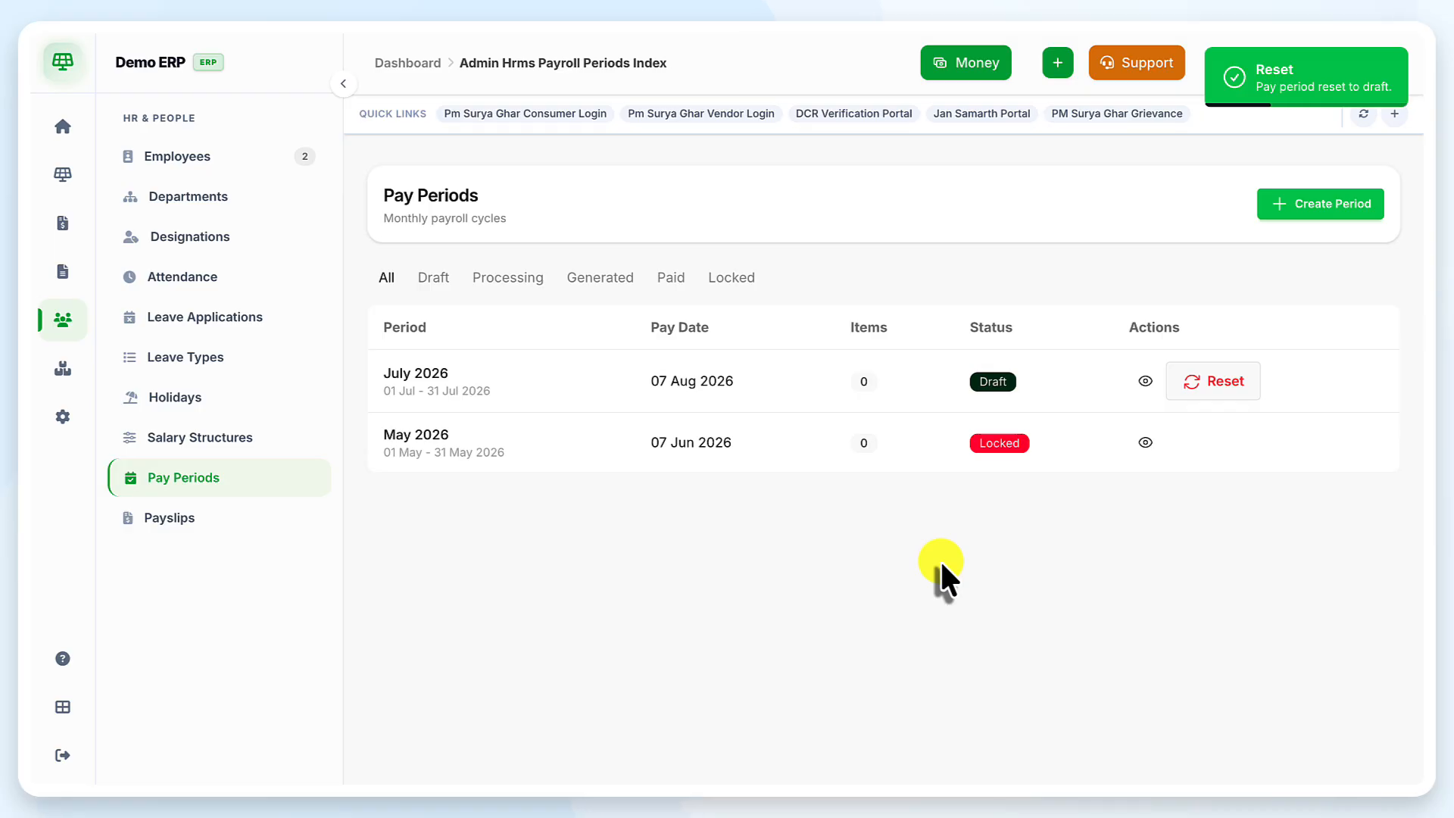
{"action": "left_click", "coordinate": [241, 519]}
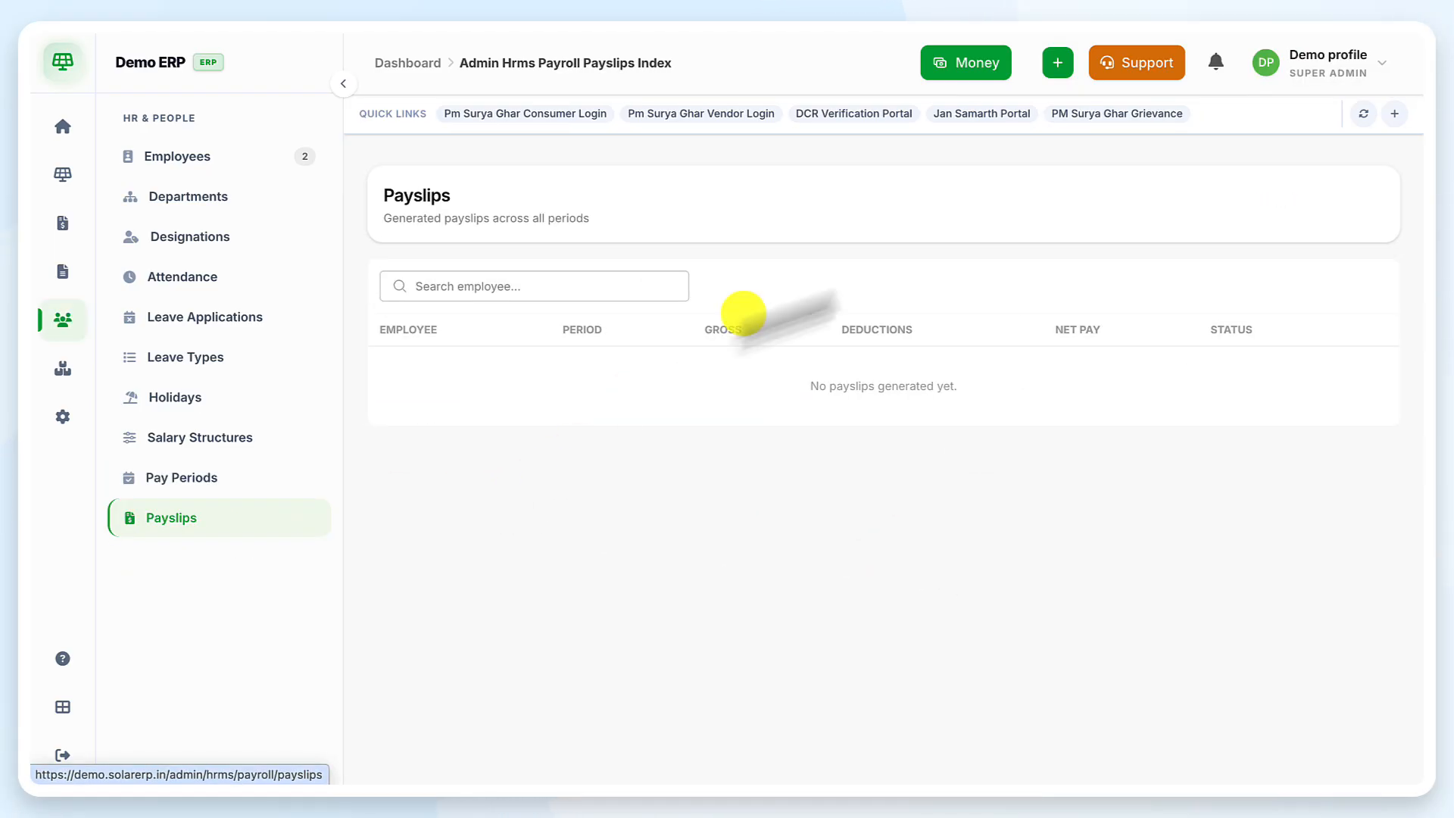
{"action": "left_click", "coordinate": [277, 491]}
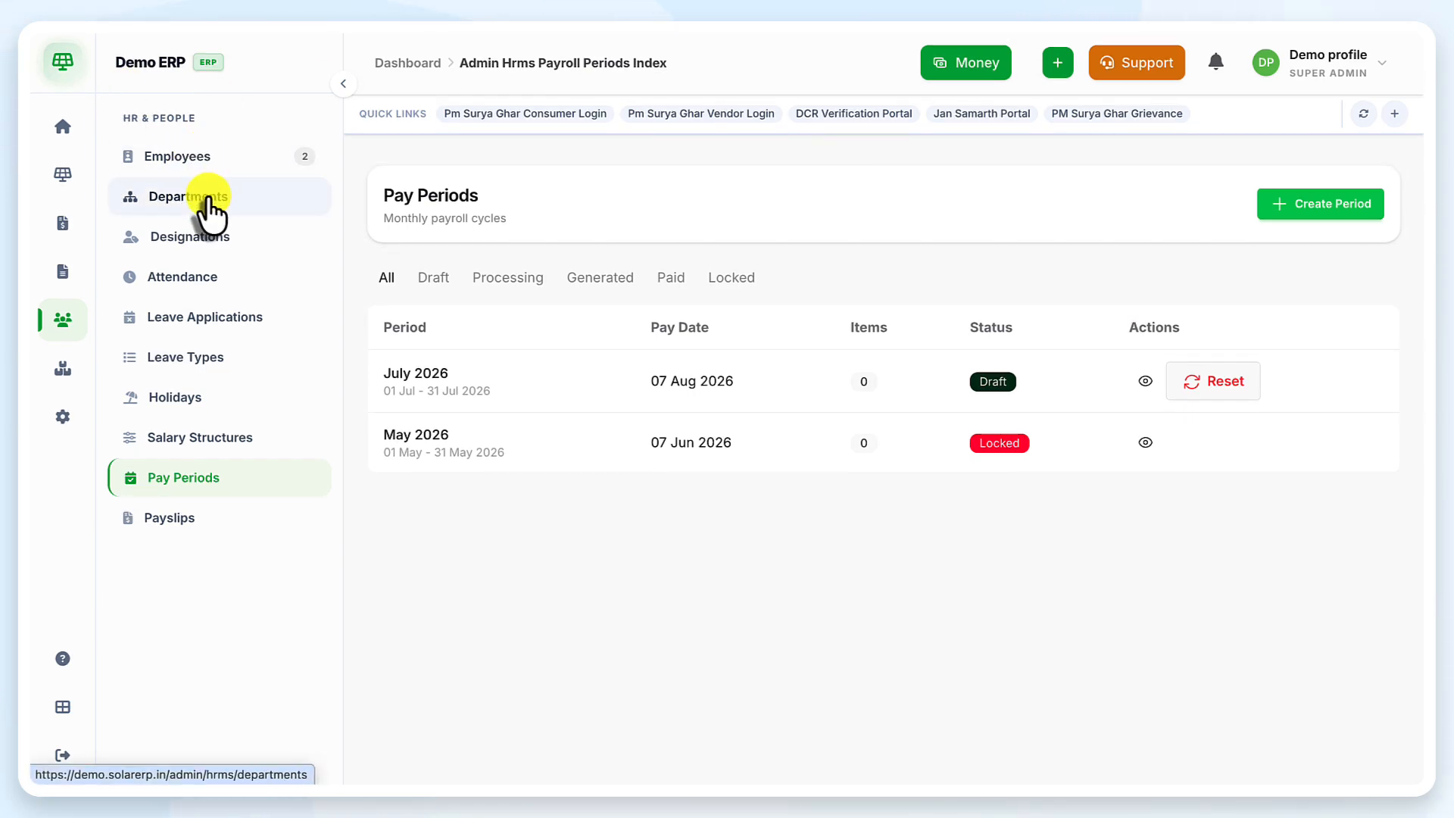
Look over Departments and Designations, then return to the Employees list
{"action": "left_click", "coordinate": [270, 215]}
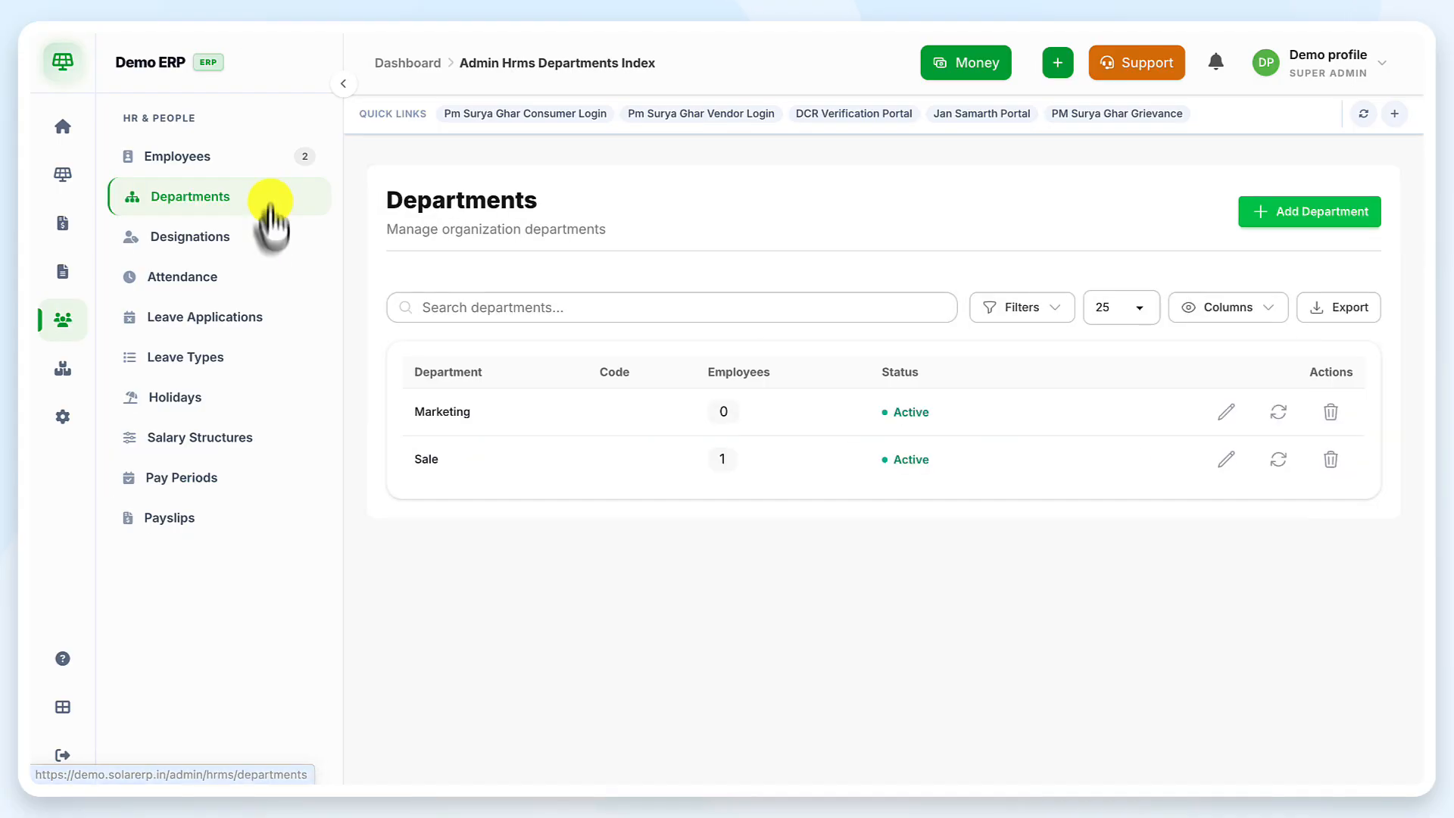
{"action": "left_click", "coordinate": [268, 227]}
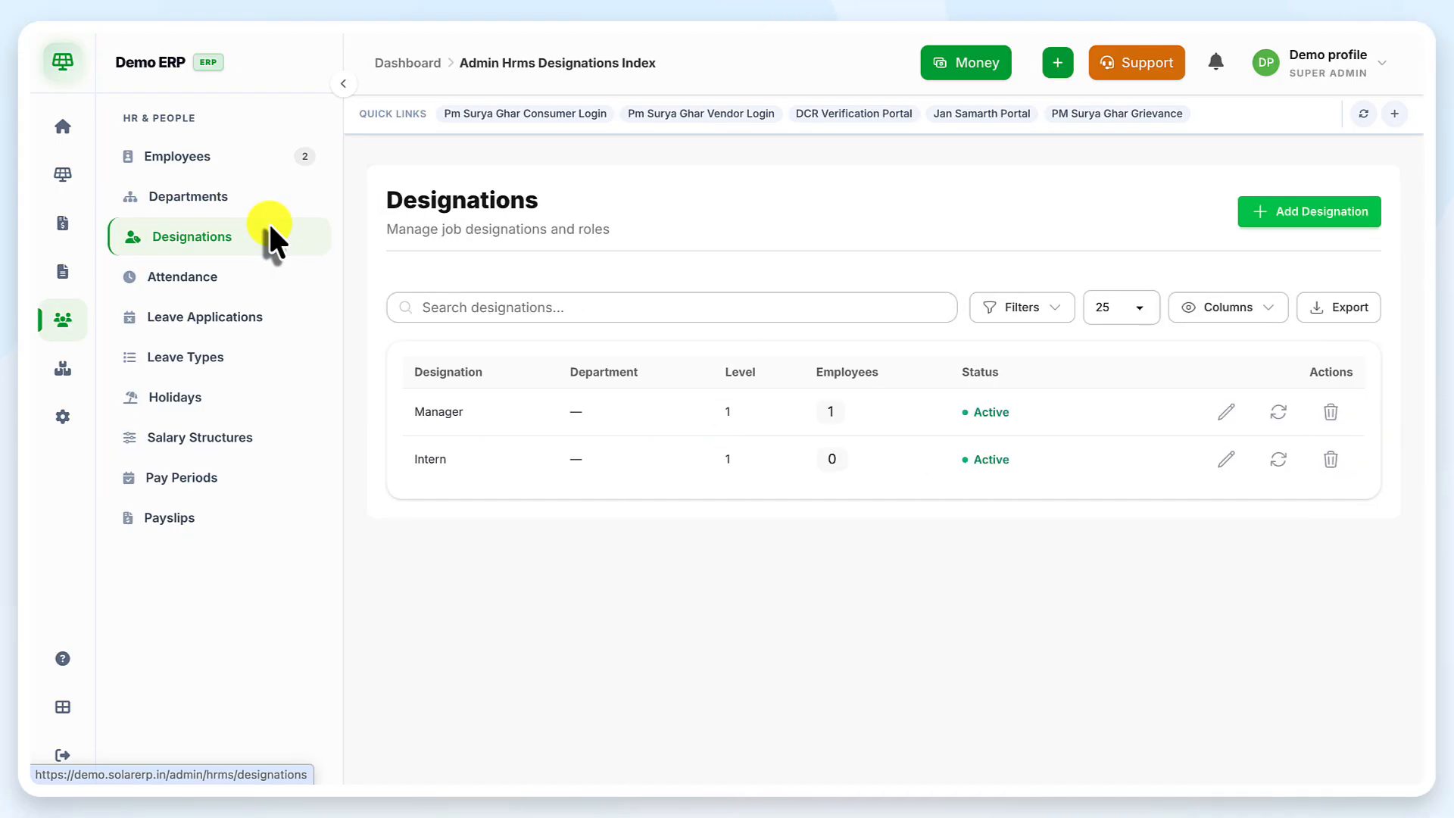
{"action": "left_click", "coordinate": [288, 157]}
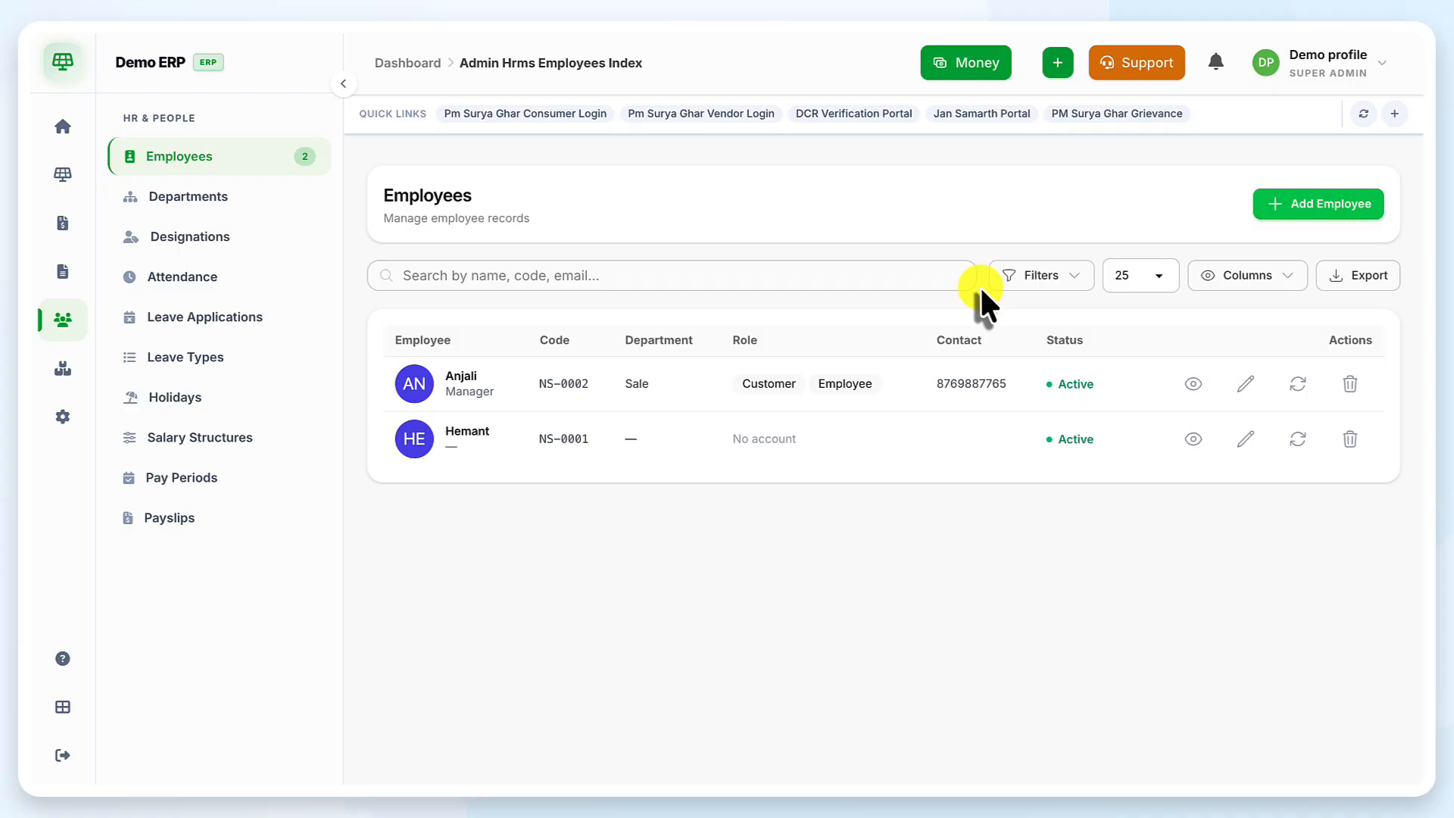
{"action": "left_click", "coordinate": [1367, 291]}
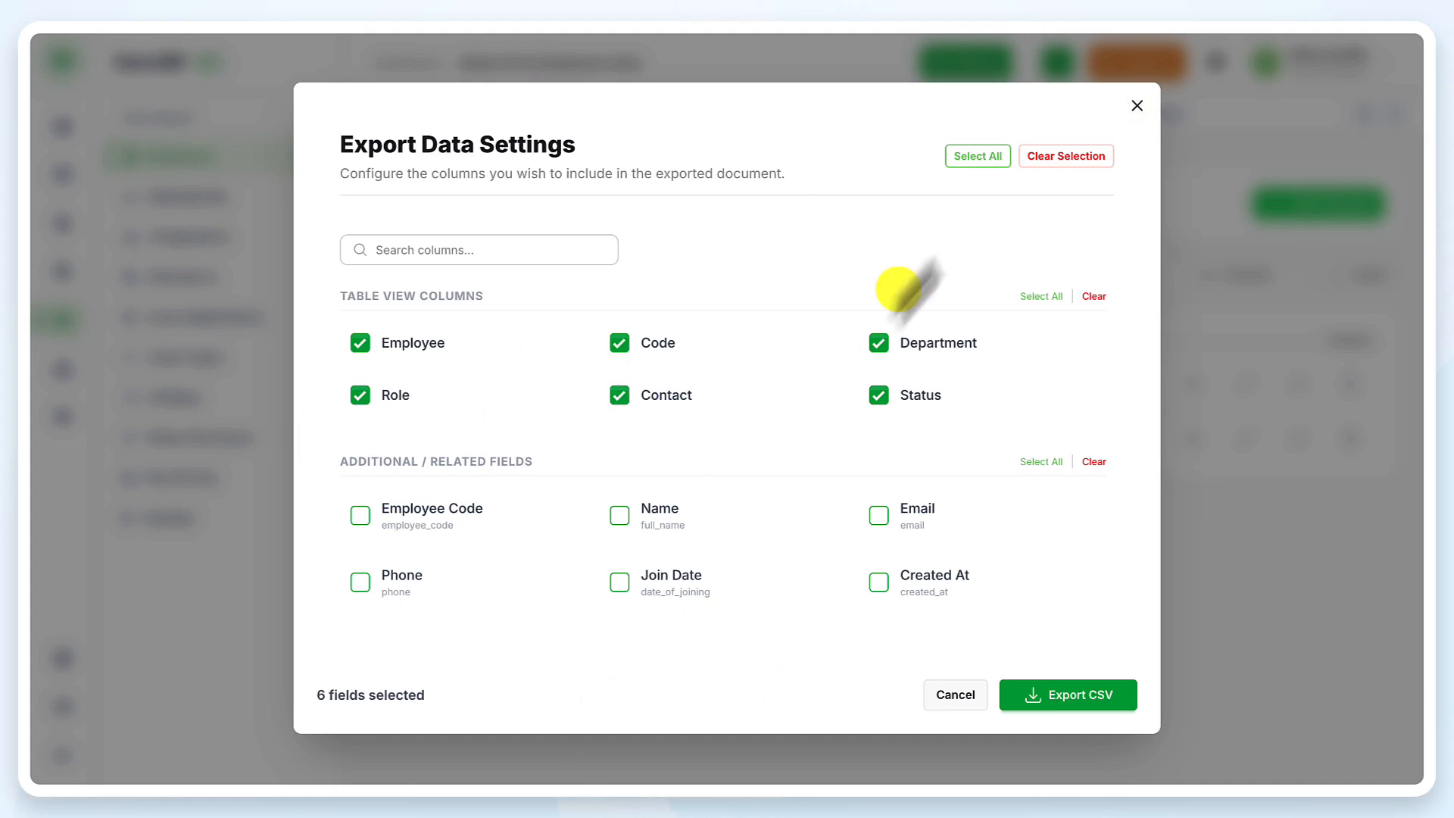
{"action": "left_click", "coordinate": [1136, 106]}
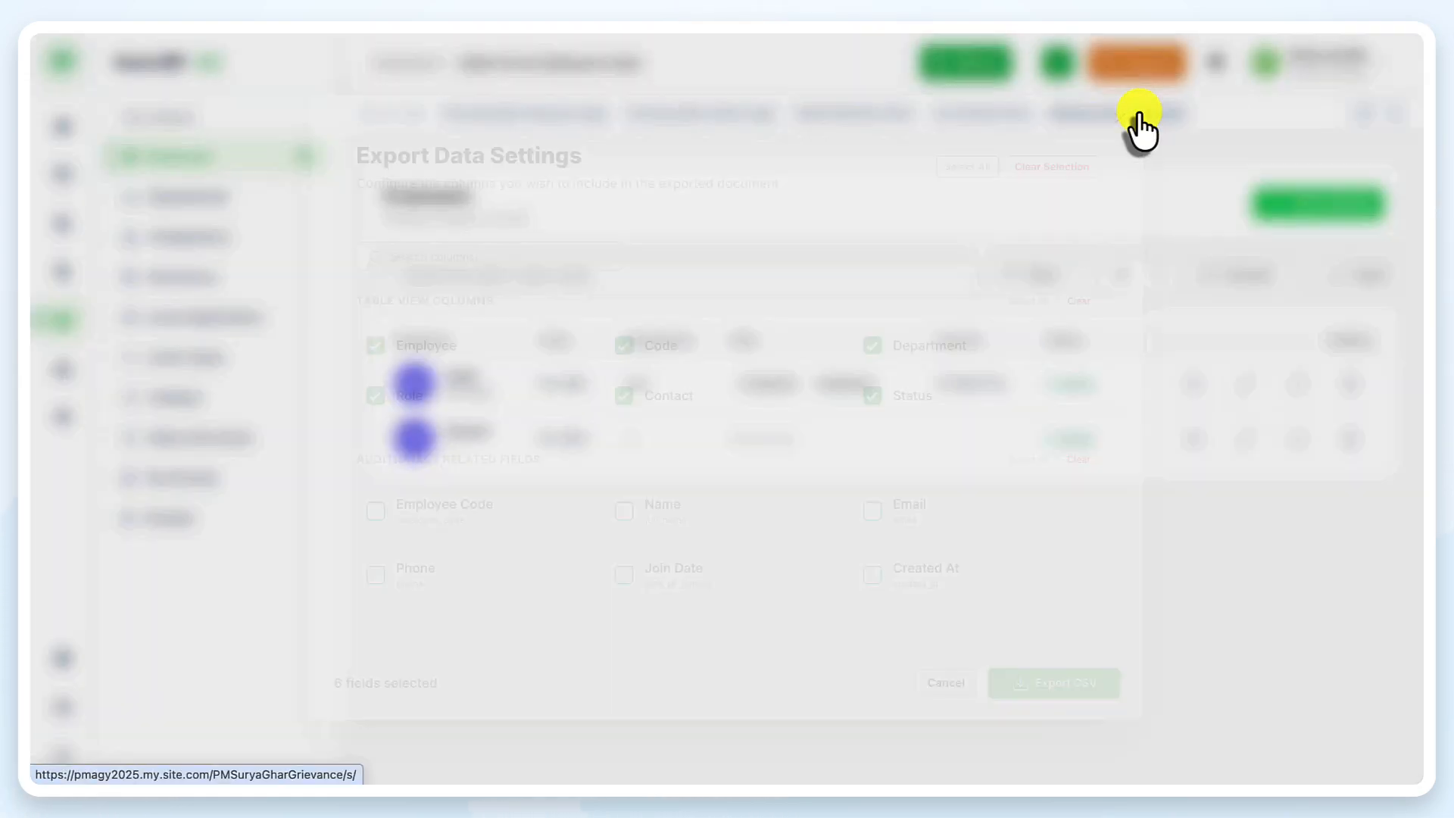